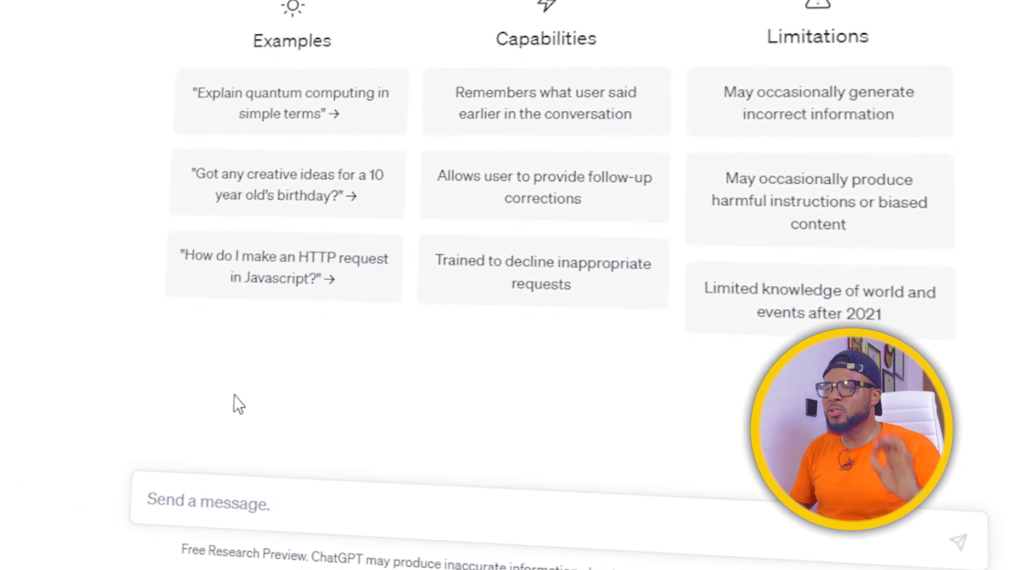
Ask ChatGPT to "give me 50 riddles" and copy the complete list of riddles from its answer
{"action": "type", "text": "give me 50 riddles"}
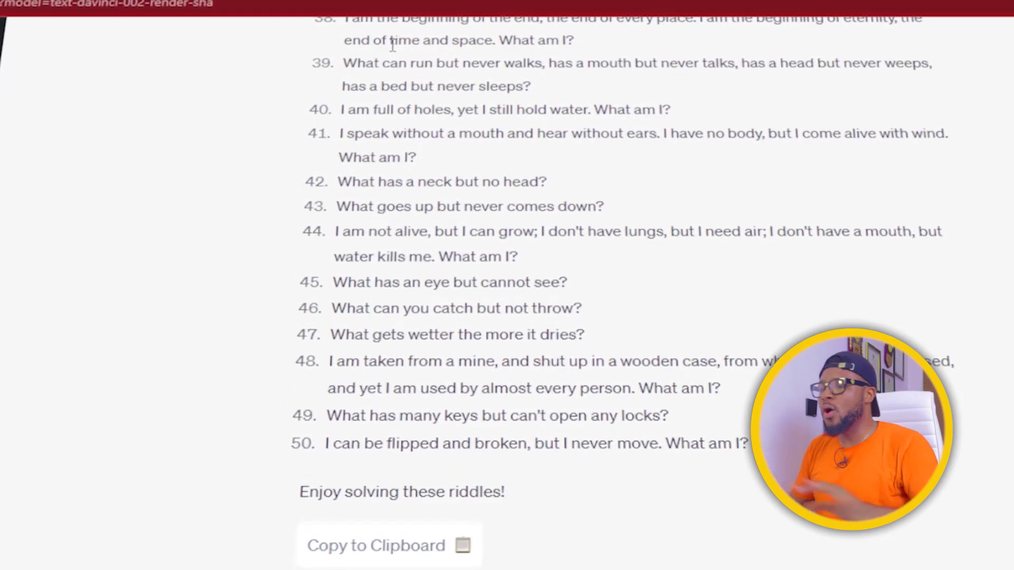
{"action": "left_click_drag", "start_coordinate": [506, 502], "coordinate": [503, 367]}
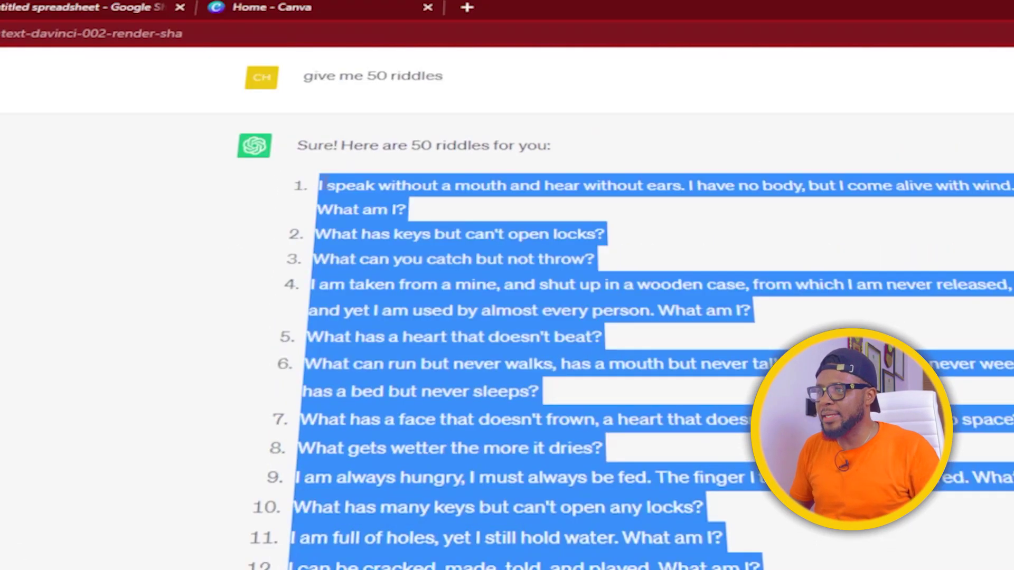
{"action": "right_click", "coordinate": [335, 188]}
{"action": "left_click", "coordinate": [386, 203]}
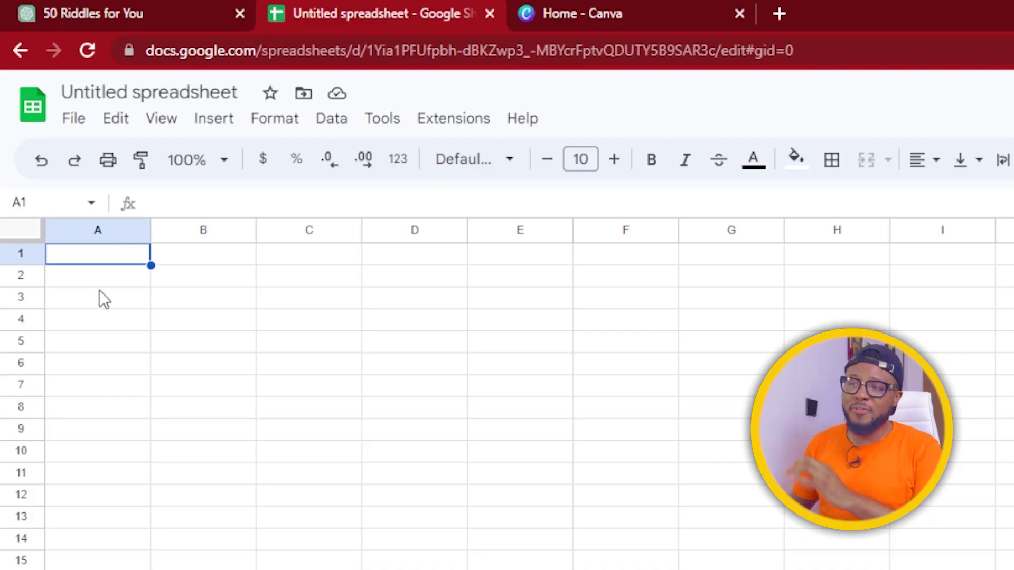
Paste the copied riddles into column A of the blank Google Sheets spreadsheet, starting in cell A1
{"action": "right_click", "coordinate": [100, 260]}
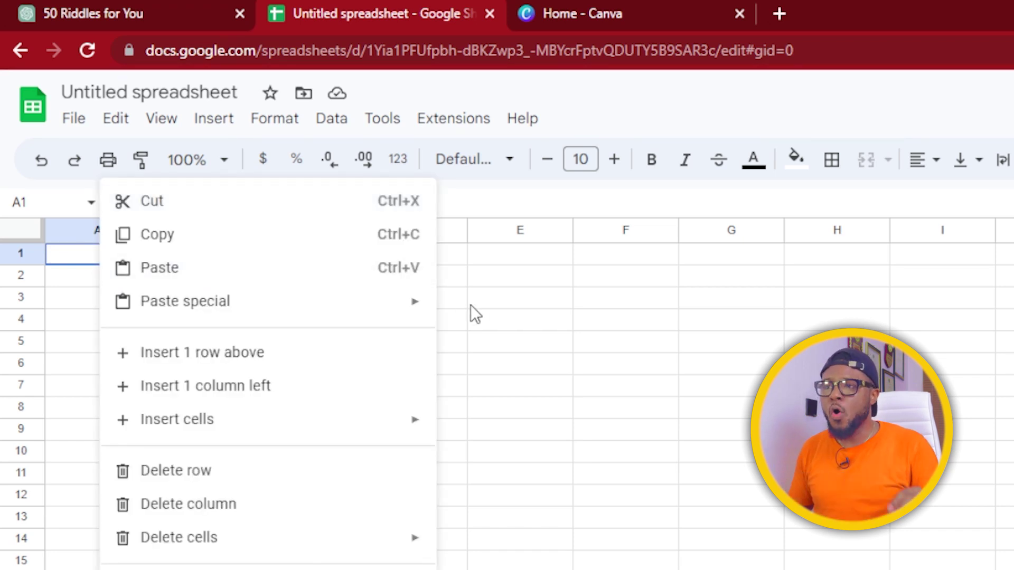
{"action": "left_click", "coordinate": [519, 300]}
{"action": "left_click", "coordinate": [89, 248]}
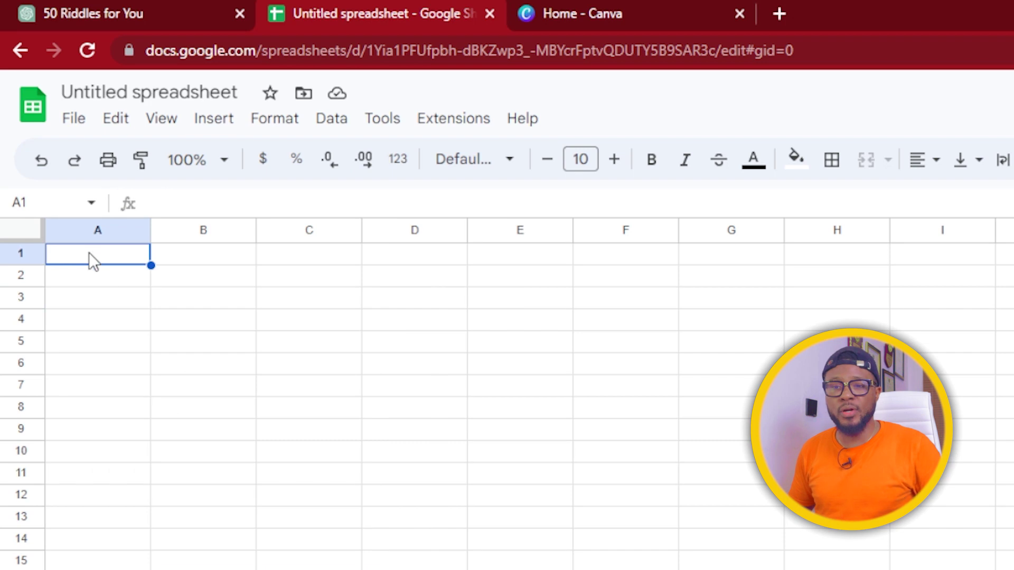
{"action": "key", "text": "ctrl+v"}
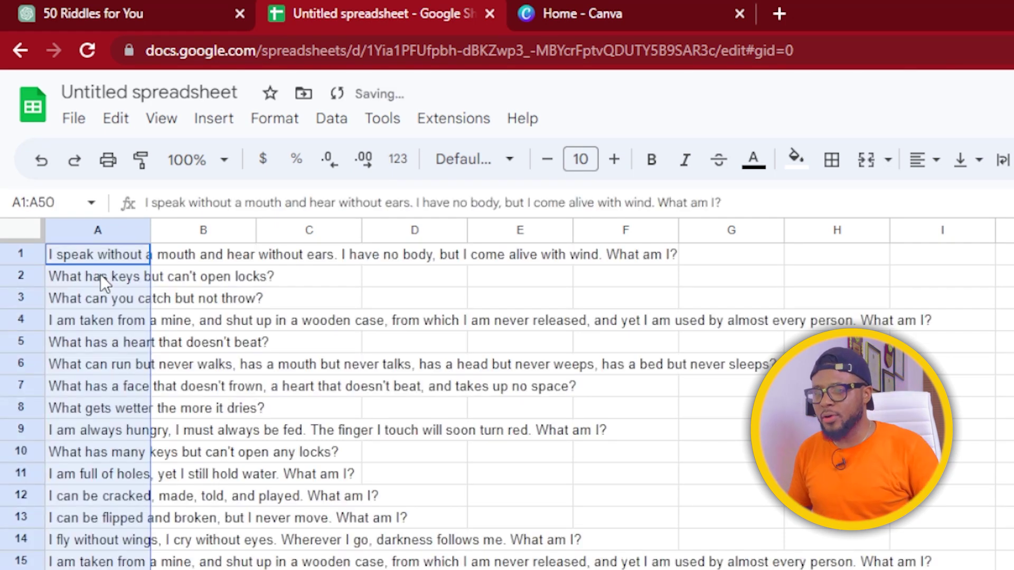
{"action": "scroll", "coordinate": [359, 349], "scroll_direction": "down", "scroll_amount": 12}
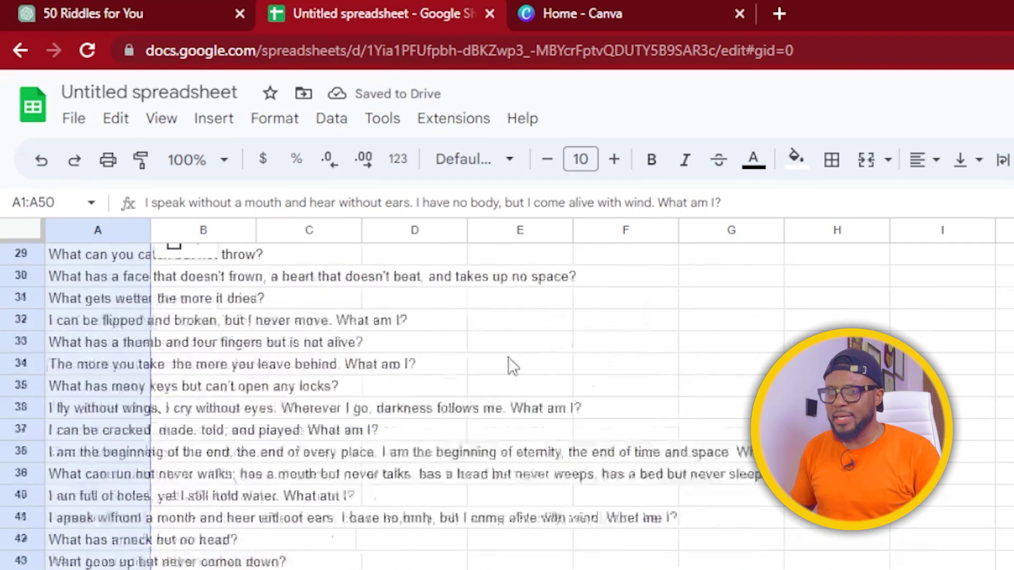
{"action": "scroll", "coordinate": [594, 346], "scroll_direction": "up", "scroll_amount": 7}
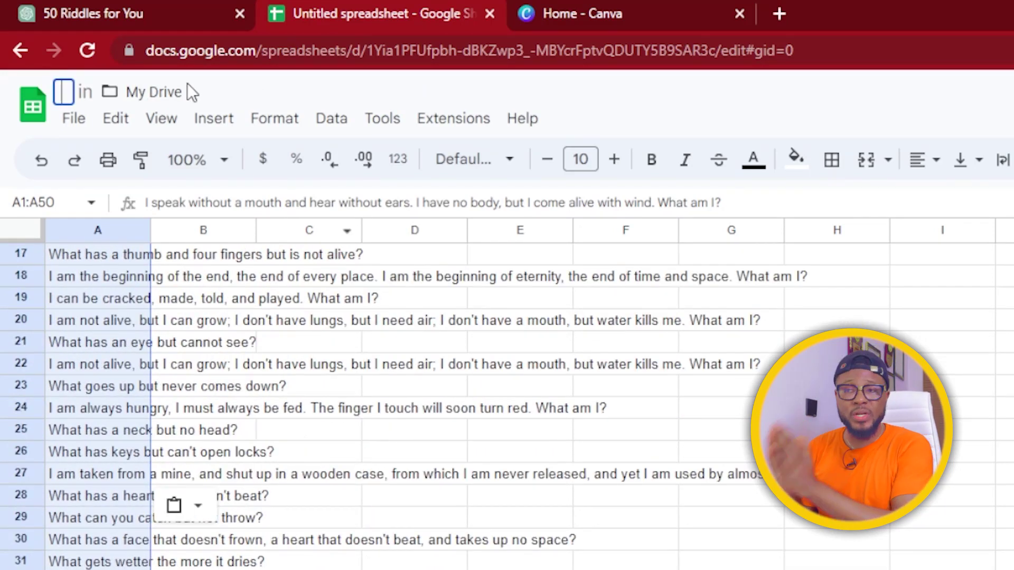
Rename the spreadsheet as "Riddle Questions"
{"action": "type", "text": "Ri"}
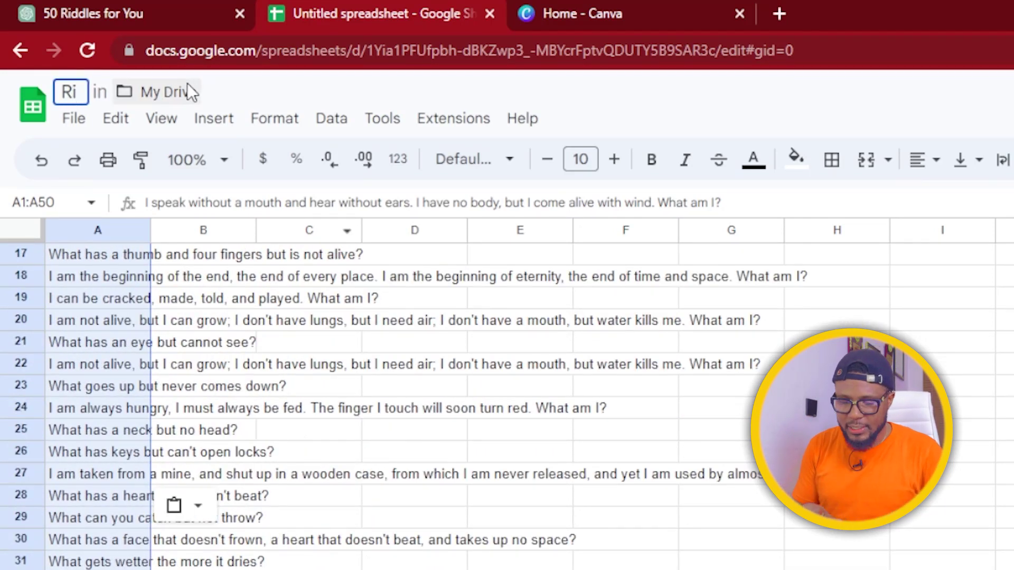
{"action": "type", "text": "ddle Questions"}
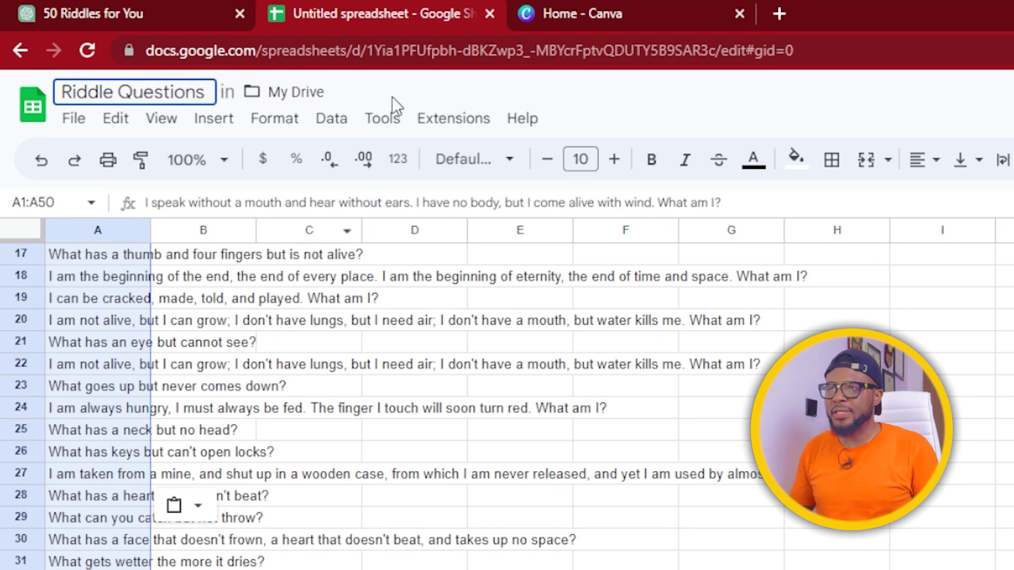
{"action": "key", "text": "Return"}
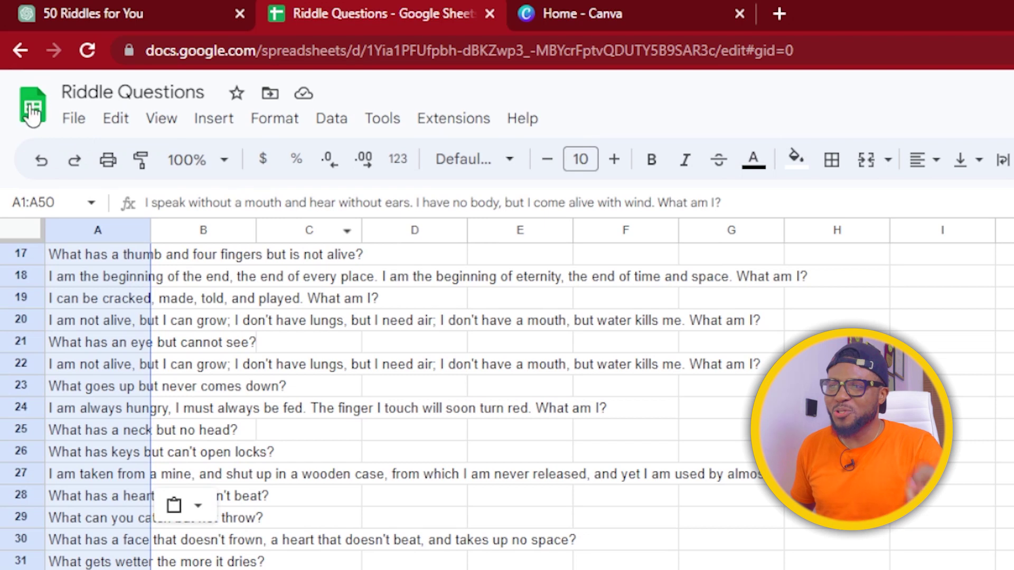
Download the Riddle Questions spreadsheet as a Comma Separated Values (.csv) file
{"action": "left_click", "coordinate": [72, 125]}
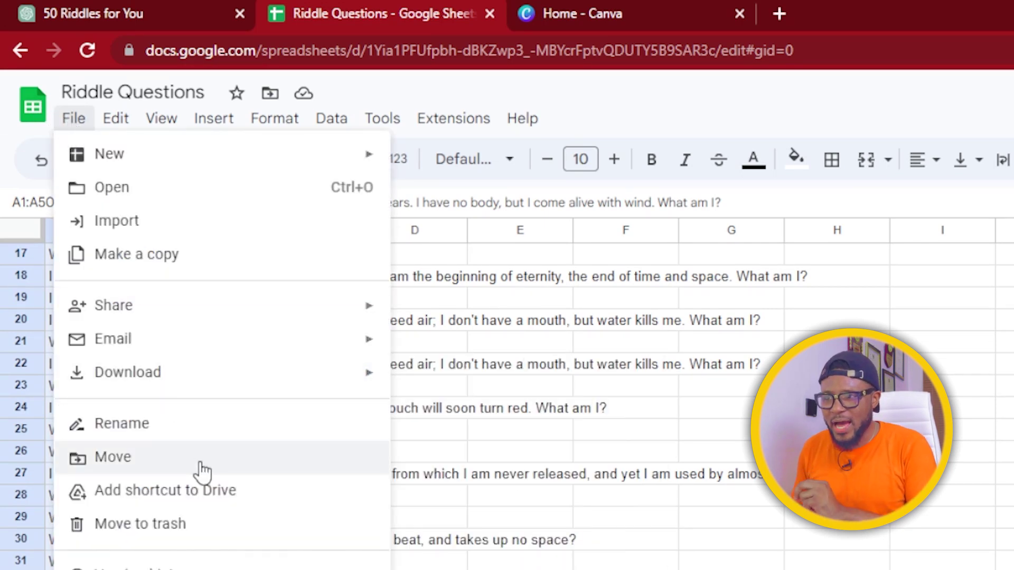
{"action": "mouse_move", "coordinate": [184, 384]}
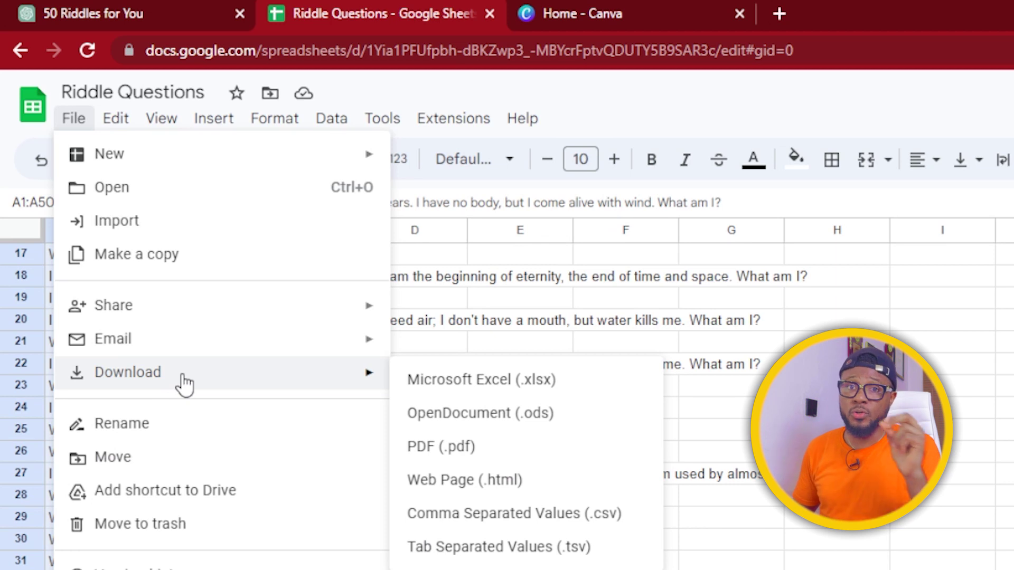
{"action": "mouse_move", "coordinate": [214, 346]}
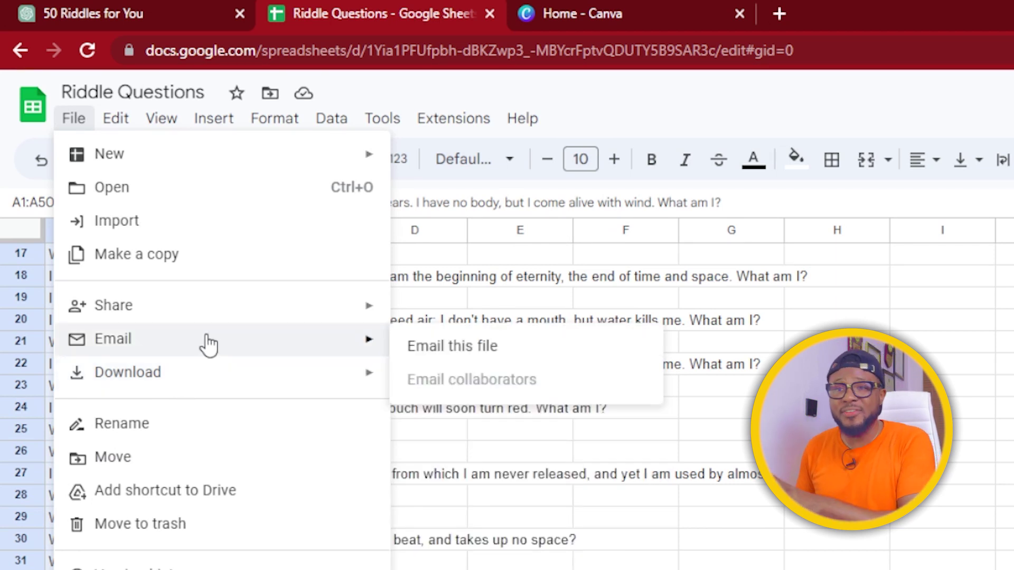
{"action": "mouse_move", "coordinate": [264, 372]}
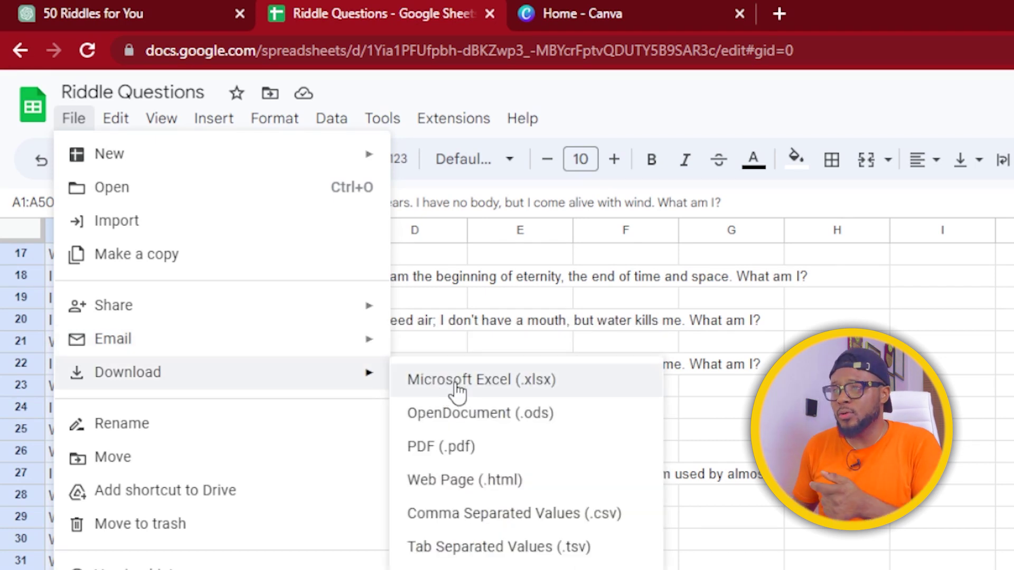
{"action": "left_click", "coordinate": [515, 513]}
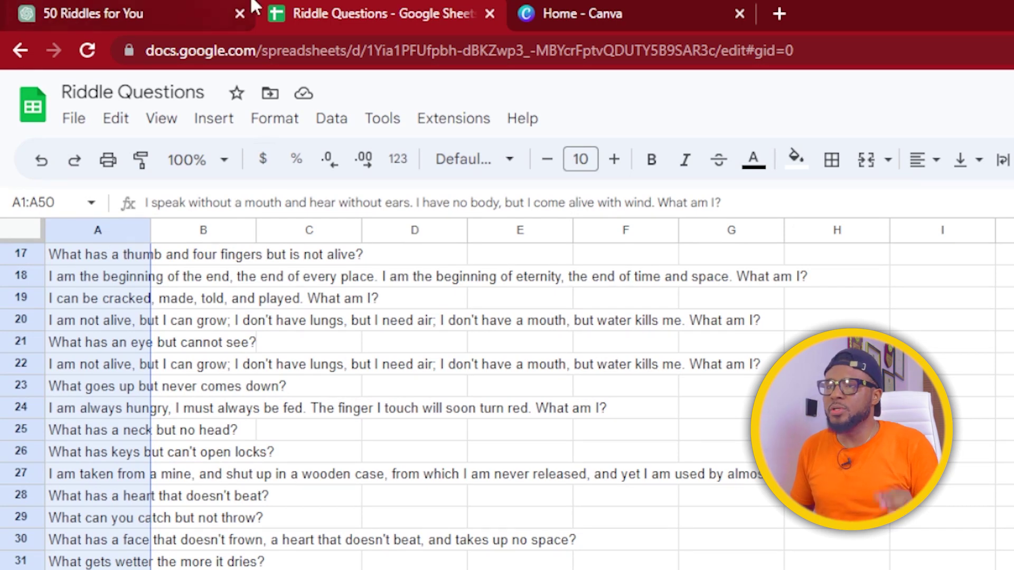
Switch to Canva and create a blank Instagram Reel design of 1080 × 1920 px
{"action": "left_click", "coordinate": [591, 16]}
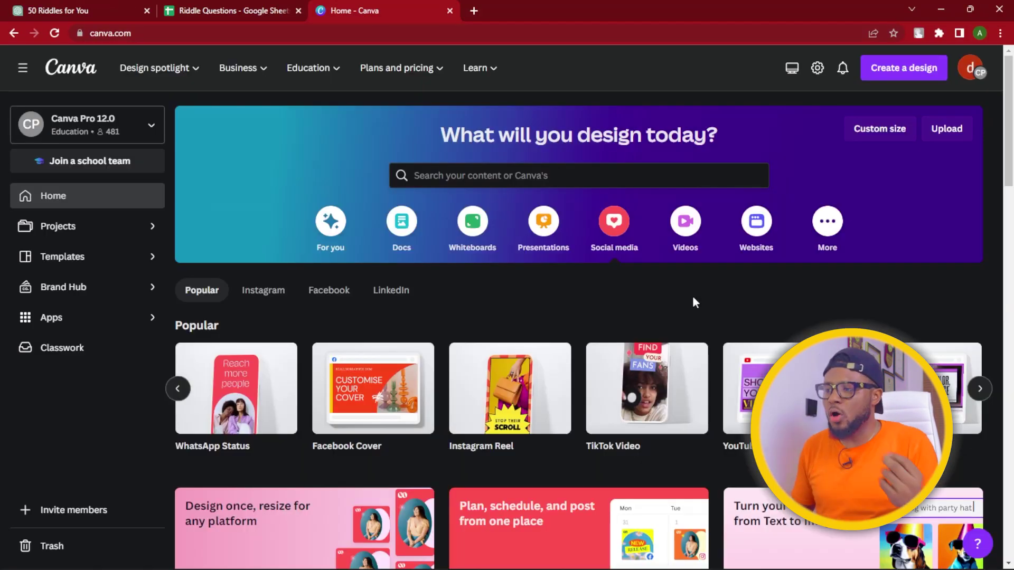
{"action": "scroll", "coordinate": [612, 219], "scroll_direction": "down", "scroll_amount": 3}
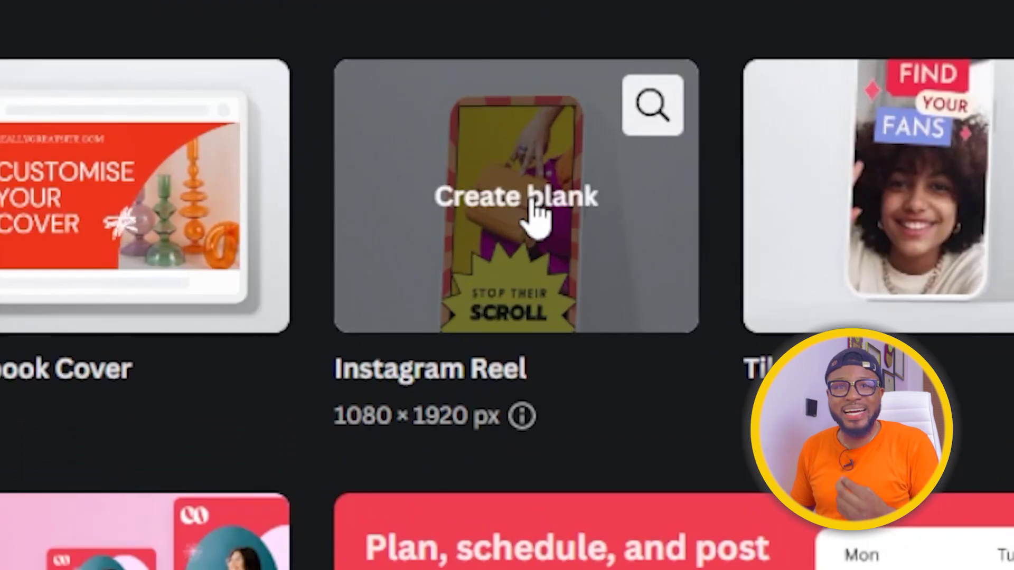
{"action": "left_click", "coordinate": [533, 212]}
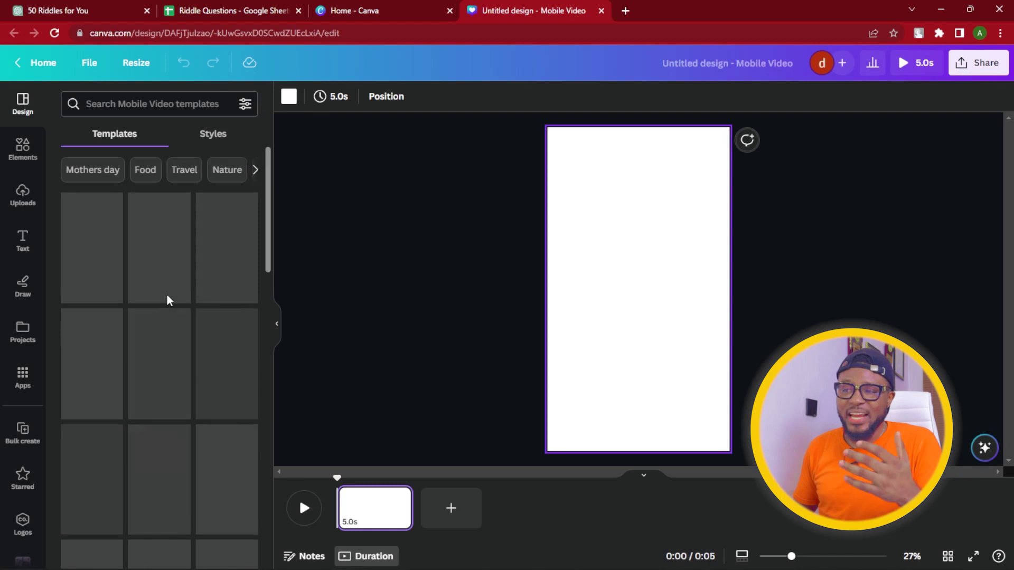
Apply the "Natural Beige Elegant Business To Do List Quote Mobile Video" template to the blank page
{"action": "scroll", "coordinate": [160, 300], "scroll_direction": "down", "scroll_amount": 2}
{"action": "scroll", "coordinate": [160, 300], "scroll_direction": "down", "scroll_amount": 3}
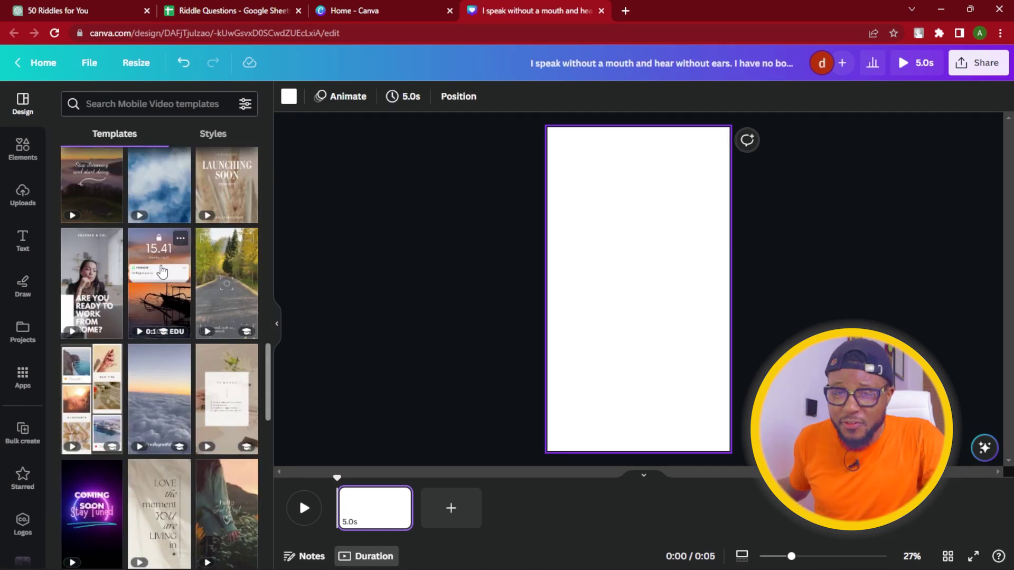
{"action": "scroll", "coordinate": [169, 273], "scroll_direction": "down", "scroll_amount": 2}
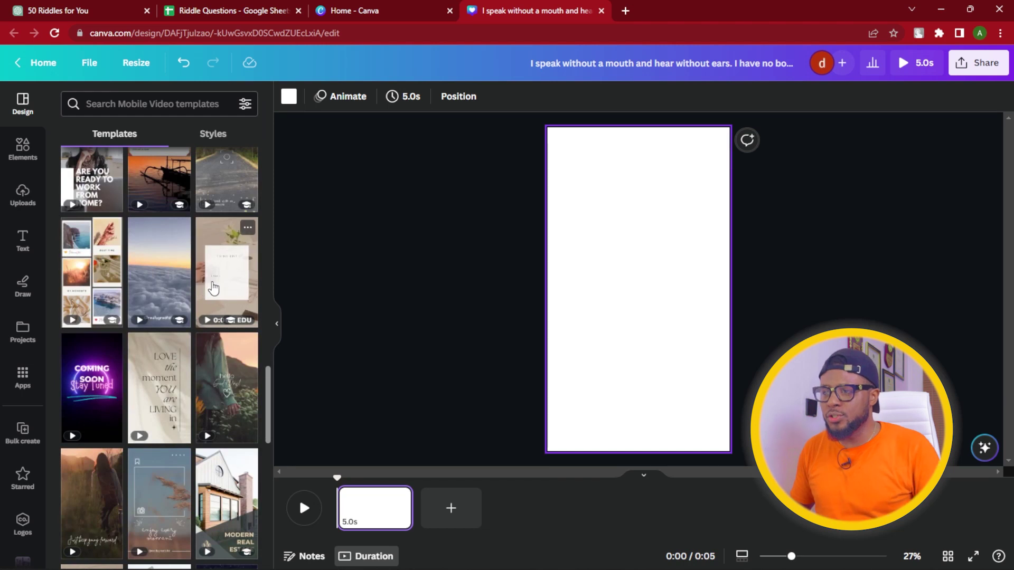
{"action": "left_click", "coordinate": [214, 289]}
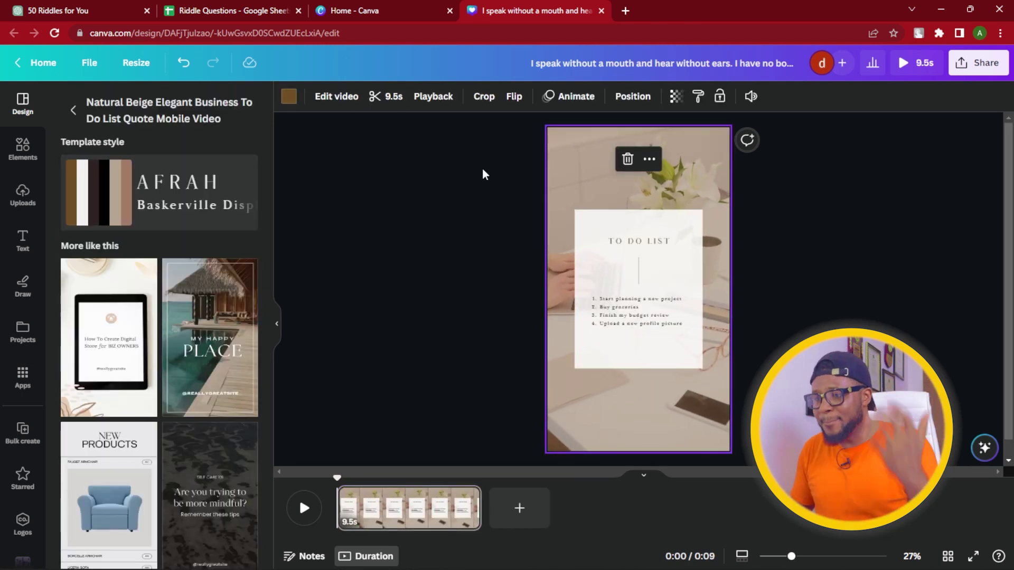
{"action": "mouse_move", "coordinate": [595, 161]}
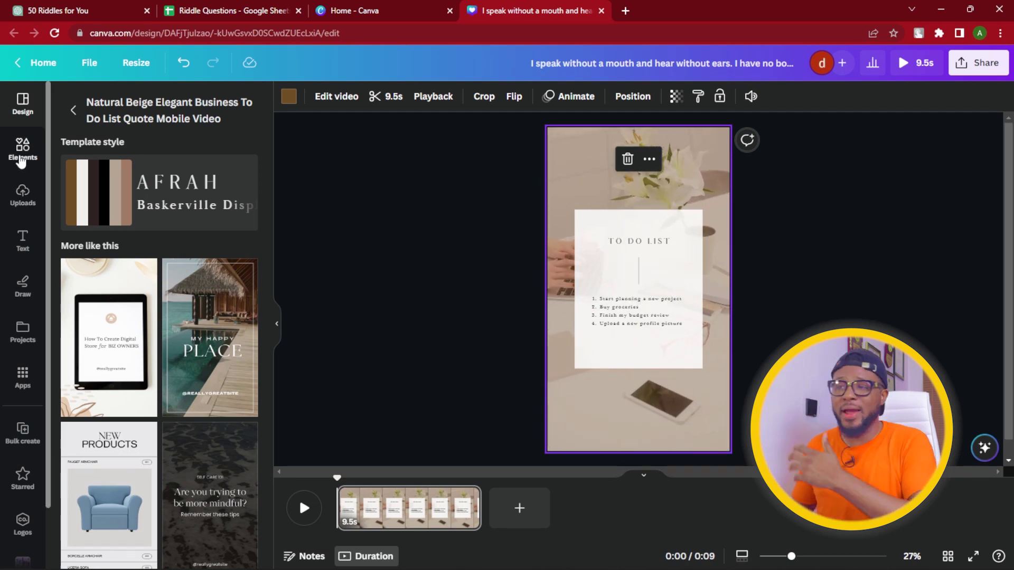
Search the Canva elements for "riddles" and limit the results to videos
{"action": "left_click", "coordinate": [22, 158]}
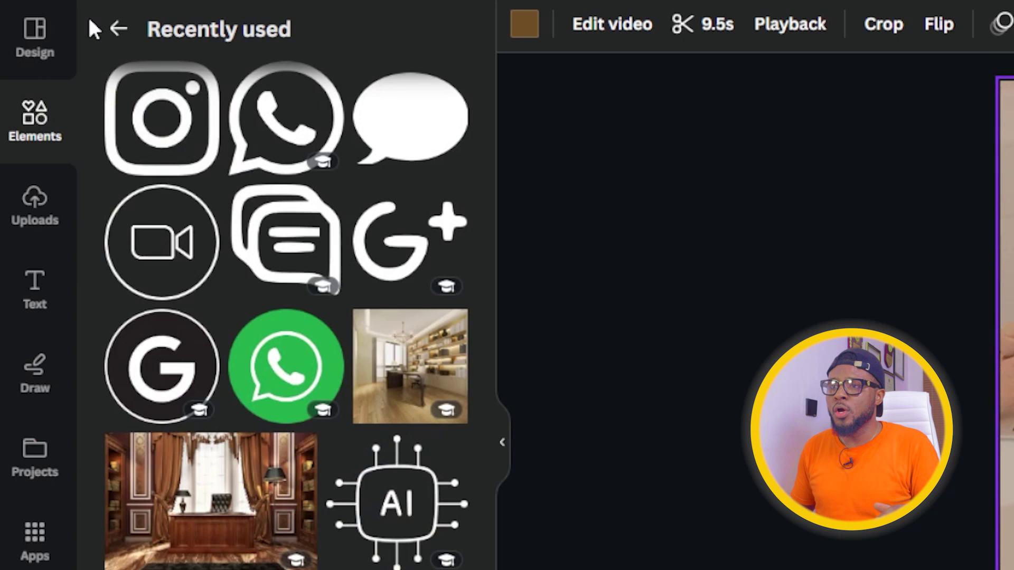
{"action": "left_click", "coordinate": [118, 29]}
{"action": "left_click", "coordinate": [176, 36]}
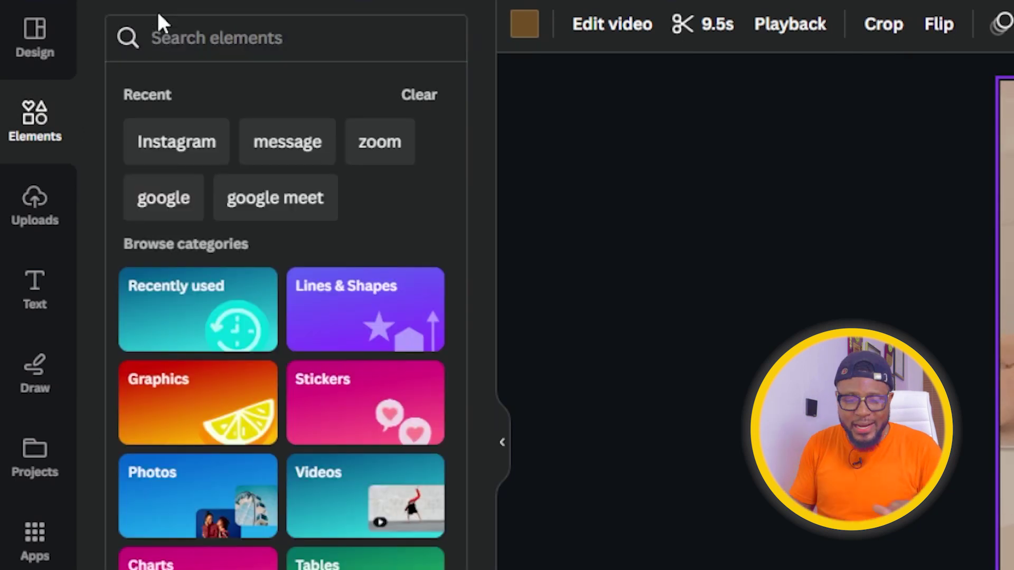
{"action": "type", "text": "rid"}
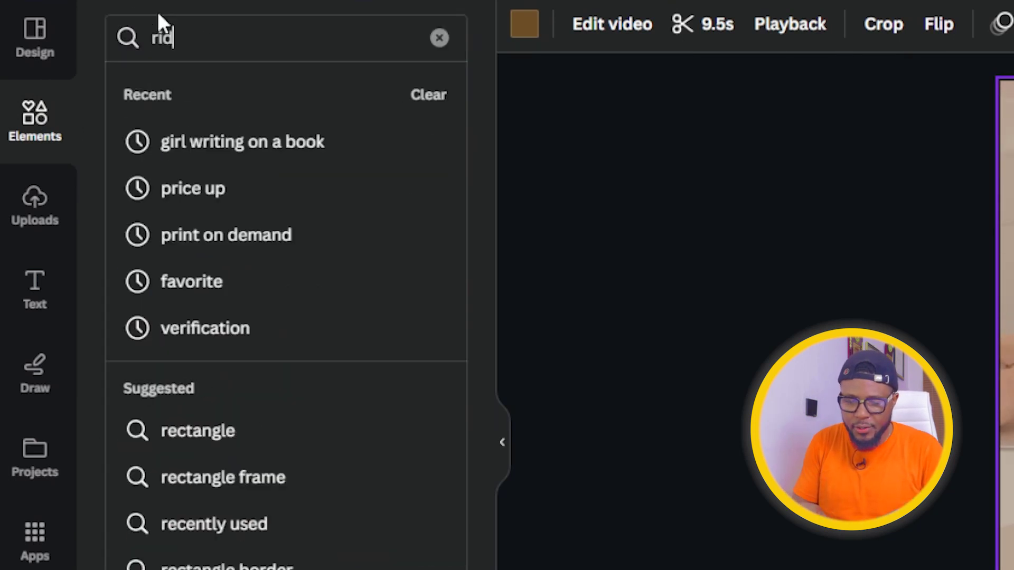
{"action": "type", "text": "dles"}
{"action": "key", "text": "Return"}
{"action": "left_click", "coordinate": [330, 102]}
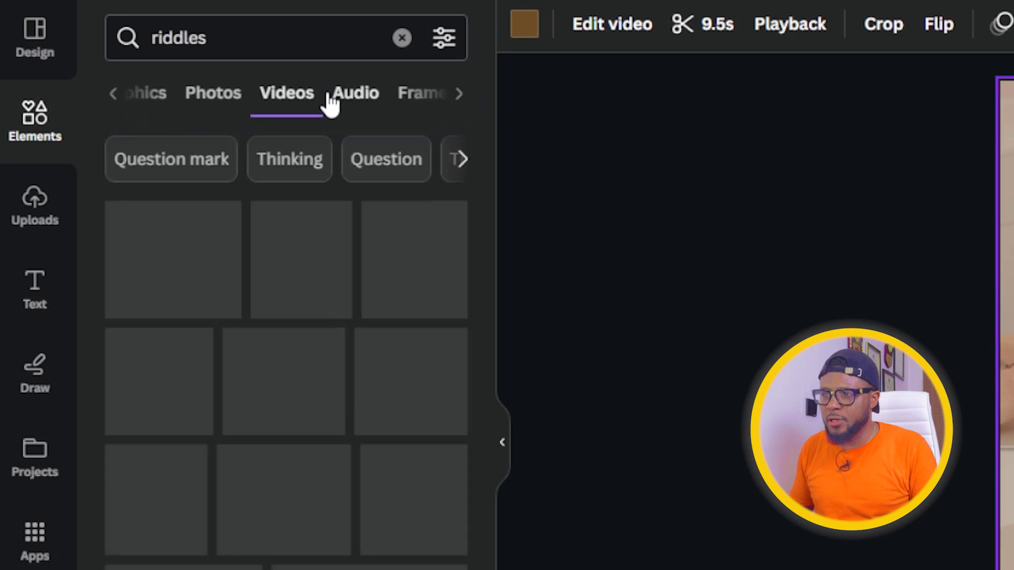
Replace the page's background video with the black clip of pink question marks from the video results
{"action": "scroll", "coordinate": [323, 305], "scroll_direction": "down", "scroll_amount": 6}
{"action": "scroll", "coordinate": [333, 401], "scroll_direction": "up", "scroll_amount": 4}
{"action": "left_click_drag", "start_coordinate": [358, 468], "coordinate": [357, 84]}
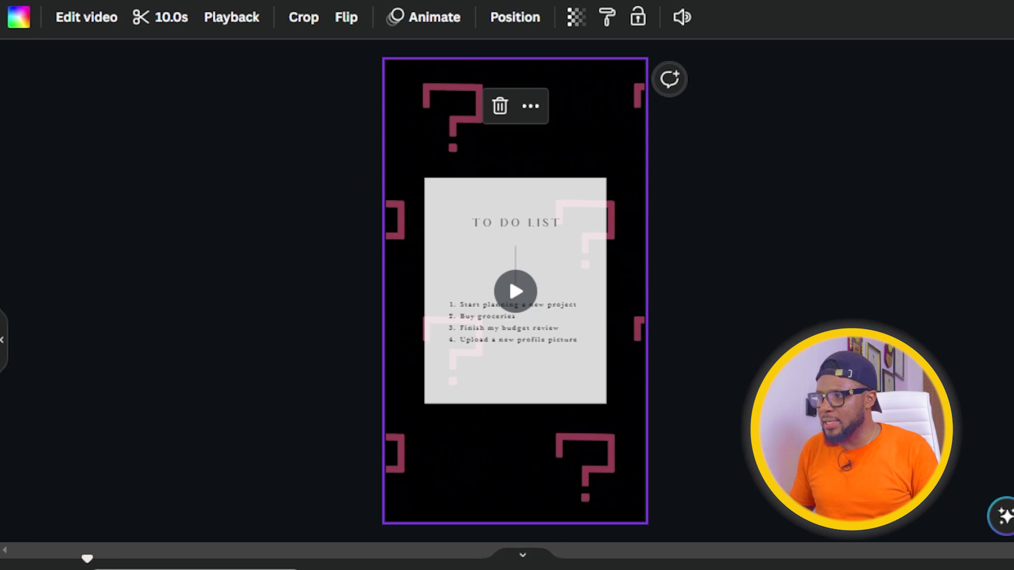
Replace the card's "TO DO LIST" heading with "RIDDLE QUESTIONS"
{"action": "scroll", "coordinate": [655, 150], "scroll_direction": "up", "scroll_amount": 3}
{"action": "double_click", "coordinate": [568, 131]}
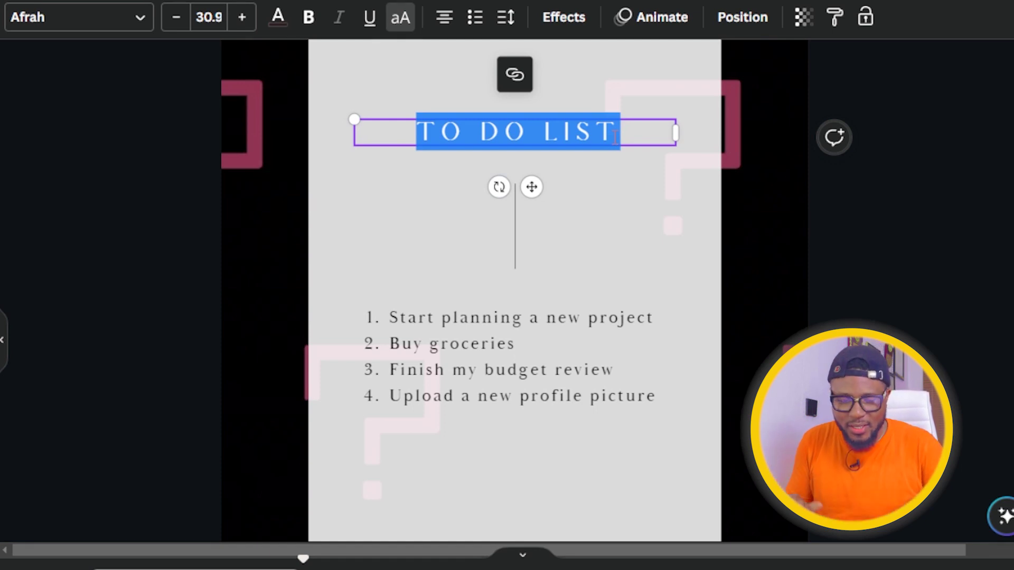
{"action": "type", "text": "RIDDLE"}
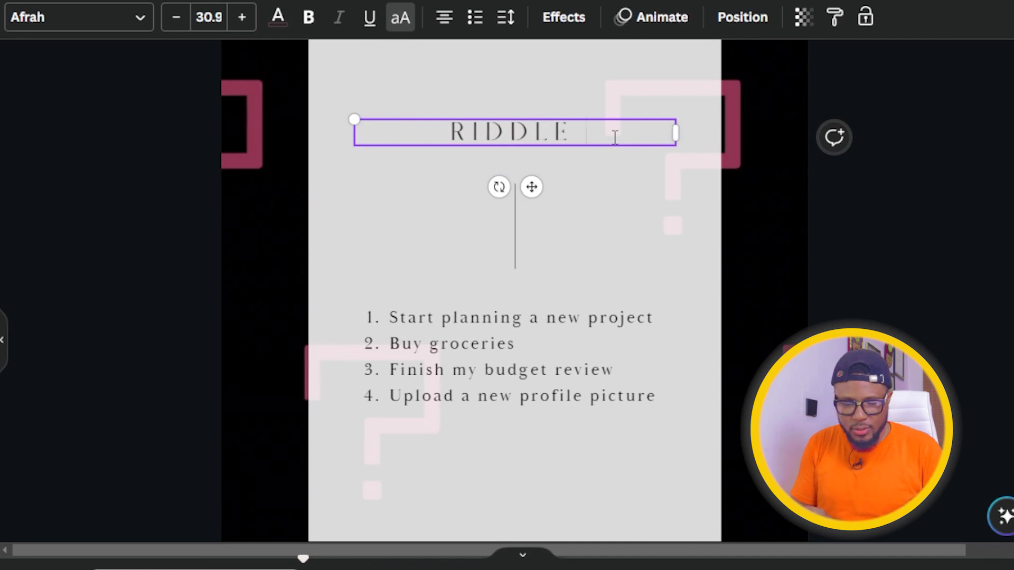
{"action": "type", "text": " QUESTIONS"}
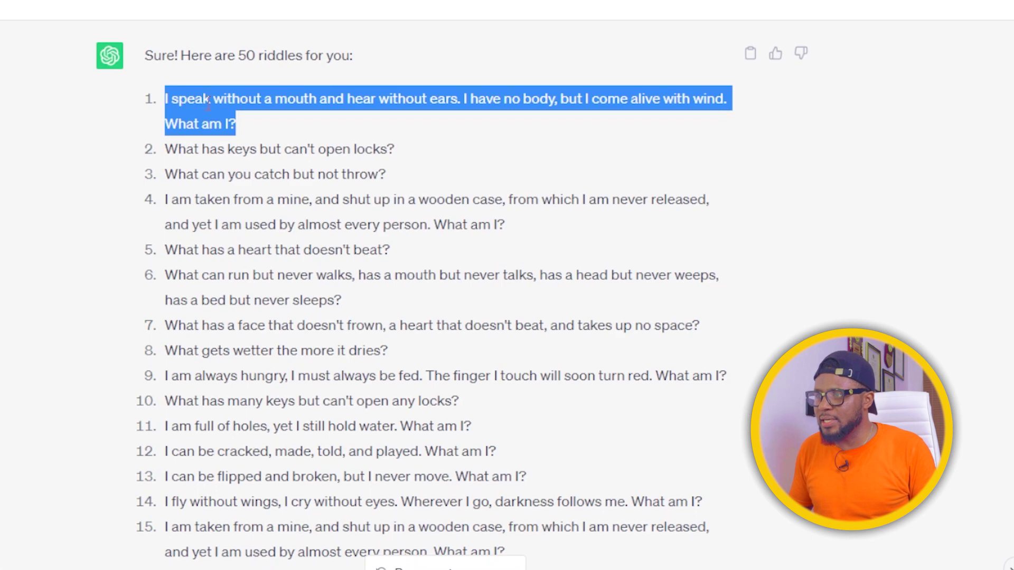
Copy the first riddle from the ChatGPT list and paste it over the to-do list text on the Canva card
{"action": "right_click", "coordinate": [207, 102]}
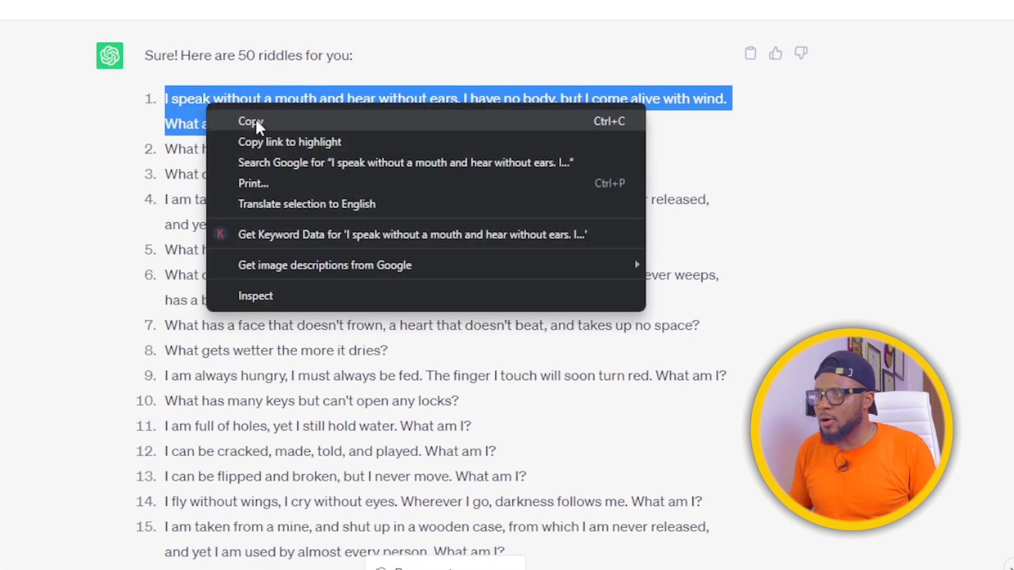
{"action": "left_click", "coordinate": [250, 122]}
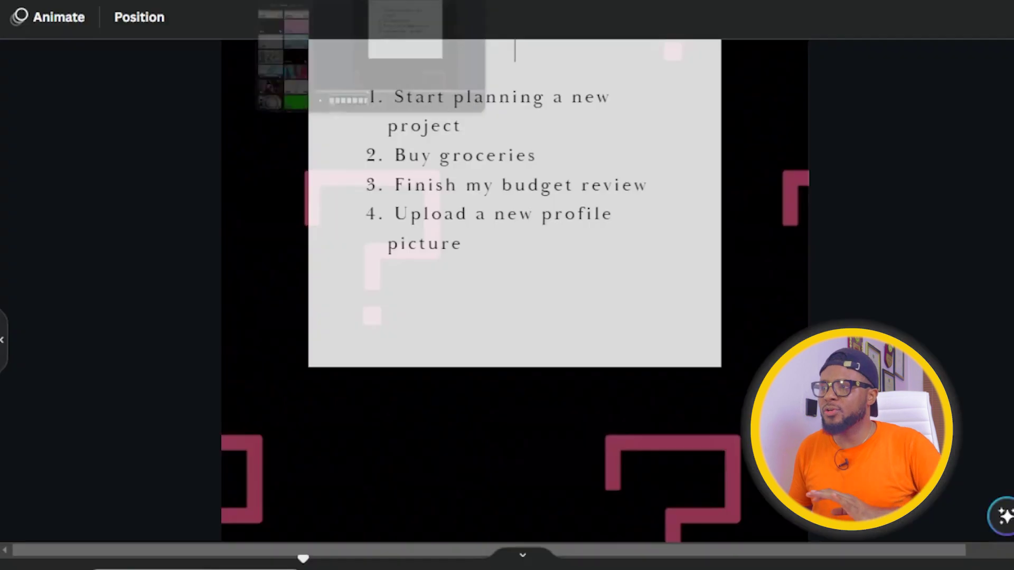
{"action": "left_click", "coordinate": [450, 212]}
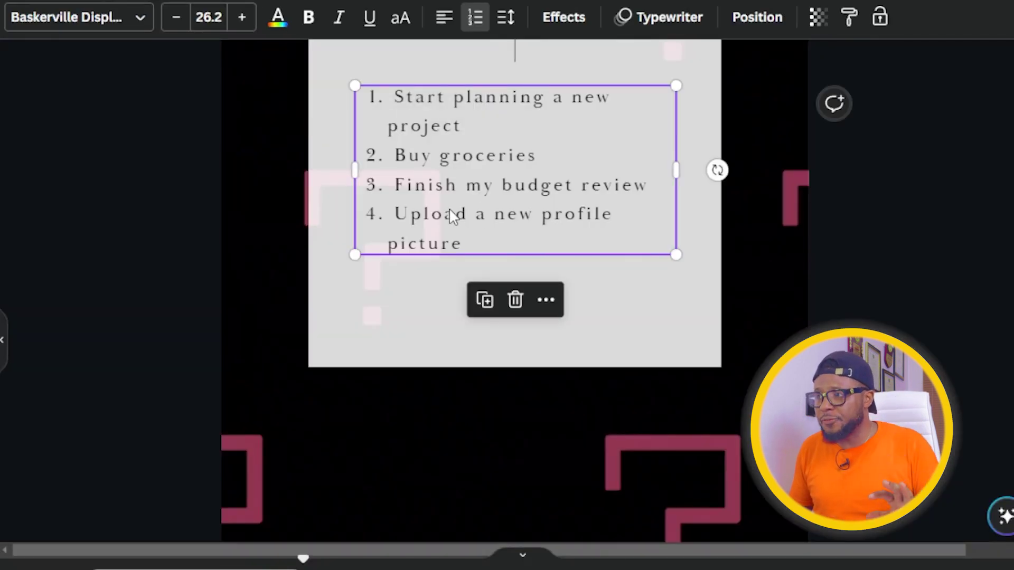
{"action": "double_click", "coordinate": [449, 210]}
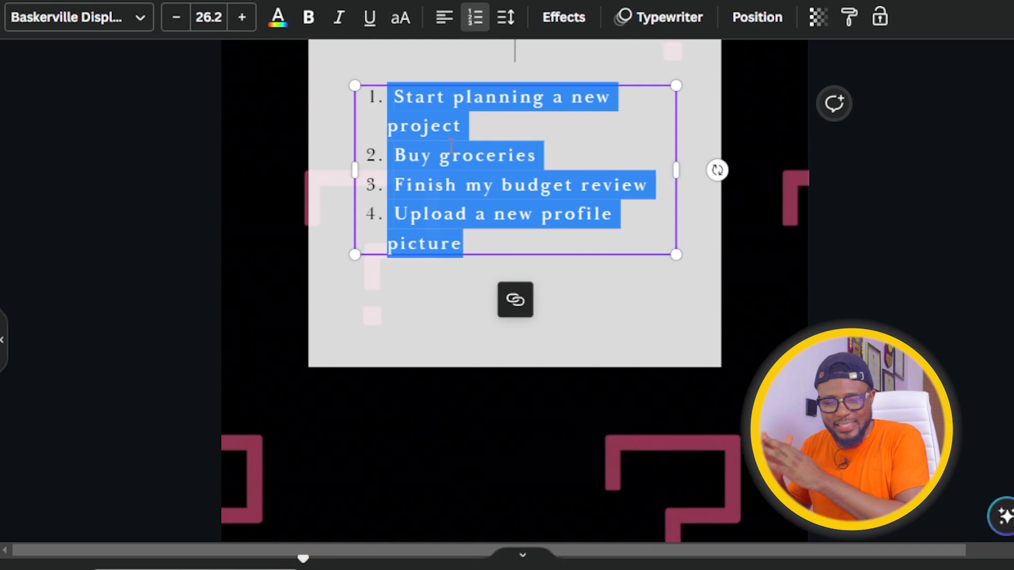
{"action": "key", "text": "ctrl+v"}
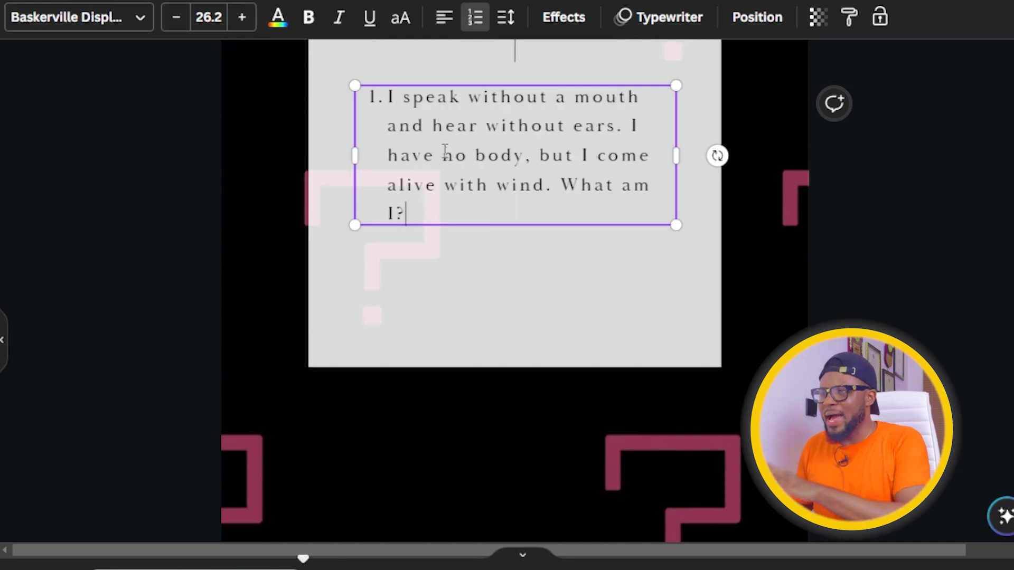
{"action": "left_click", "coordinate": [937, 140]}
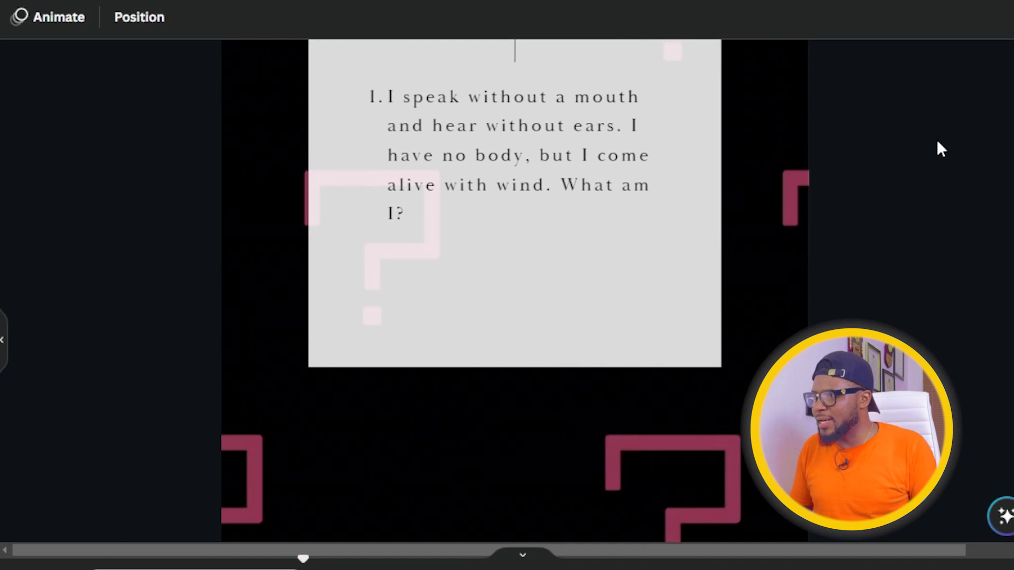
Increase the riddle text's font size to 29.2, remove its numbering and center it
{"action": "scroll", "coordinate": [790, 165], "scroll_direction": "up", "scroll_amount": 3}
{"action": "scroll", "coordinate": [790, 165], "scroll_direction": "up", "scroll_amount": 1}
{"action": "left_click", "coordinate": [505, 338]}
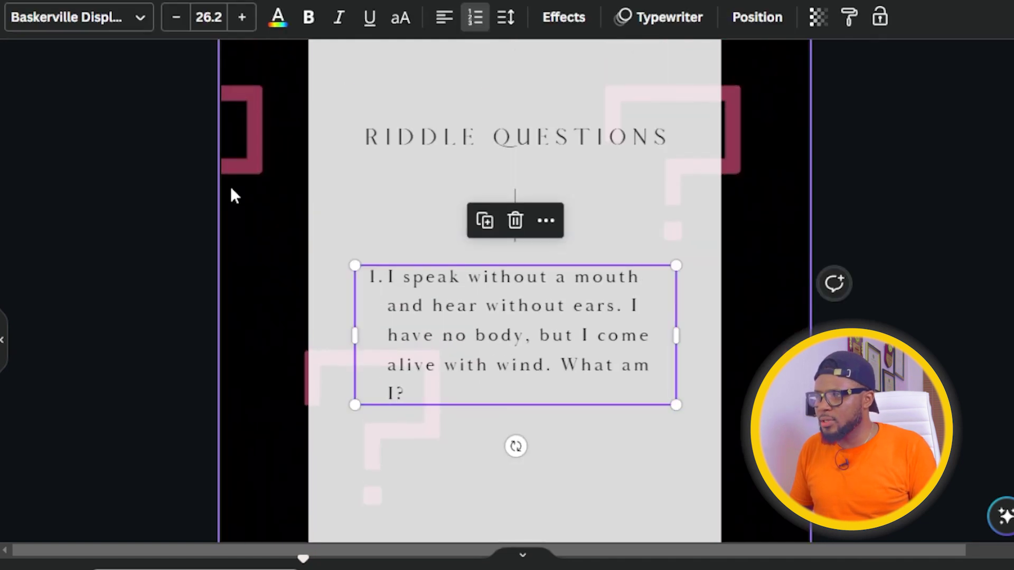
{"action": "left_click", "coordinate": [243, 21]}
{"action": "left_click", "coordinate": [243, 21]}
{"action": "left_click", "coordinate": [243, 22]}
{"action": "left_click", "coordinate": [242, 21]}
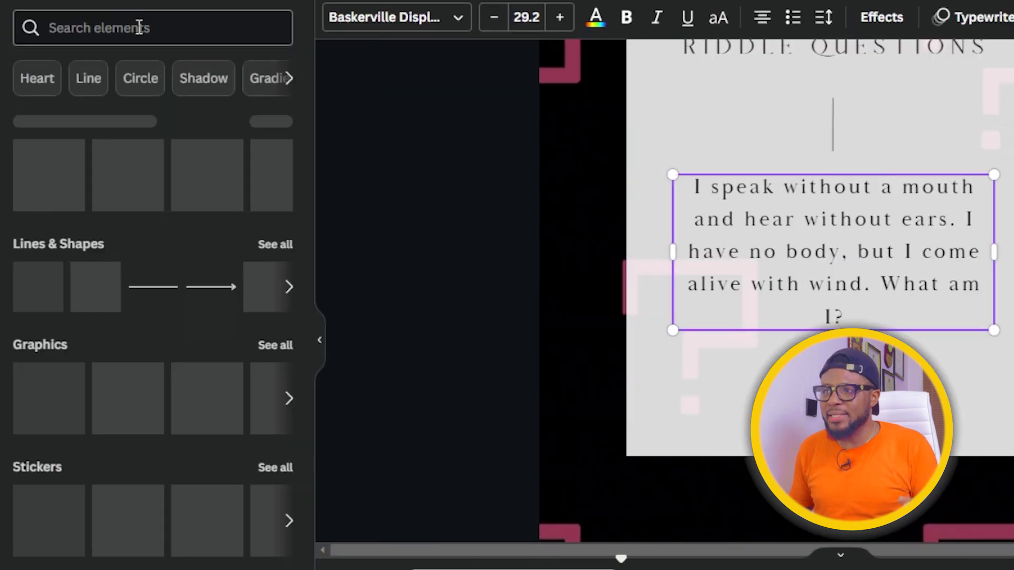
Search the elements for "thinking", limit the results to graphics, and add the blue cube character with a thought bubble
{"action": "left_click", "coordinate": [140, 26]}
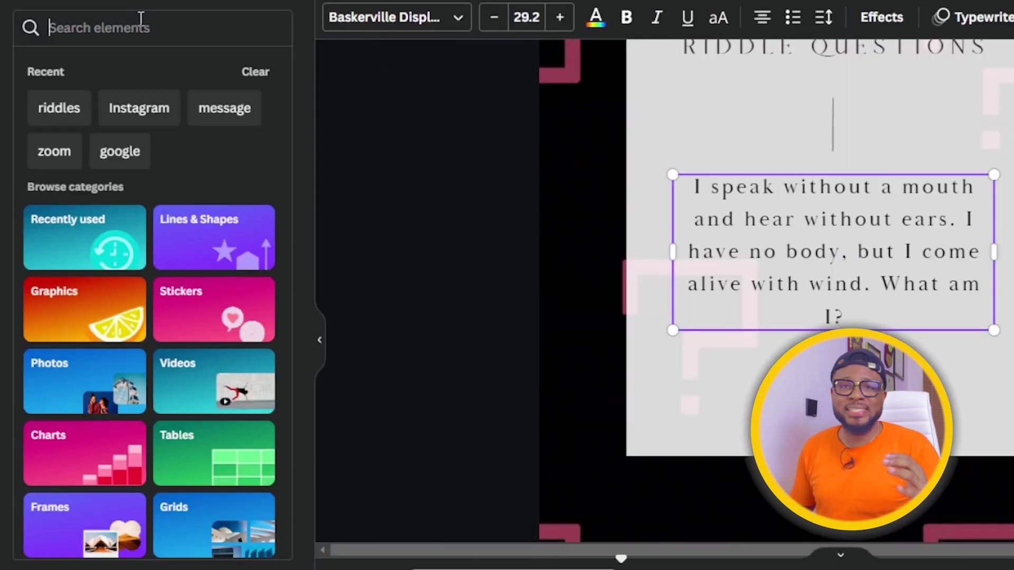
{"action": "type", "text": "thinking"}
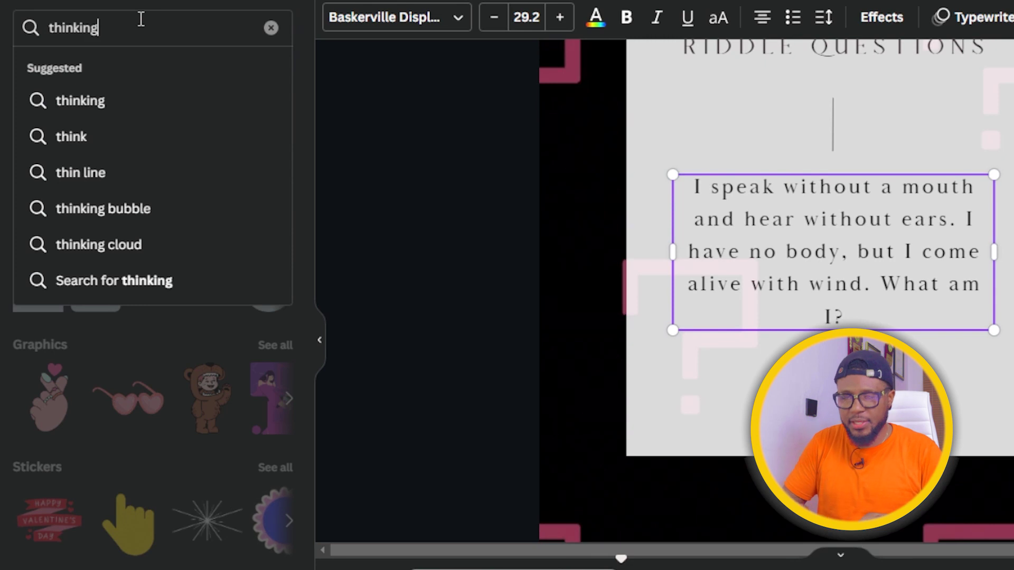
{"action": "key", "text": "Return"}
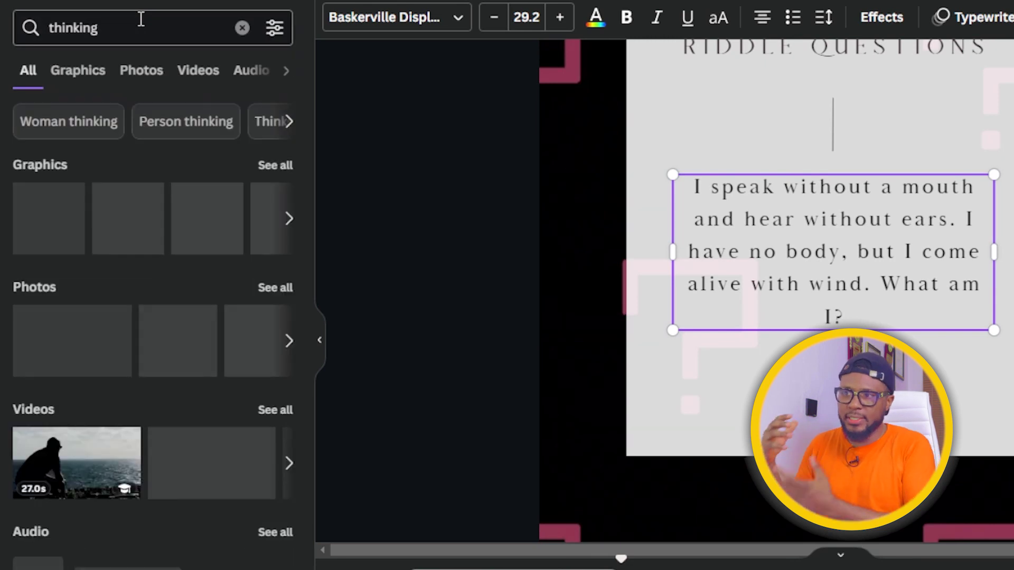
{"action": "left_click", "coordinate": [77, 71]}
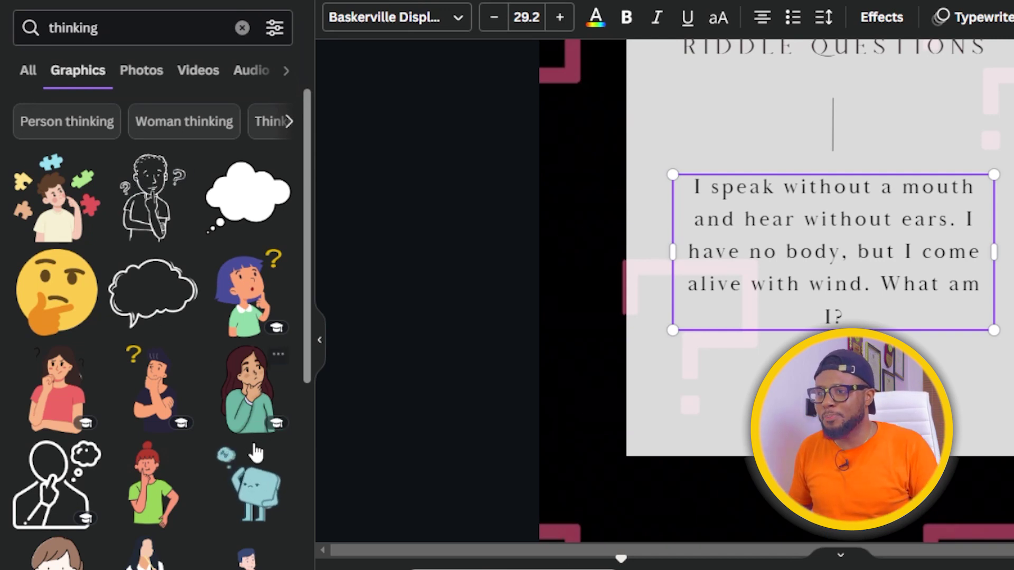
{"action": "left_click", "coordinate": [259, 501]}
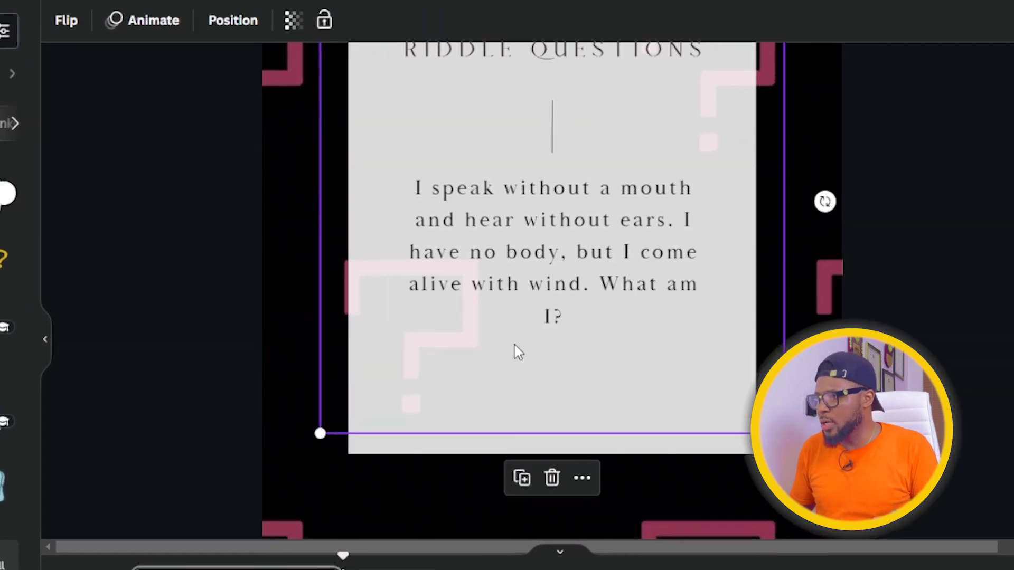
Shrink the blue cube character and place it in the card's lower-right corner, below the riddle text
{"action": "scroll", "coordinate": [874, 229], "scroll_direction": "up", "scroll_amount": 7}
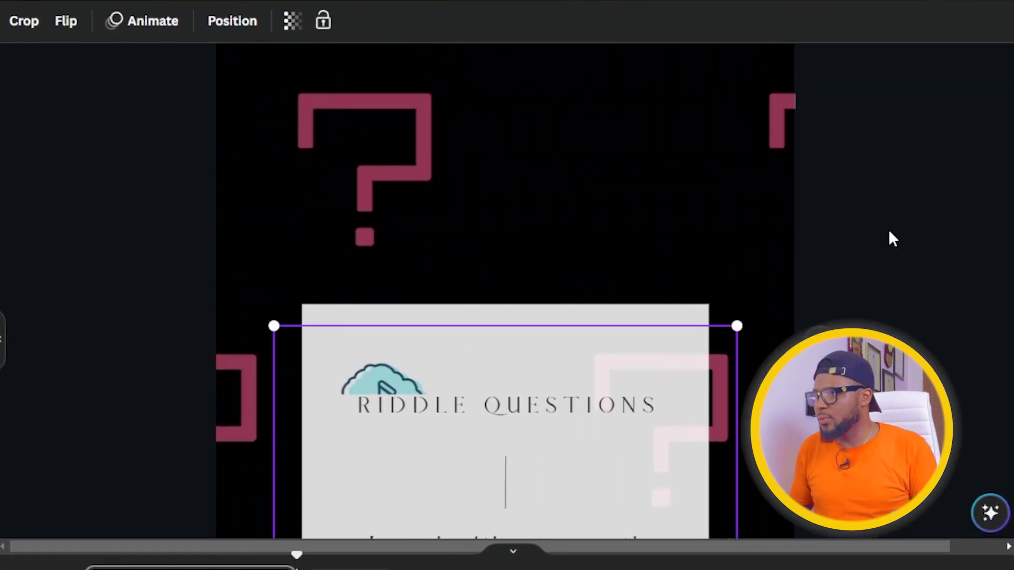
{"action": "scroll", "coordinate": [886, 235], "scroll_direction": "down", "scroll_amount": 10}
{"action": "scroll", "coordinate": [949, 191], "scroll_direction": "up", "scroll_amount": 6}
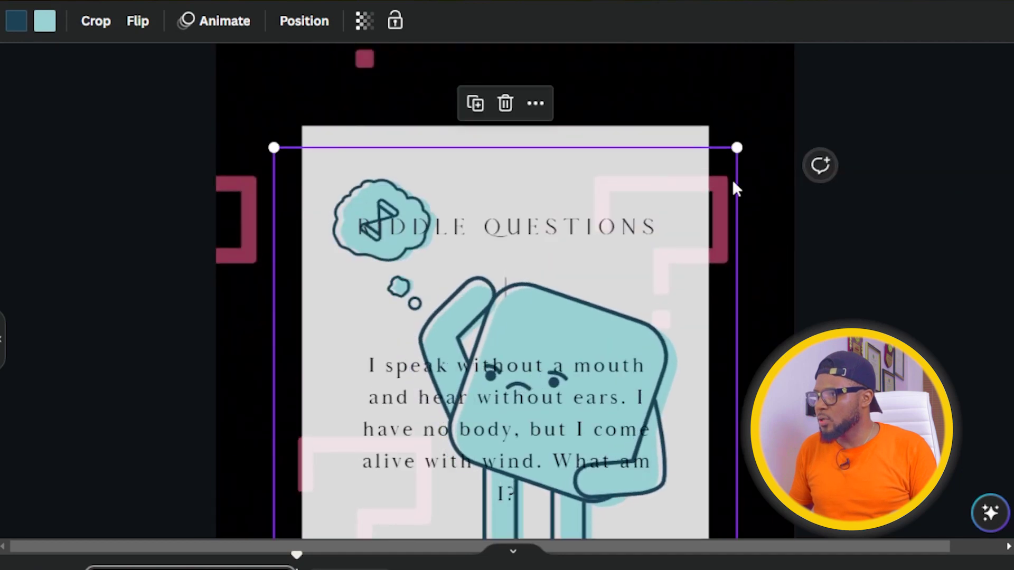
{"action": "left_click_drag", "start_coordinate": [739, 147], "coordinate": [477, 407]}
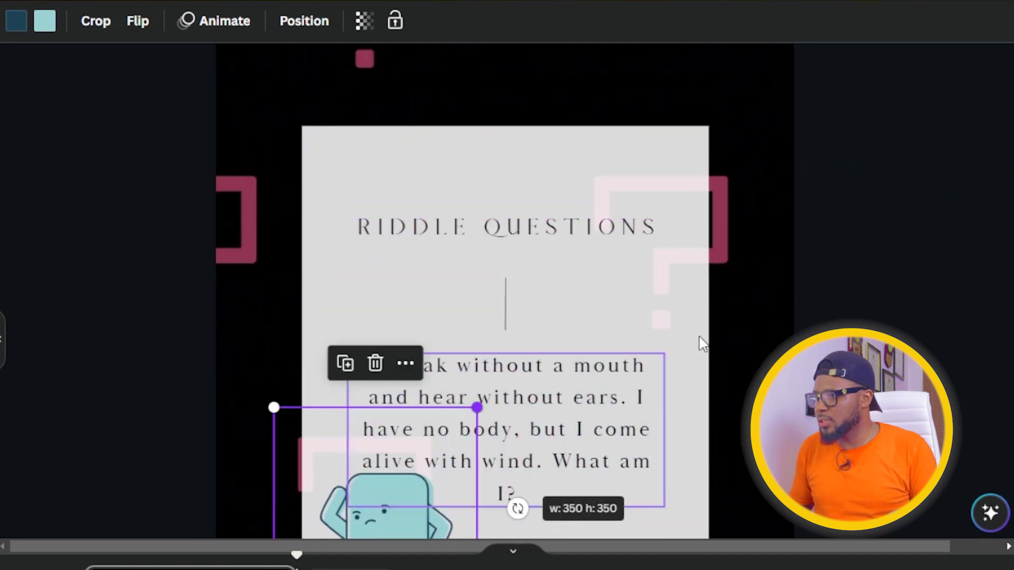
{"action": "scroll", "coordinate": [783, 232], "scroll_direction": "down", "scroll_amount": 5}
{"action": "left_click_drag", "start_coordinate": [397, 186], "coordinate": [664, 225]}
{"action": "left_click_drag", "start_coordinate": [745, 88], "coordinate": [668, 165]}
{"action": "left_click_drag", "start_coordinate": [621, 235], "coordinate": [657, 236]}
{"action": "key", "text": "Escape"}
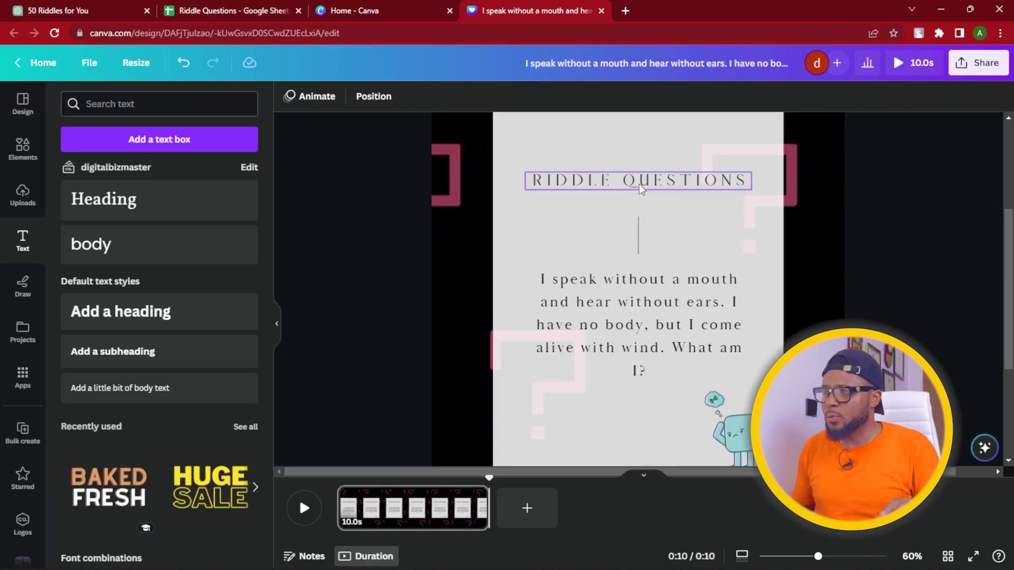
Apply the yellow Background effect to the "RIDDLE QUESTIONS" heading and widen its text box slightly
{"action": "left_click", "coordinate": [640, 182]}
{"action": "left_click", "coordinate": [673, 96]}
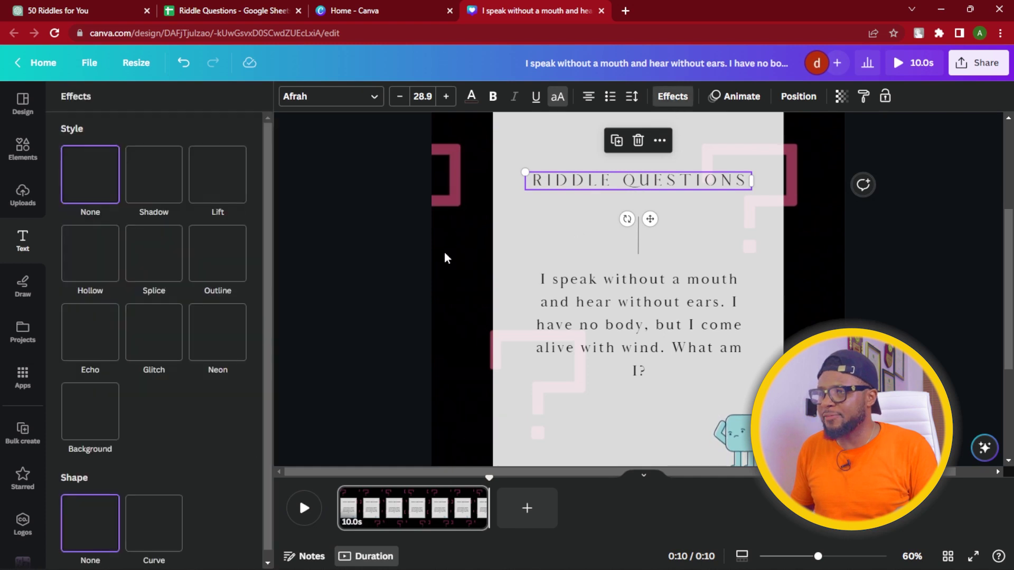
{"action": "scroll", "coordinate": [224, 378], "scroll_direction": "down", "scroll_amount": 1}
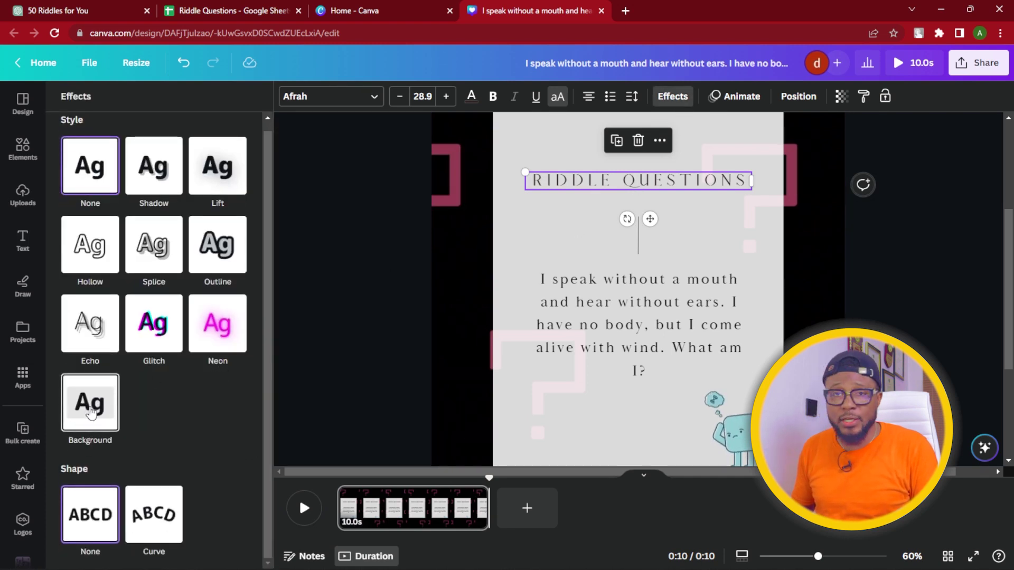
{"action": "left_click", "coordinate": [91, 414]}
{"action": "left_click", "coordinate": [639, 288]}
{"action": "left_click", "coordinate": [618, 188]}
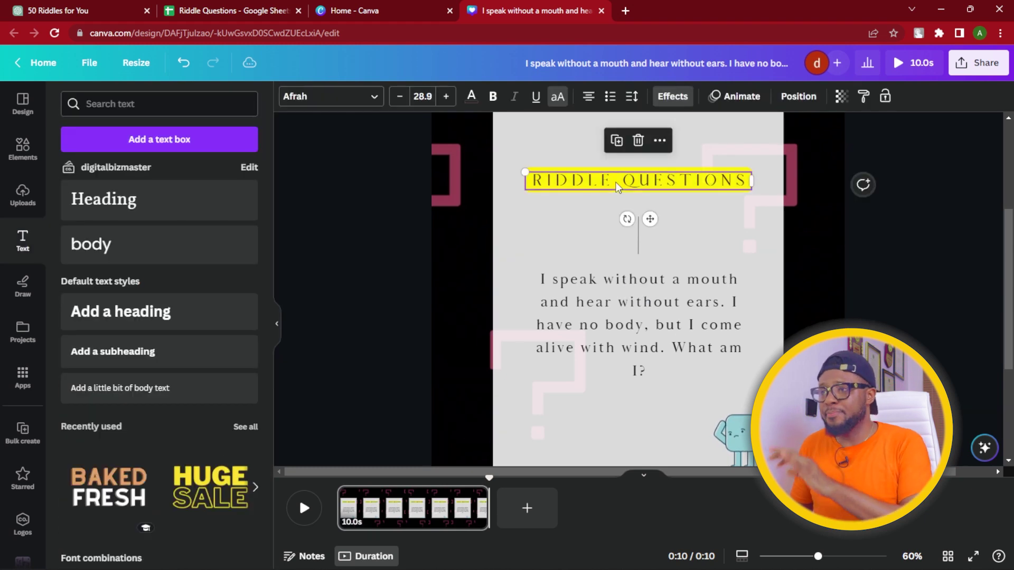
{"action": "left_click_drag", "start_coordinate": [525, 180], "coordinate": [511, 184]}
{"action": "left_click", "coordinate": [920, 201]}
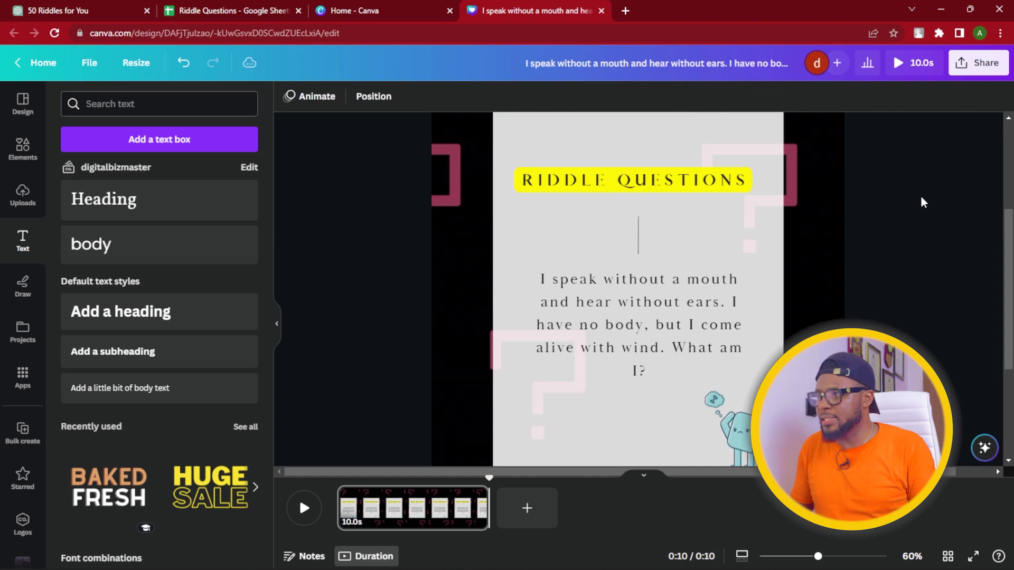
Recolor the cube character's light blue fill with the yellow sampled from the heading's background
{"action": "scroll", "coordinate": [923, 203], "scroll_direction": "down", "scroll_amount": 3}
{"action": "scroll", "coordinate": [923, 207], "scroll_direction": "up", "scroll_amount": 3}
{"action": "scroll", "coordinate": [922, 213], "scroll_direction": "down", "scroll_amount": 3}
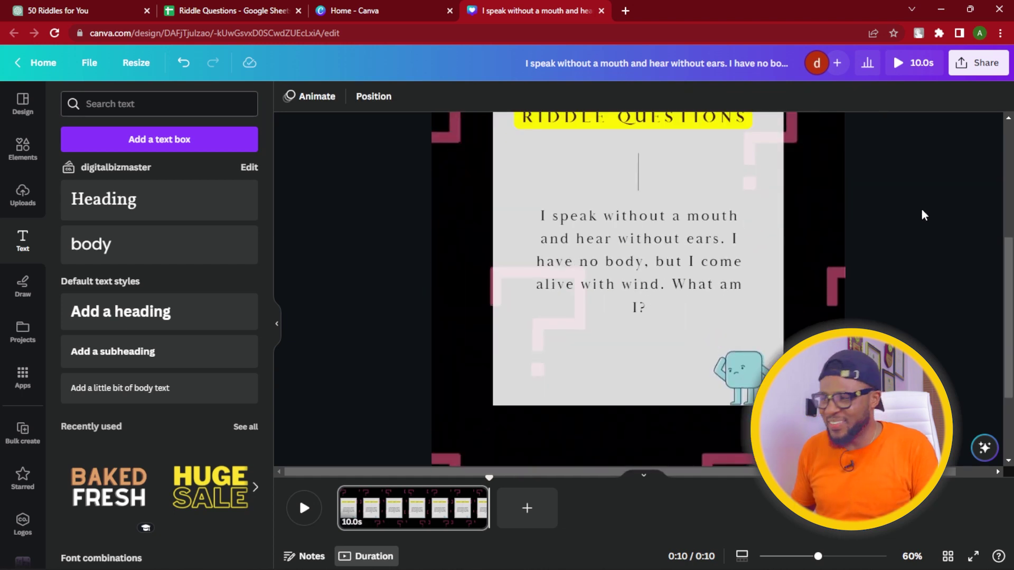
{"action": "left_click", "coordinate": [751, 328]}
{"action": "scroll", "coordinate": [785, 226], "scroll_direction": "up", "scroll_amount": 3}
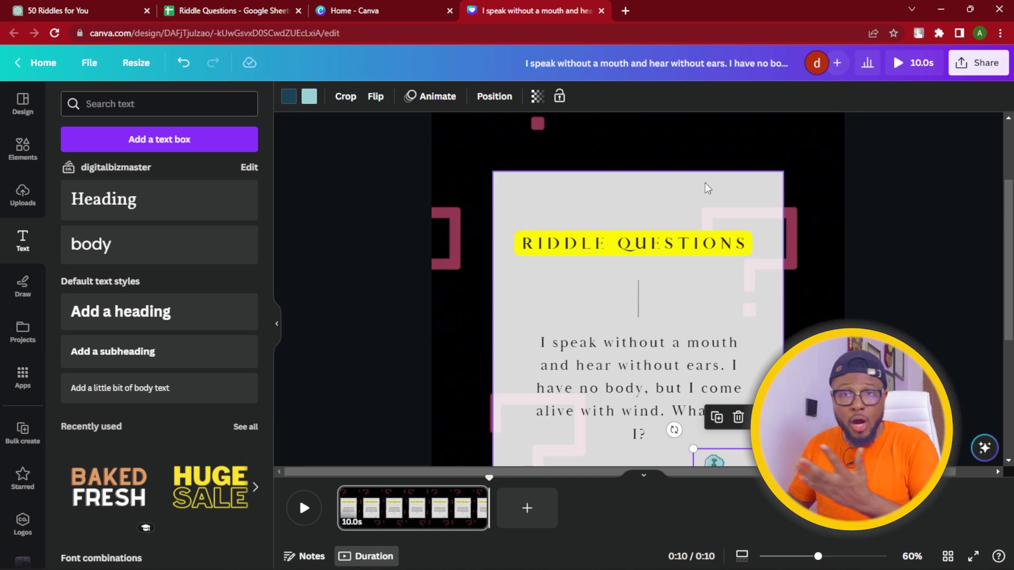
{"action": "scroll", "coordinate": [740, 370], "scroll_direction": "down", "scroll_amount": 3}
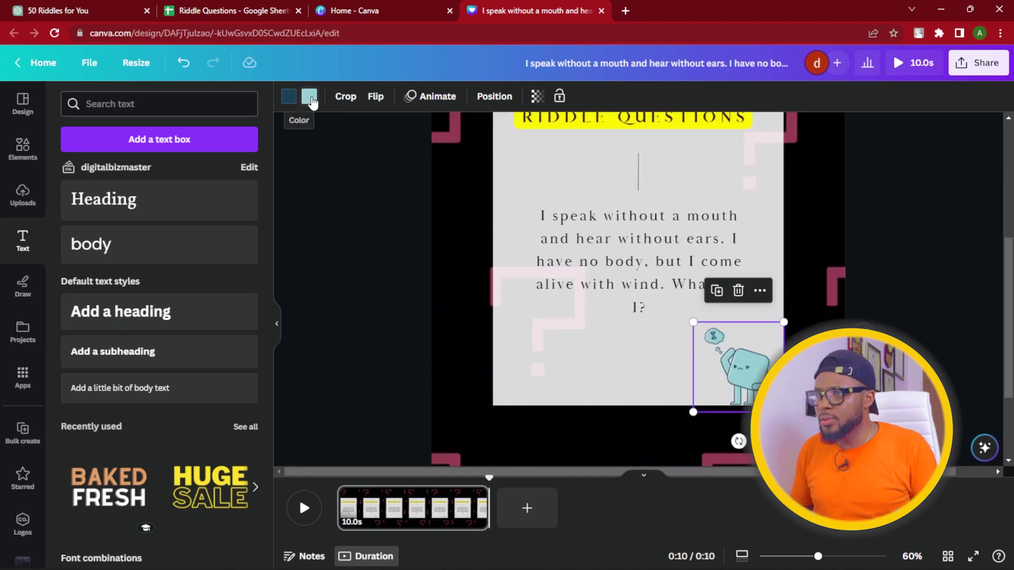
{"action": "left_click", "coordinate": [310, 98]}
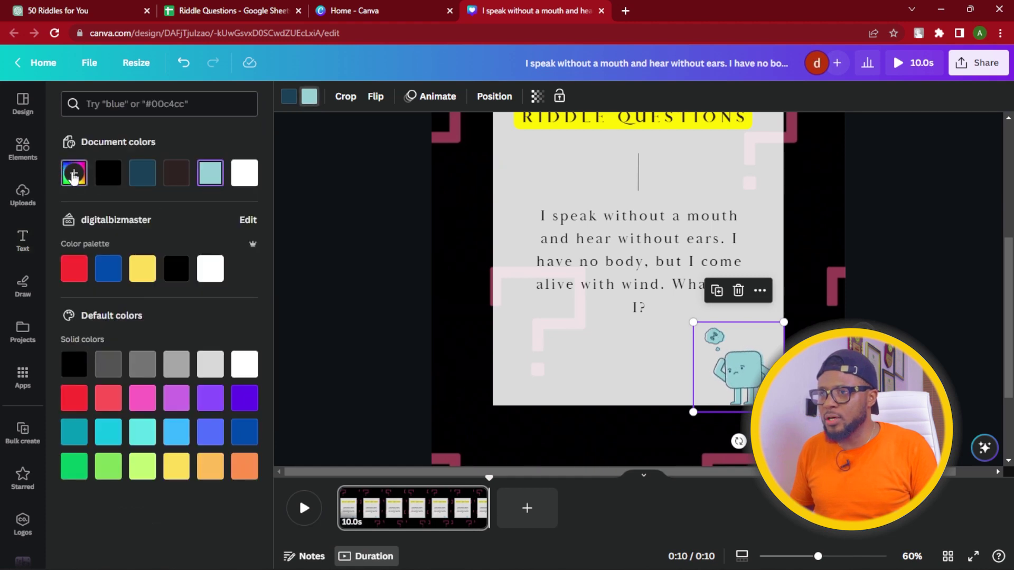
{"action": "left_click", "coordinate": [73, 174]}
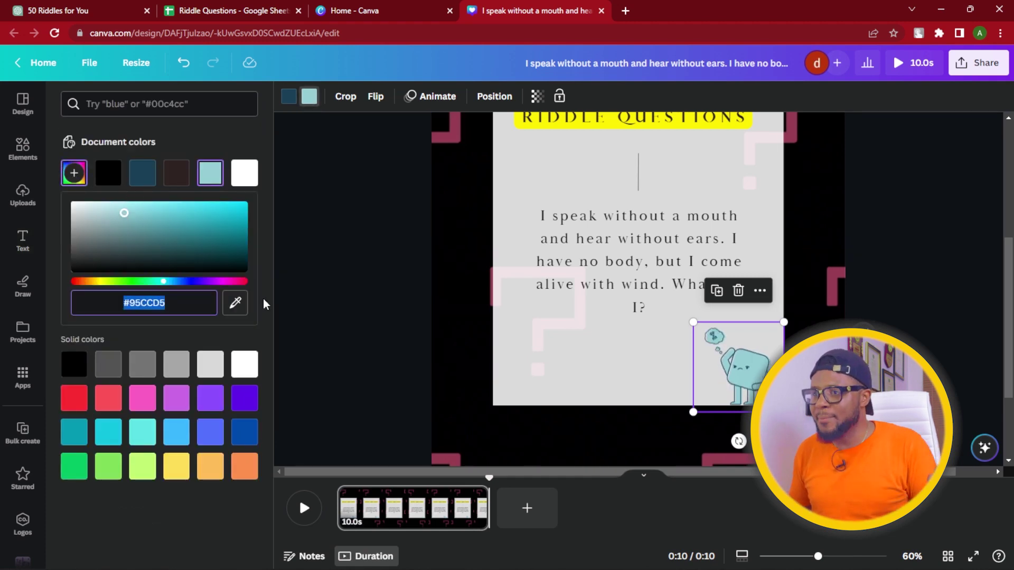
{"action": "left_click", "coordinate": [235, 304]}
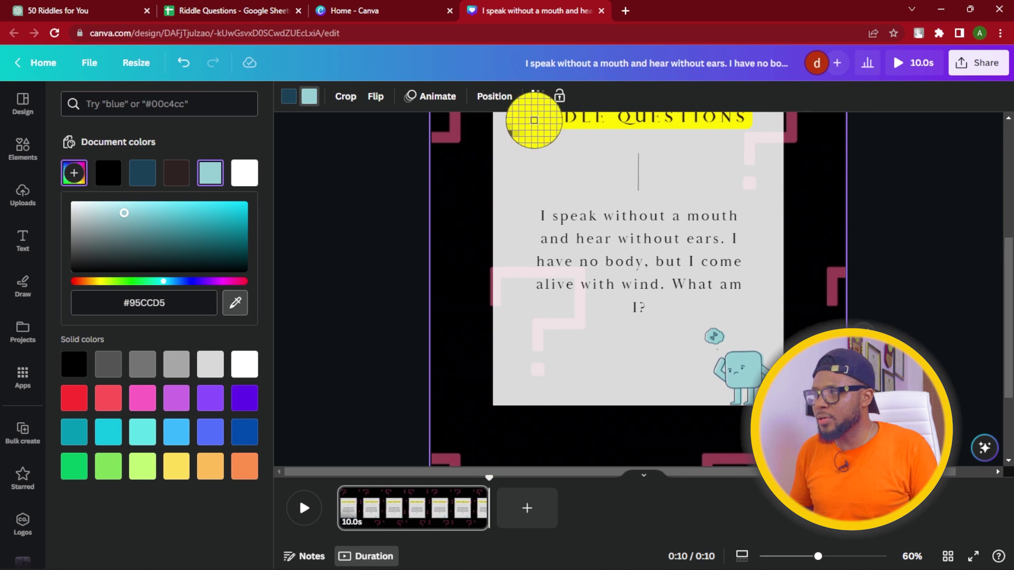
{"action": "left_click", "coordinate": [534, 120]}
{"action": "left_click", "coordinate": [919, 227]}
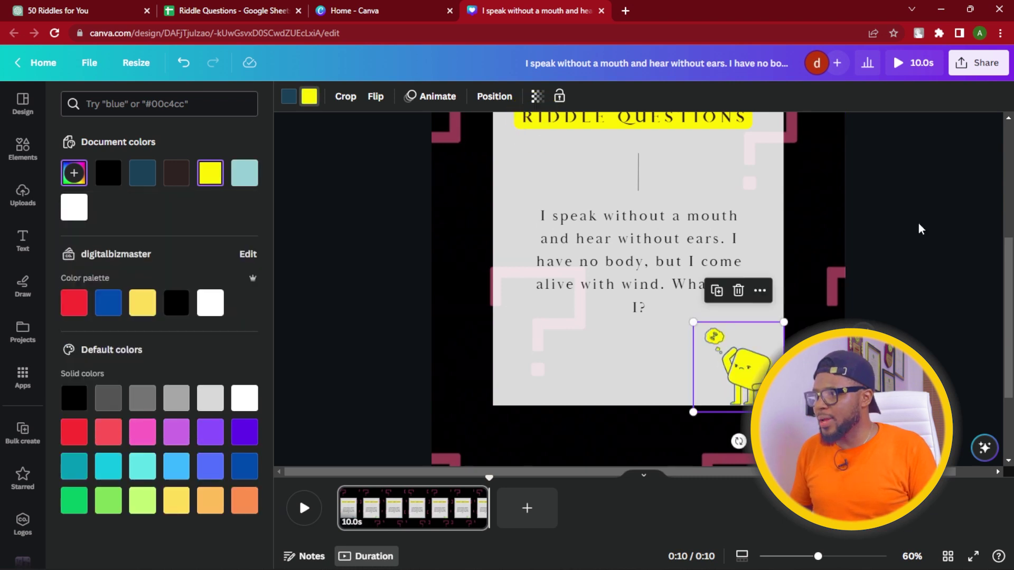
{"action": "scroll", "coordinate": [904, 240], "scroll_direction": "up", "scroll_amount": 2}
{"action": "scroll", "coordinate": [754, 220], "scroll_direction": "down", "scroll_amount": 5}
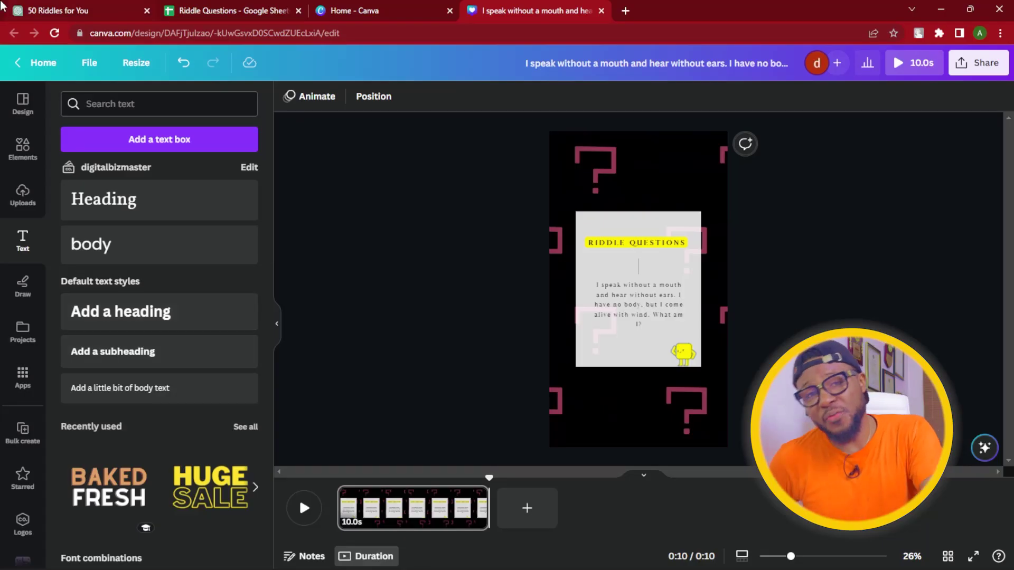
Upload the riddle questions CSV file as the data source for Bulk create
{"action": "mouse_move", "coordinate": [2, 5]}
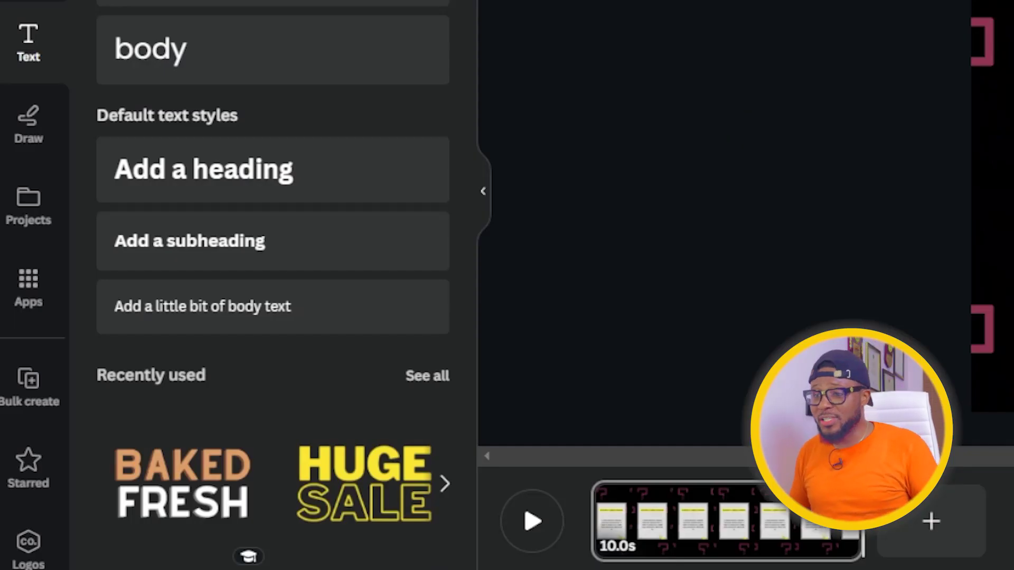
{"action": "left_click", "coordinate": [28, 383]}
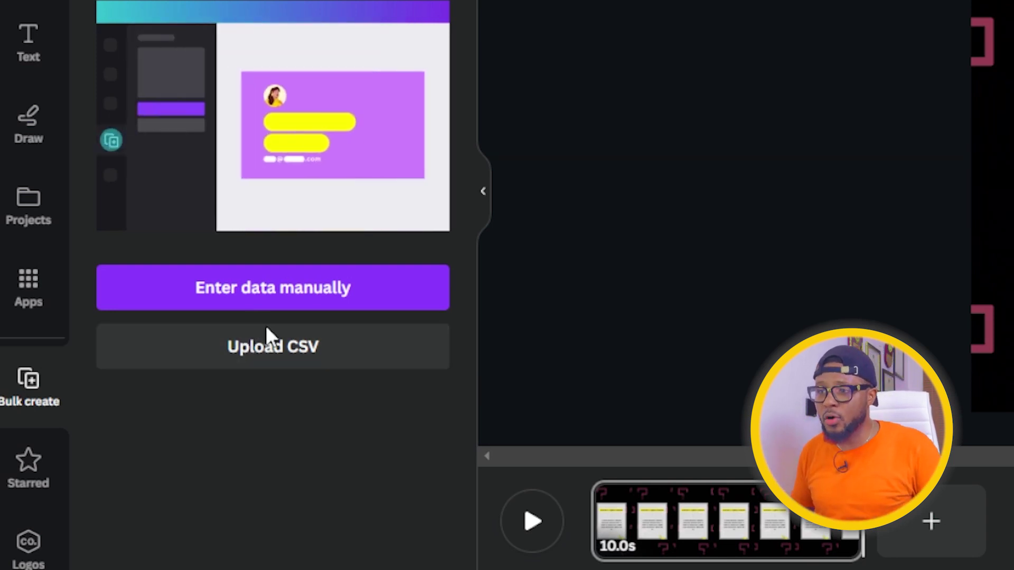
{"action": "left_click", "coordinate": [285, 351]}
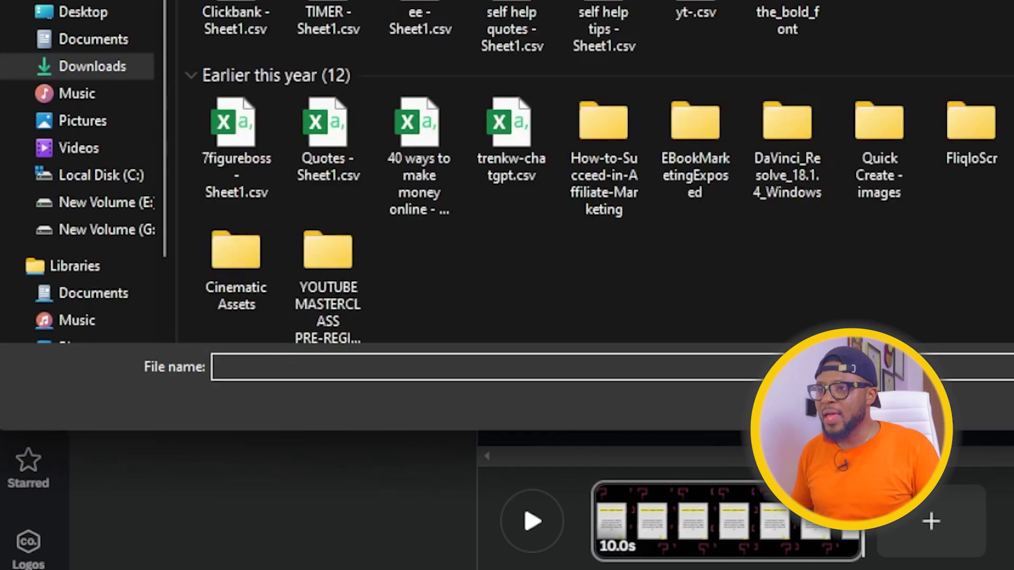
{"action": "key", "text": "Return"}
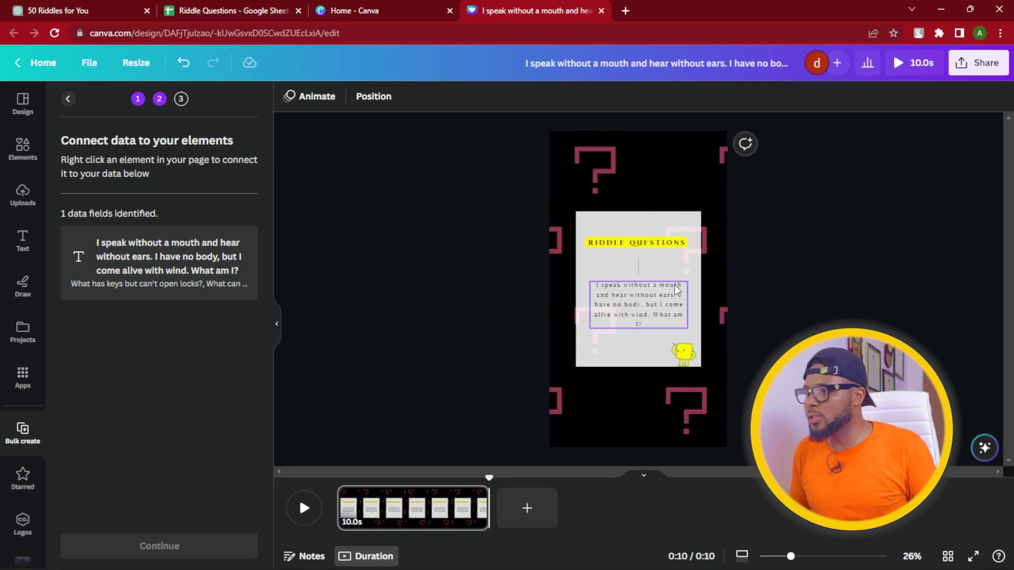
Connect the riddle text on the card to the imported riddle data field and generate pages for all listed riddles
{"action": "left_click", "coordinate": [677, 290]}
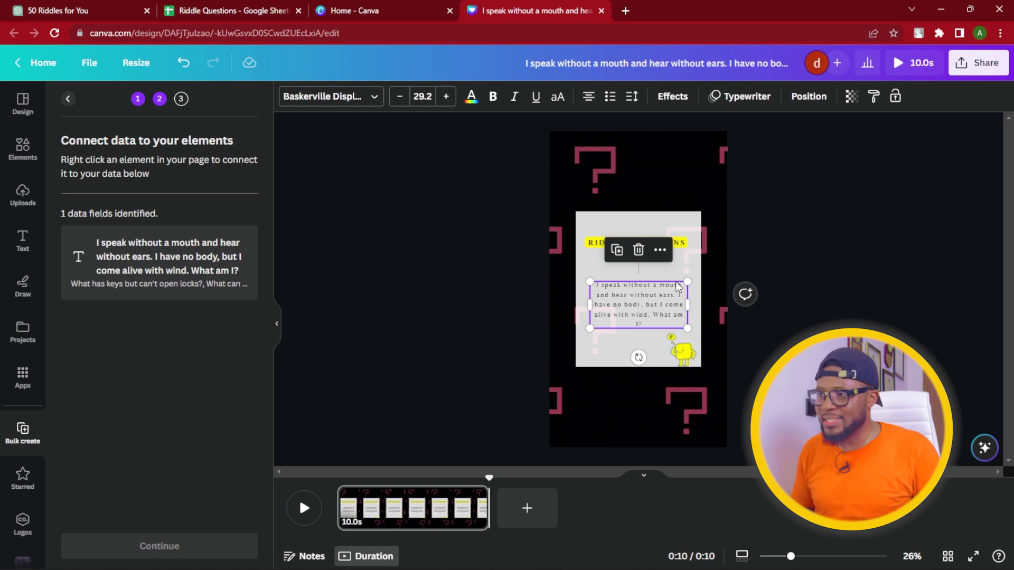
{"action": "left_click", "coordinate": [659, 253]}
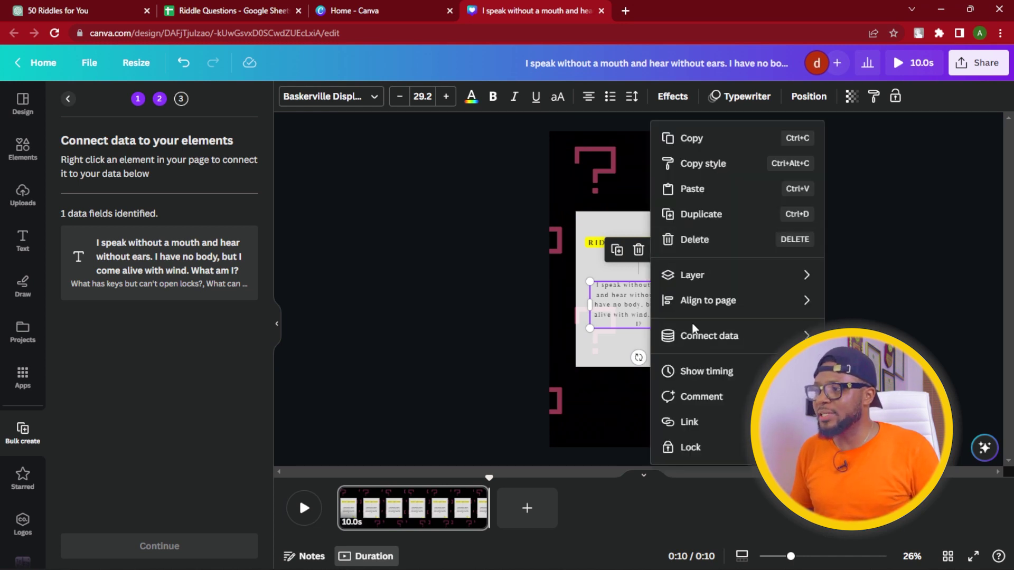
{"action": "mouse_move", "coordinate": [782, 341]}
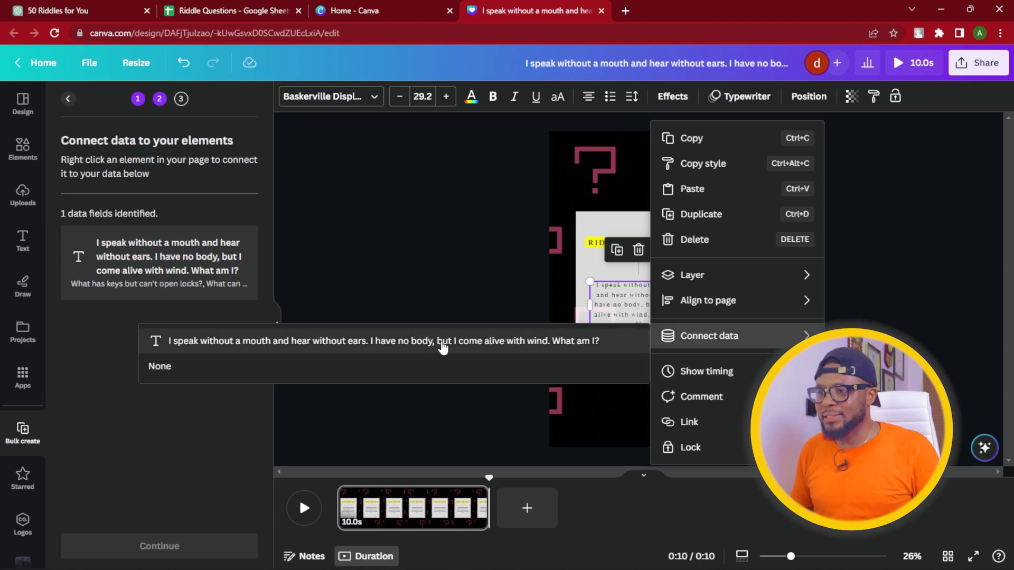
{"action": "left_click", "coordinate": [443, 344]}
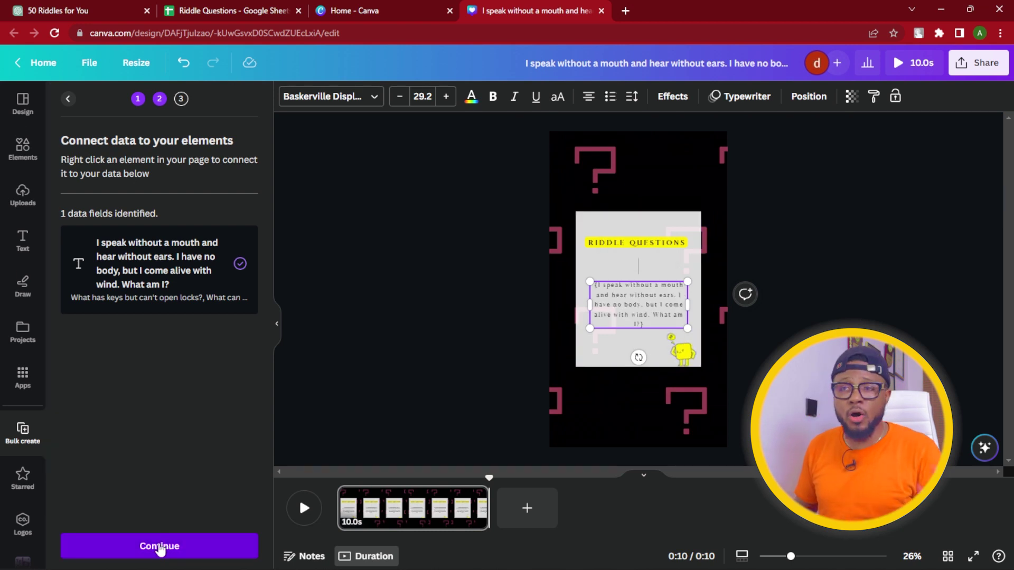
{"action": "left_click", "coordinate": [148, 555]}
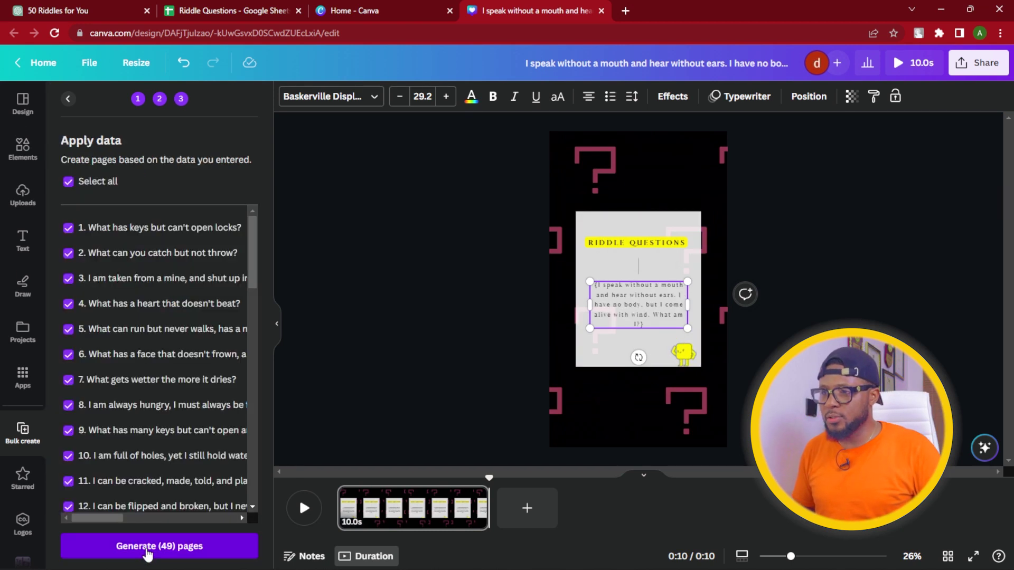
{"action": "left_click_drag", "start_coordinate": [257, 243], "coordinate": [251, 168]}
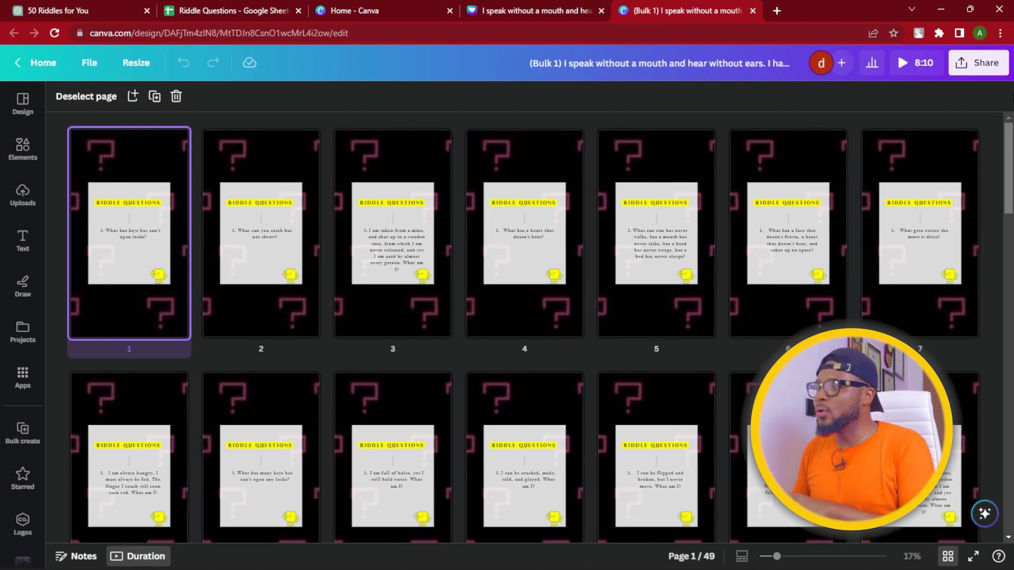
Download all pages of the bulk-created design as 1080p MP4 videos, with each page as a separate file
{"action": "left_click", "coordinate": [985, 66]}
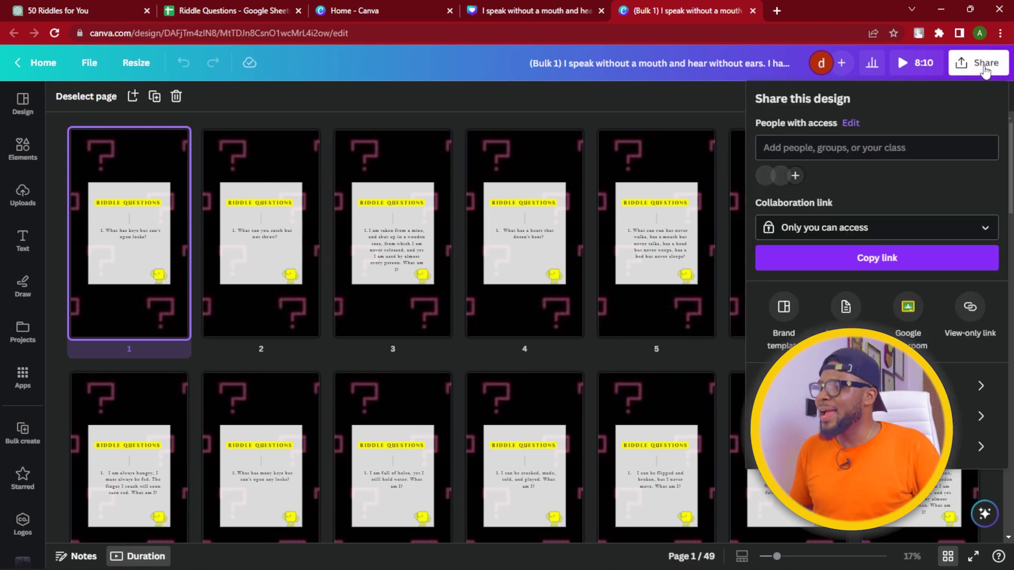
{"action": "left_click", "coordinate": [877, 386]}
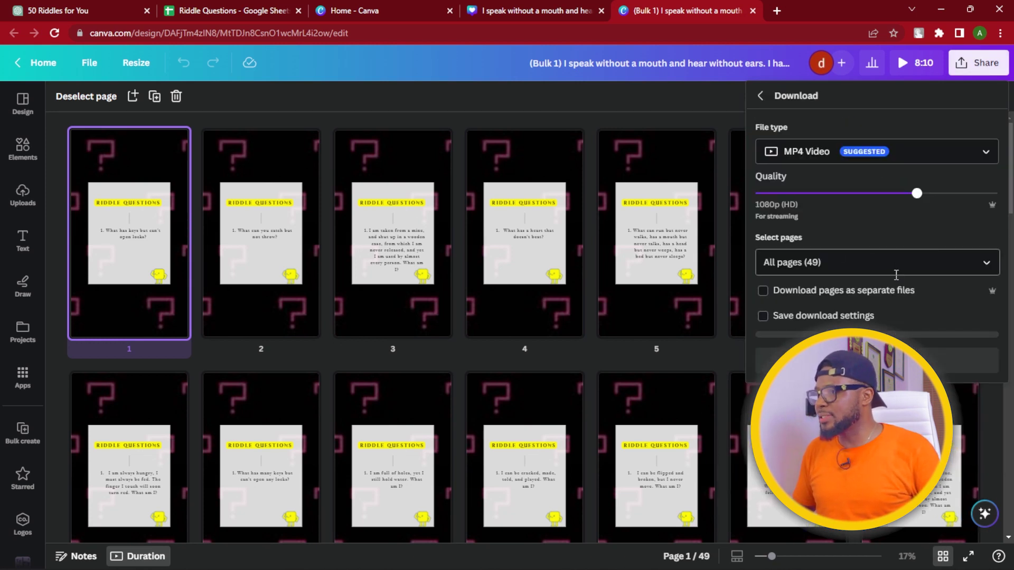
{"action": "left_click", "coordinate": [800, 300]}
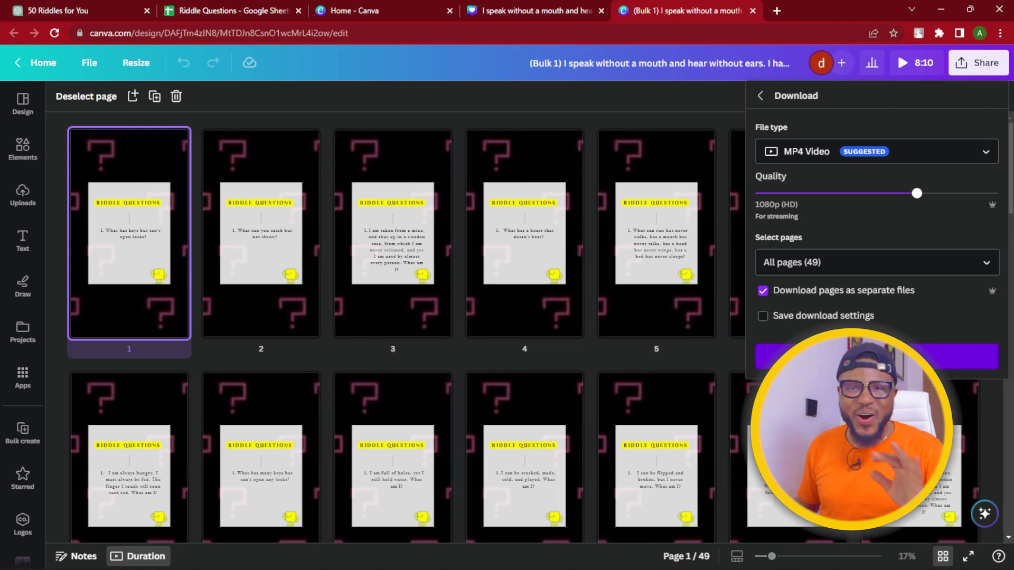
{"action": "left_click", "coordinate": [877, 357]}
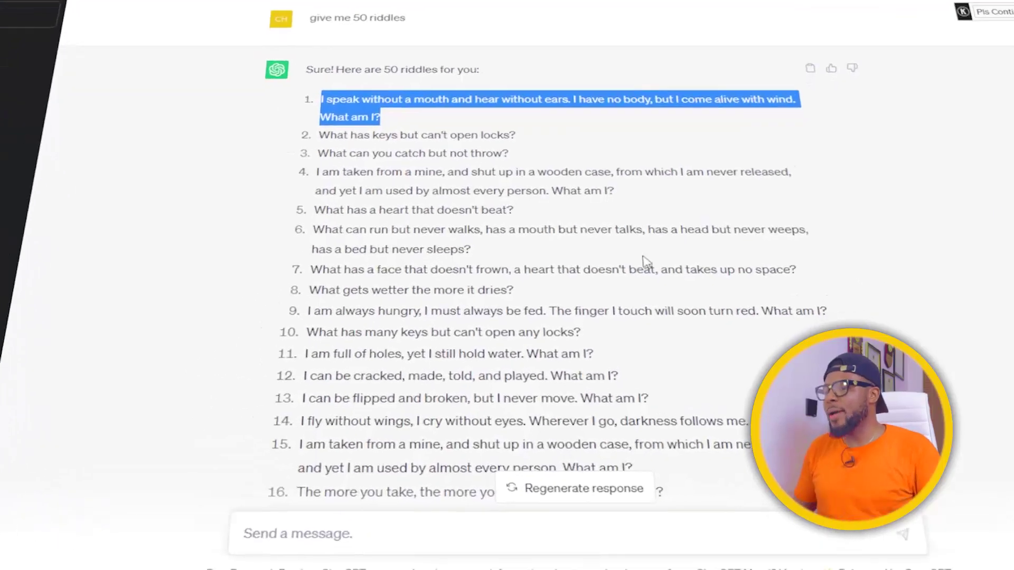
Switch to the ChatGPT conversation and look through the 50 riddles and the list of their answers
{"action": "scroll", "coordinate": [714, 124], "scroll_direction": "down", "scroll_amount": 5}
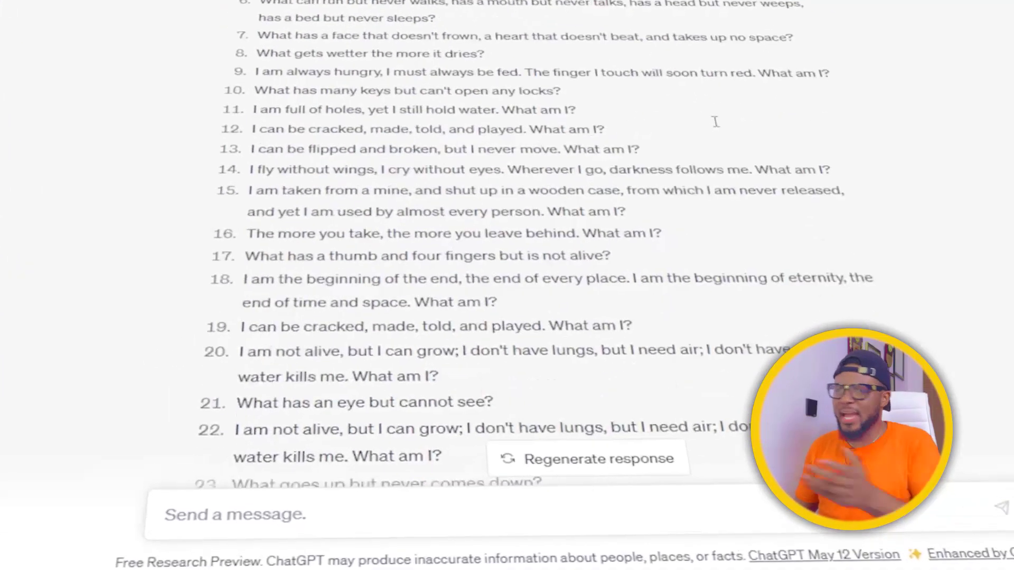
{"action": "scroll", "coordinate": [714, 124], "scroll_direction": "down", "scroll_amount": 10}
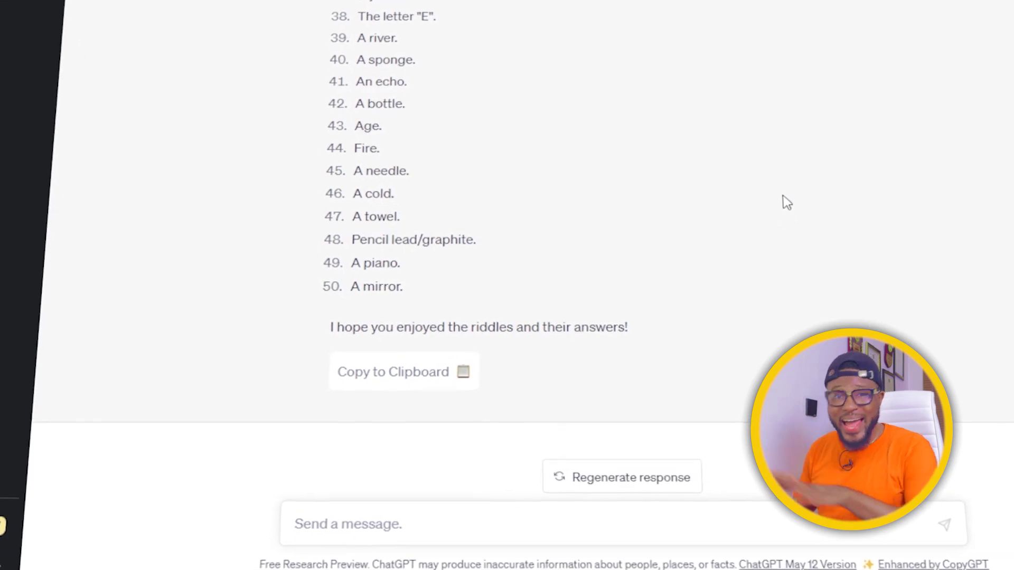
{"action": "scroll", "coordinate": [796, 196], "scroll_direction": "up", "scroll_amount": 1}
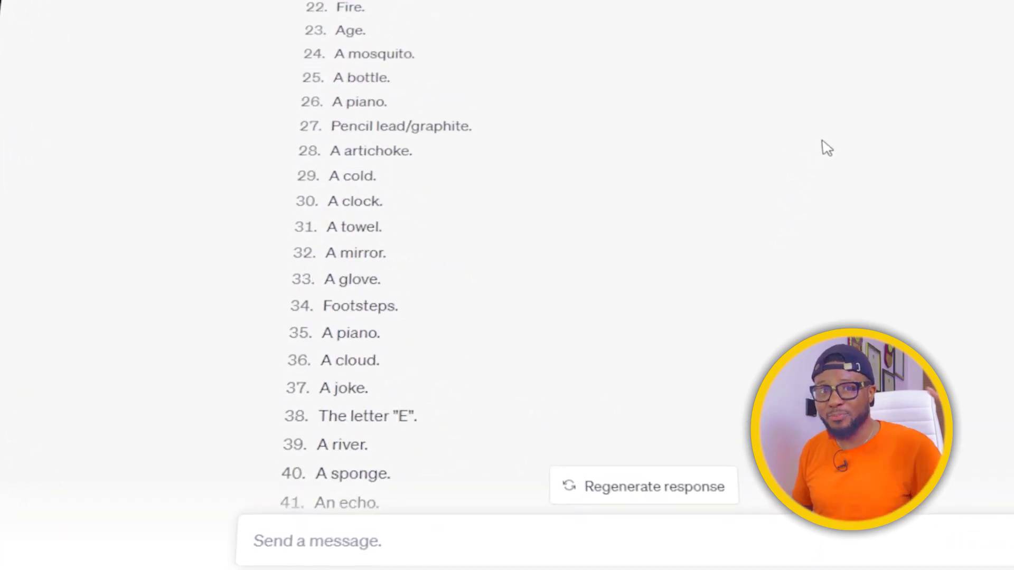
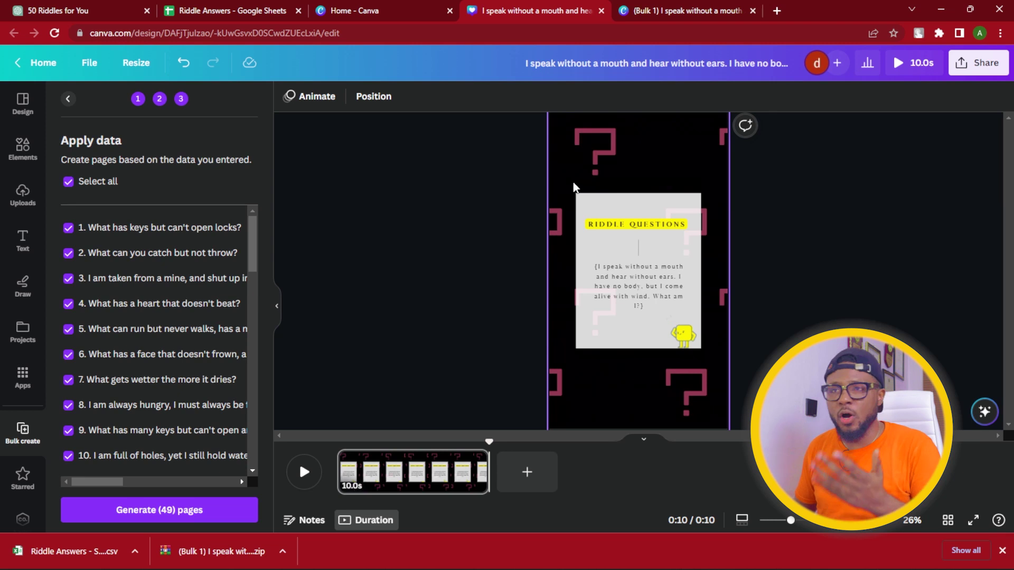
Recolor the black background of the template page's question-mark video with the custom dark green #063900
{"action": "left_click", "coordinate": [564, 150]}
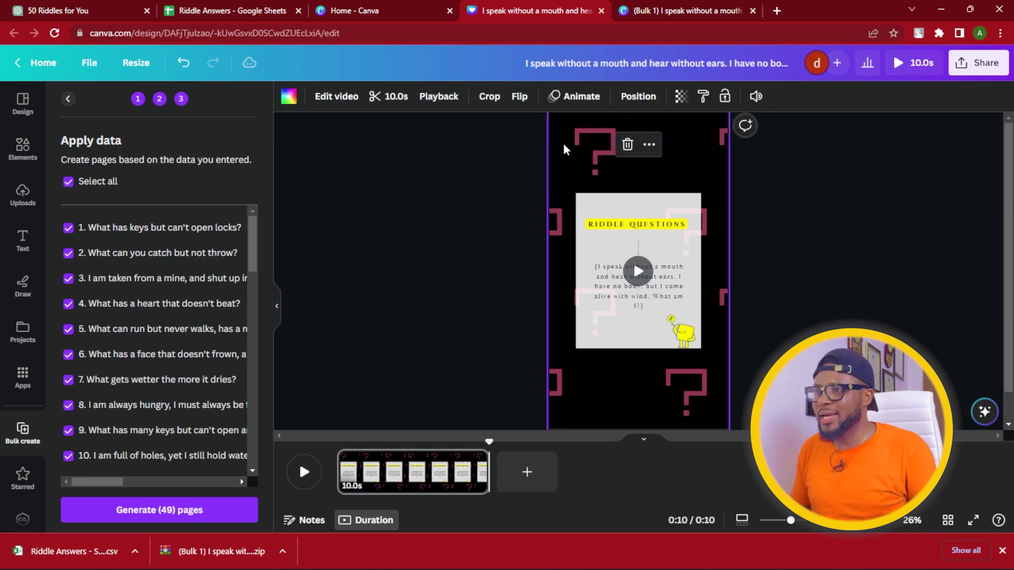
{"action": "left_click", "coordinate": [290, 97]}
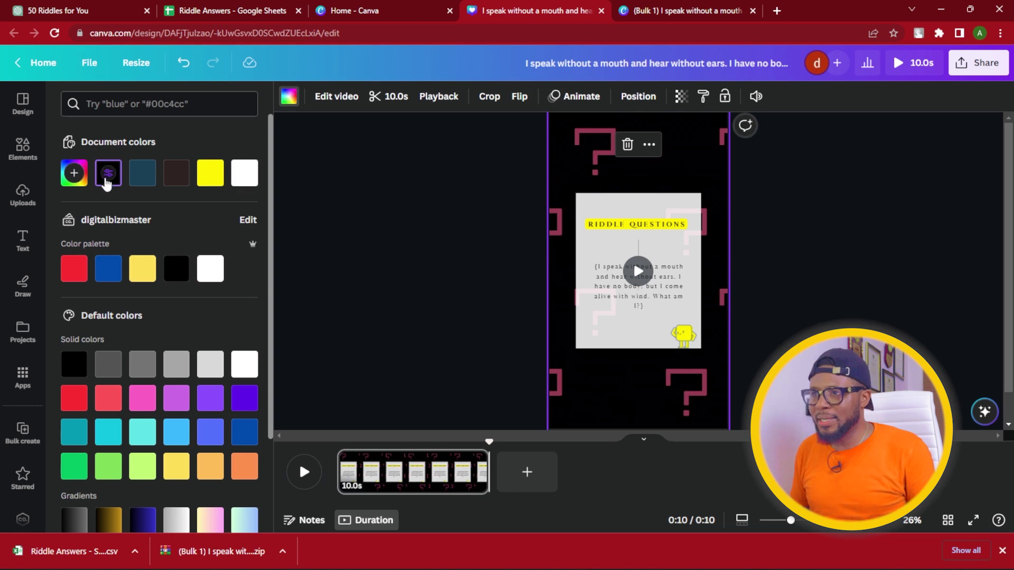
{"action": "left_click", "coordinate": [133, 176]}
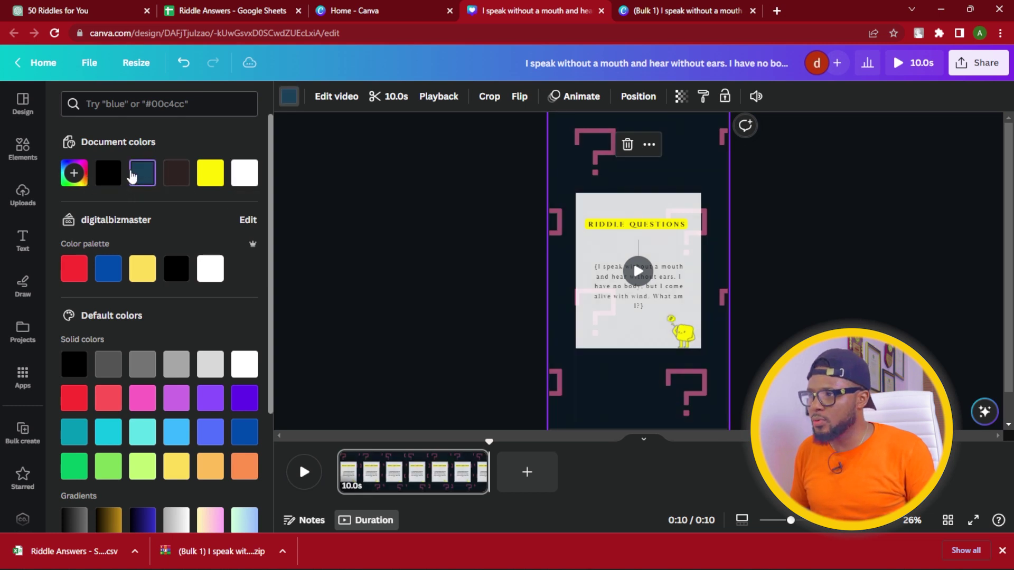
{"action": "left_click", "coordinate": [74, 173]}
{"action": "left_click_drag", "start_coordinate": [139, 316], "coordinate": [131, 317]}
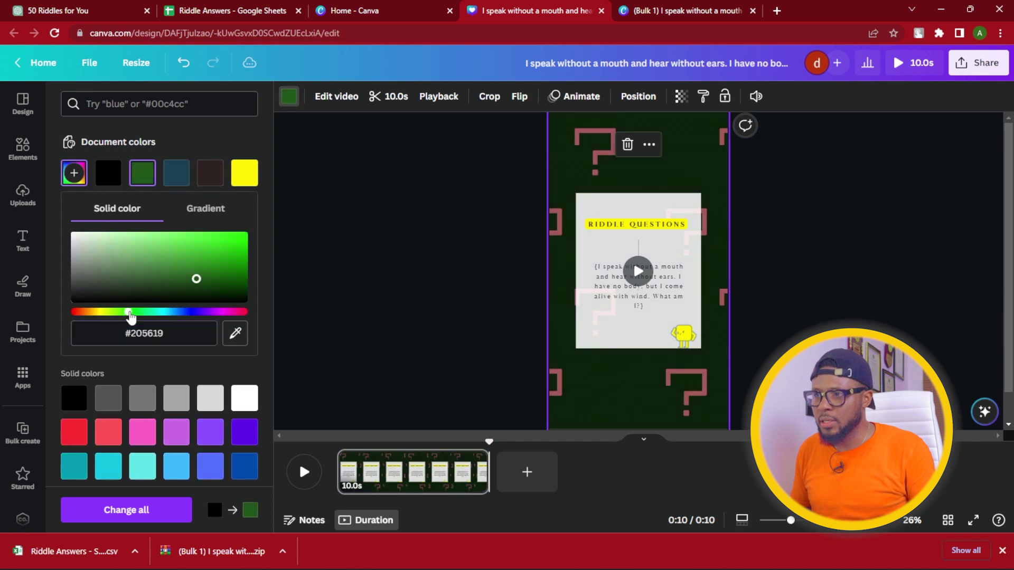
{"action": "left_click_drag", "start_coordinate": [182, 279], "coordinate": [244, 287]}
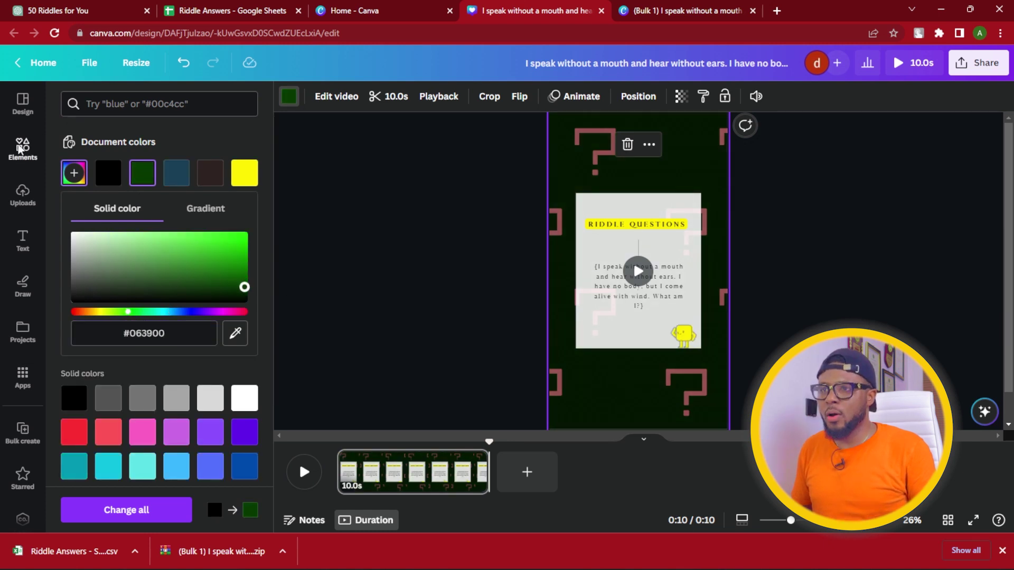
Search the elements for "answers" videos and set the 8-second green ANSWERS clip as the page background
{"action": "left_click", "coordinate": [22, 147]}
{"action": "left_click", "coordinate": [140, 108]}
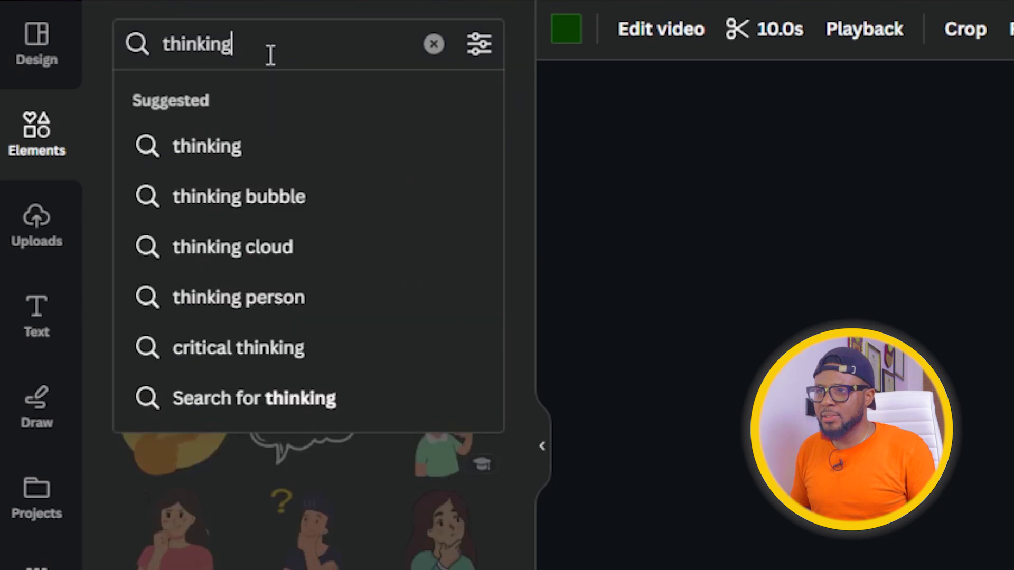
{"action": "key", "text": "ctrl+a"}
{"action": "type", "text": "answers"}
{"action": "key", "text": "Return"}
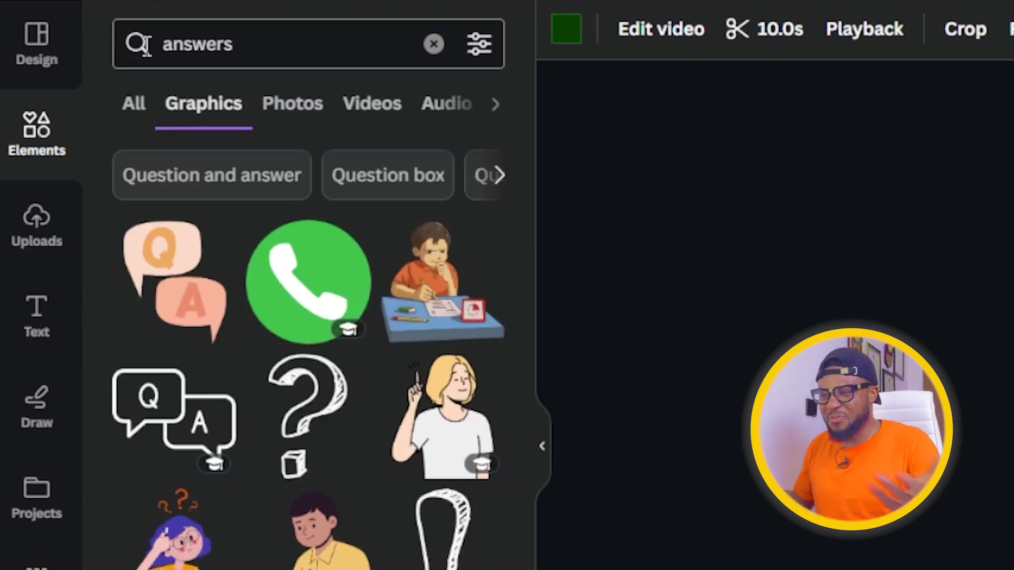
{"action": "scroll", "coordinate": [404, 316], "scroll_direction": "down", "scroll_amount": 3}
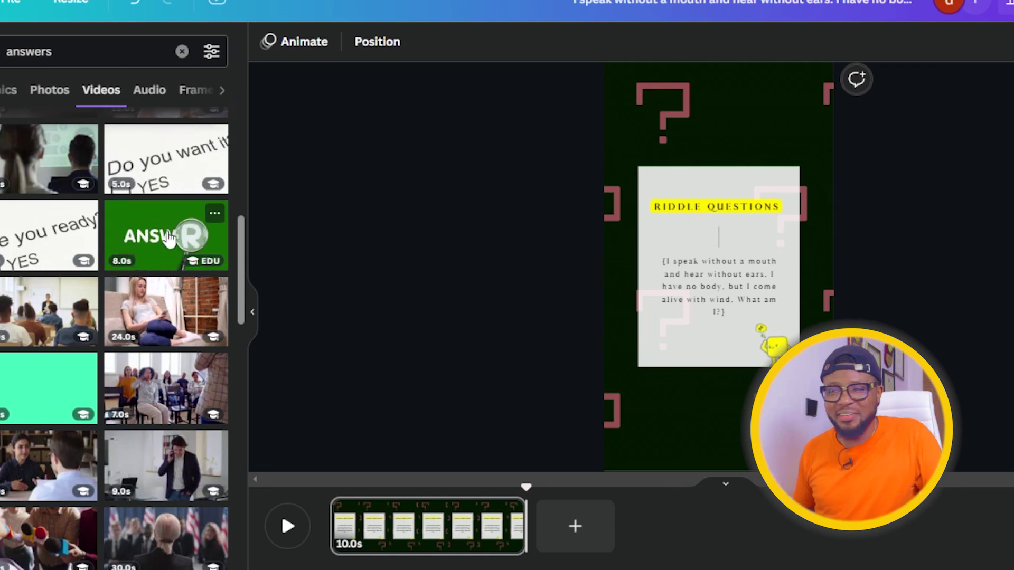
{"action": "left_click_drag", "start_coordinate": [168, 238], "coordinate": [626, 121]}
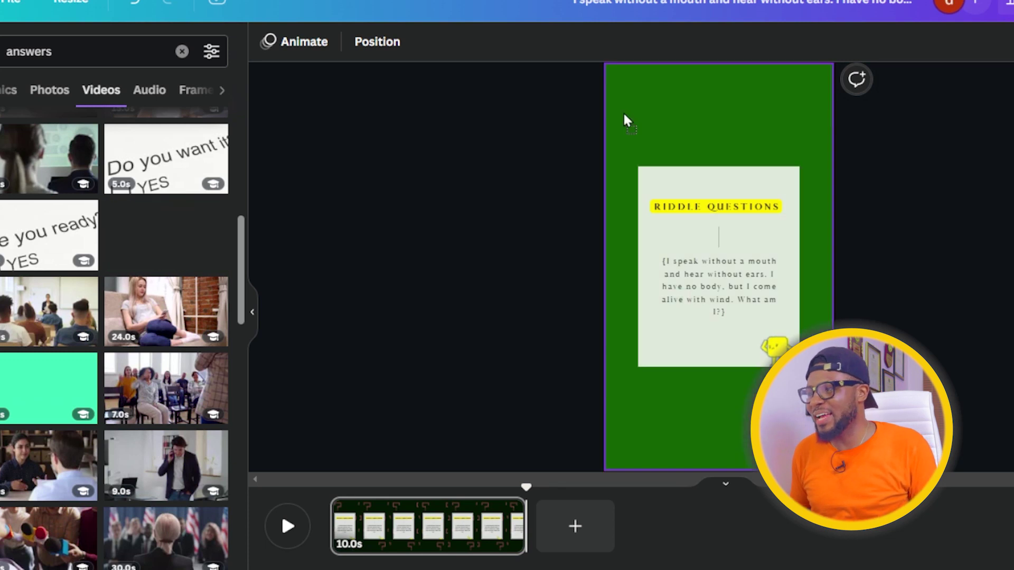
Enlarge and shift the background video within its crop so the ANSWERS lettering falls outside the page
{"action": "left_click", "coordinate": [696, 126]}
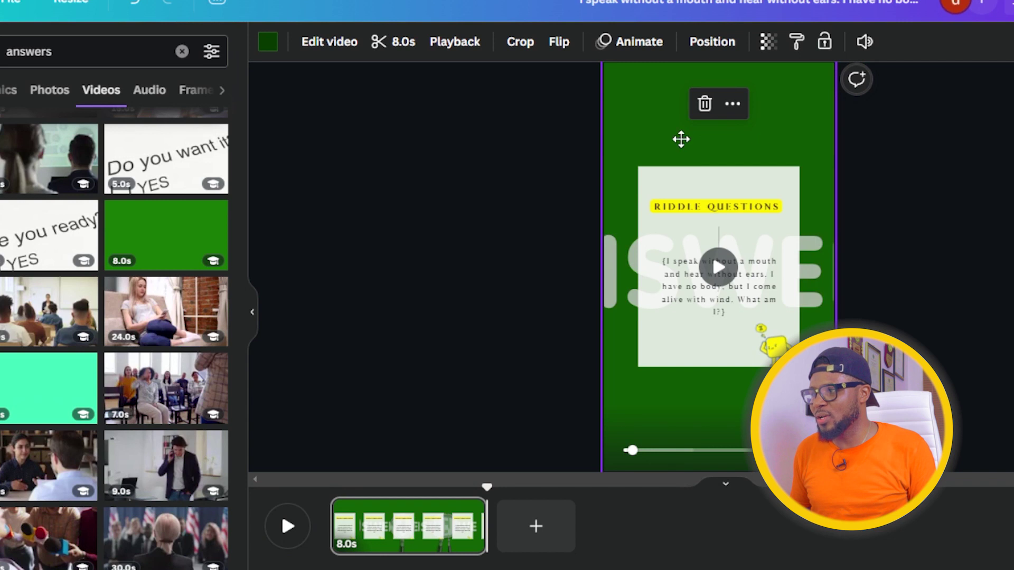
{"action": "double_click", "coordinate": [681, 139]}
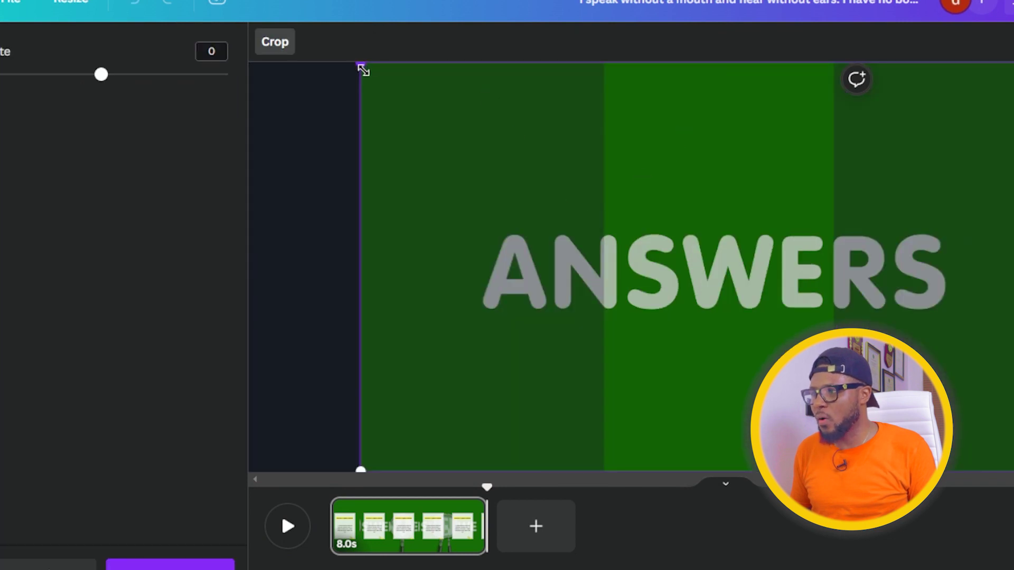
{"action": "left_click_drag", "start_coordinate": [364, 68], "coordinate": [272, 27]}
{"action": "left_click_drag", "start_coordinate": [975, 264], "coordinate": [505, 328]}
{"action": "key", "text": "Return"}
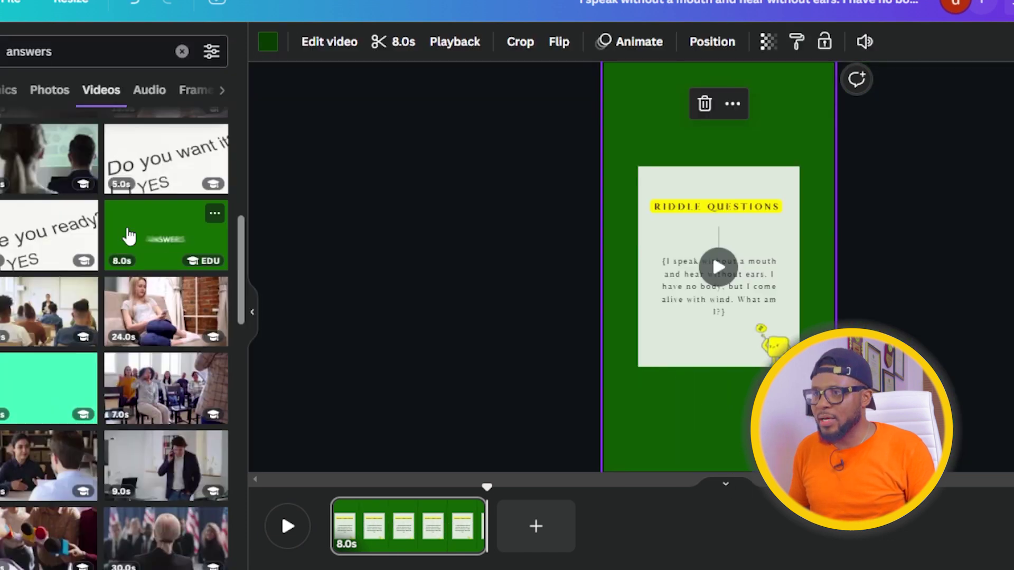
Add the green ANSWERS clip again as a separate element, placed directly above the card and resized to the card's width
{"action": "left_click", "coordinate": [130, 236]}
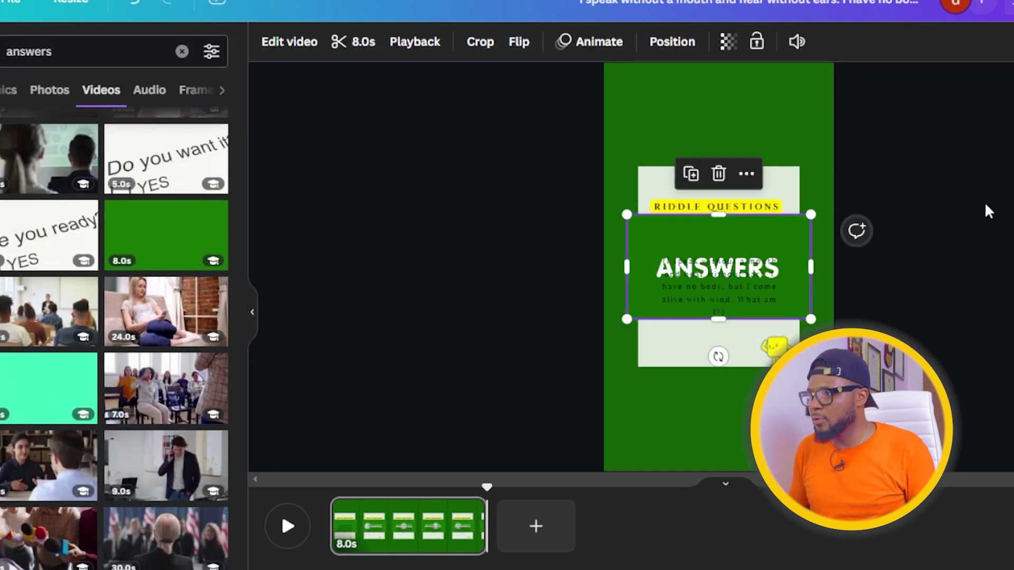
{"action": "left_click_drag", "start_coordinate": [726, 227], "coordinate": [715, 95]}
{"action": "left_click_drag", "start_coordinate": [617, 177], "coordinate": [638, 173]}
{"action": "left_click_drag", "start_coordinate": [807, 173], "coordinate": [799, 168]}
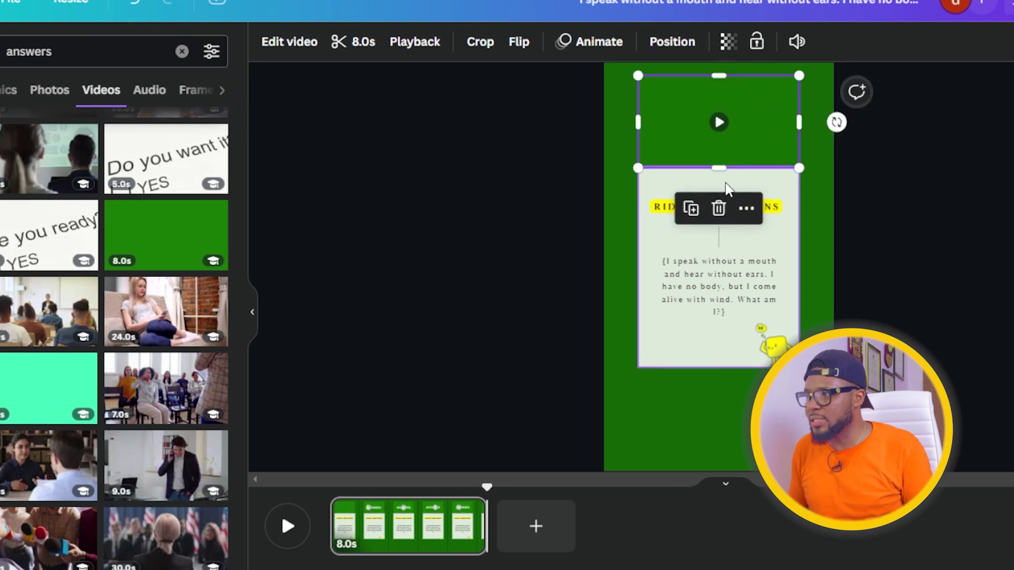
Set the transparency of the ANSWERS clip above the card to 56
{"action": "left_click", "coordinate": [728, 41]}
{"action": "left_click_drag", "start_coordinate": [729, 105], "coordinate": [661, 108]}
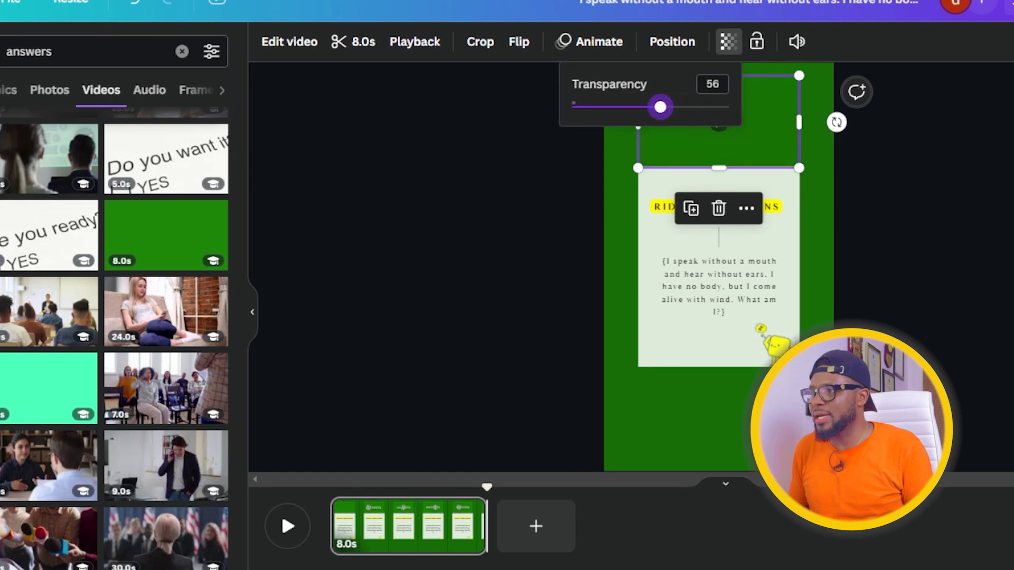
{"action": "key", "text": "Escape"}
{"action": "left_click", "coordinate": [766, 244]}
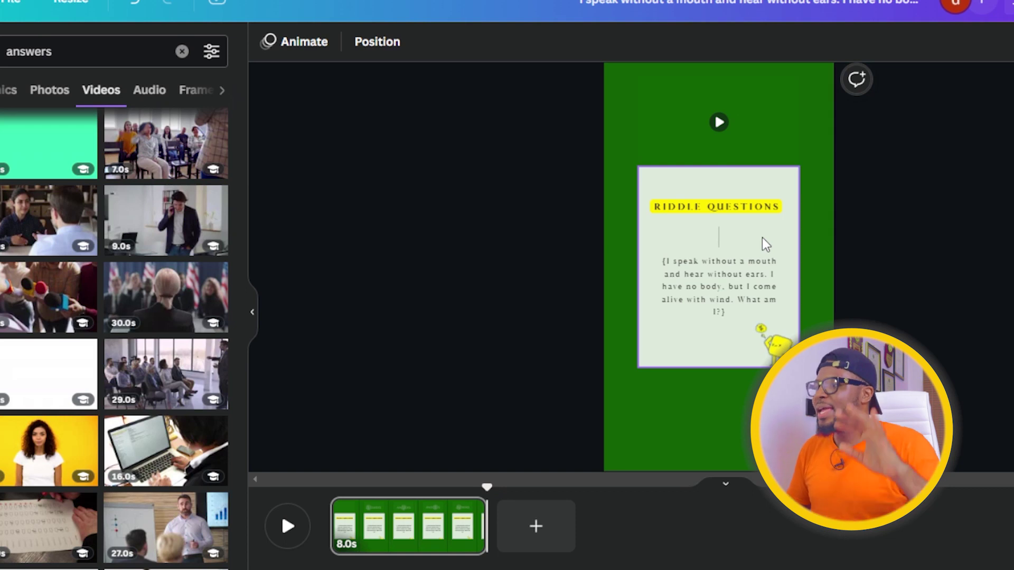
Change the "RIDDLE QUESTIONS" heading's background effect to the document's dark green and its text color to white
{"action": "left_click", "coordinate": [714, 208]}
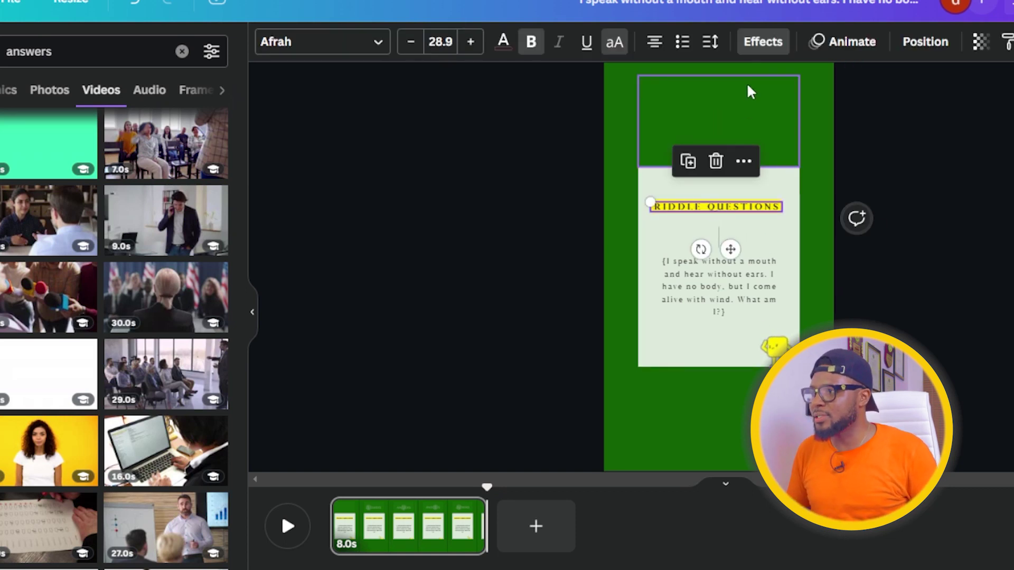
{"action": "left_click", "coordinate": [763, 42]}
{"action": "scroll", "coordinate": [150, 385], "scroll_direction": "down", "scroll_amount": 5}
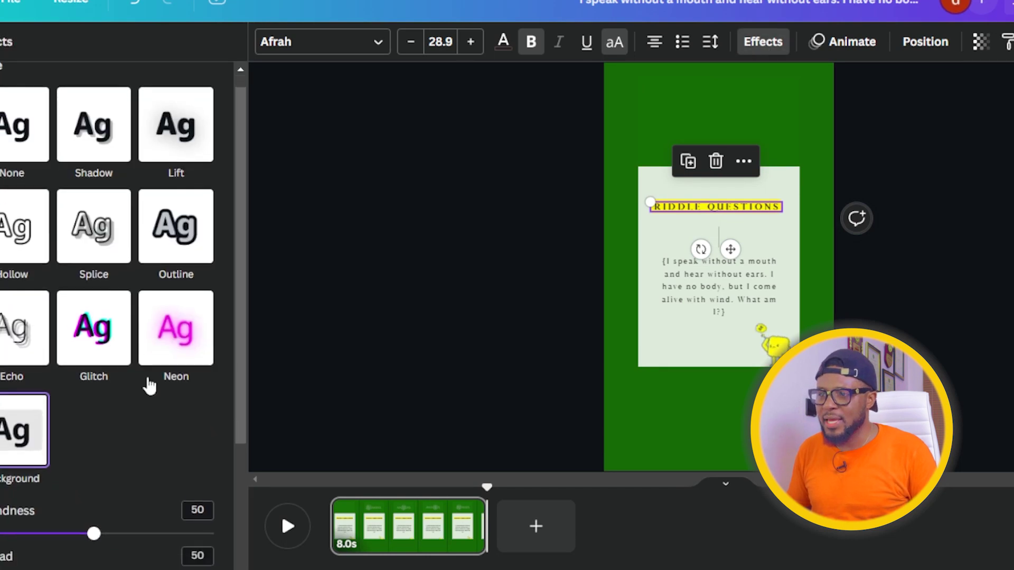
{"action": "left_click", "coordinate": [203, 435]}
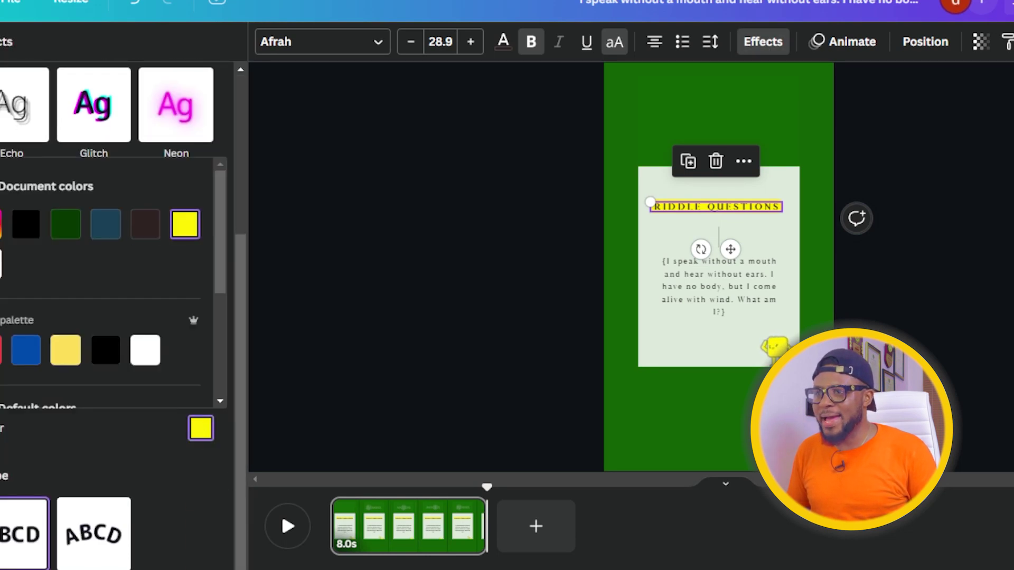
{"action": "left_click", "coordinate": [59, 228]}
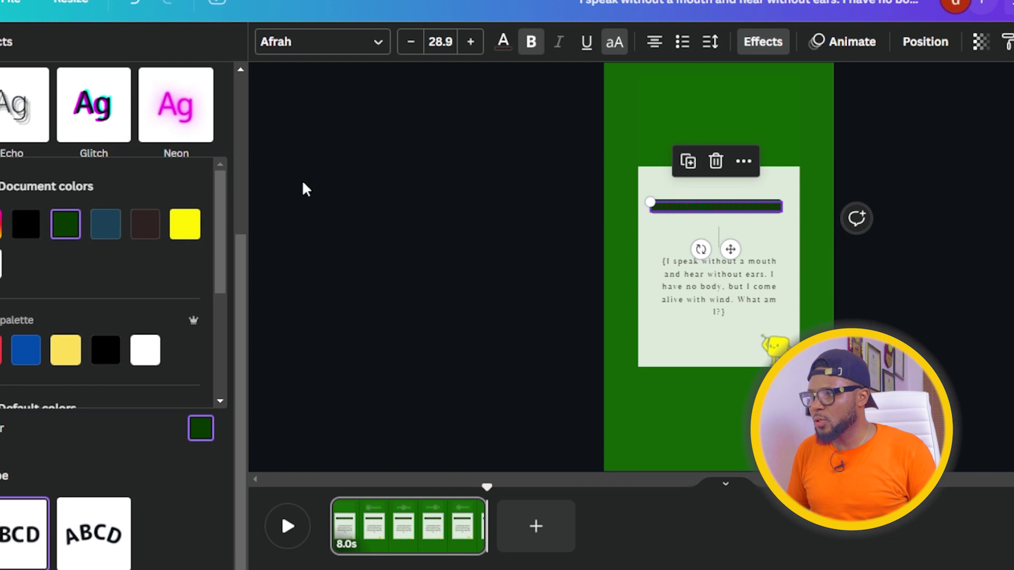
{"action": "left_click", "coordinate": [505, 44]}
{"action": "left_click", "coordinate": [4, 177]}
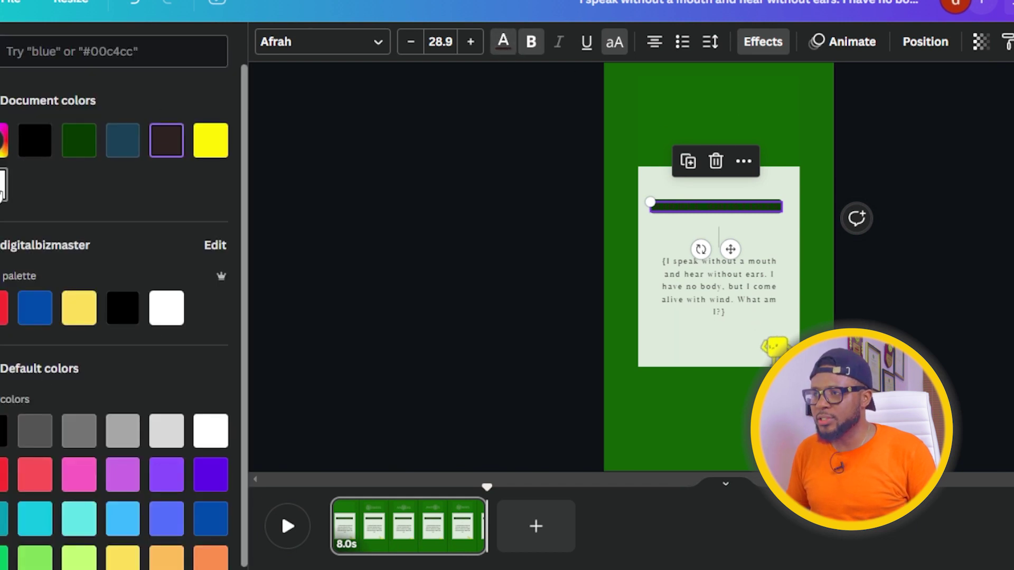
Change the "RIDDLE QUESTIONS" heading's background effect to the green sampled from the page background with the eyedropper
{"action": "left_click", "coordinate": [402, 199]}
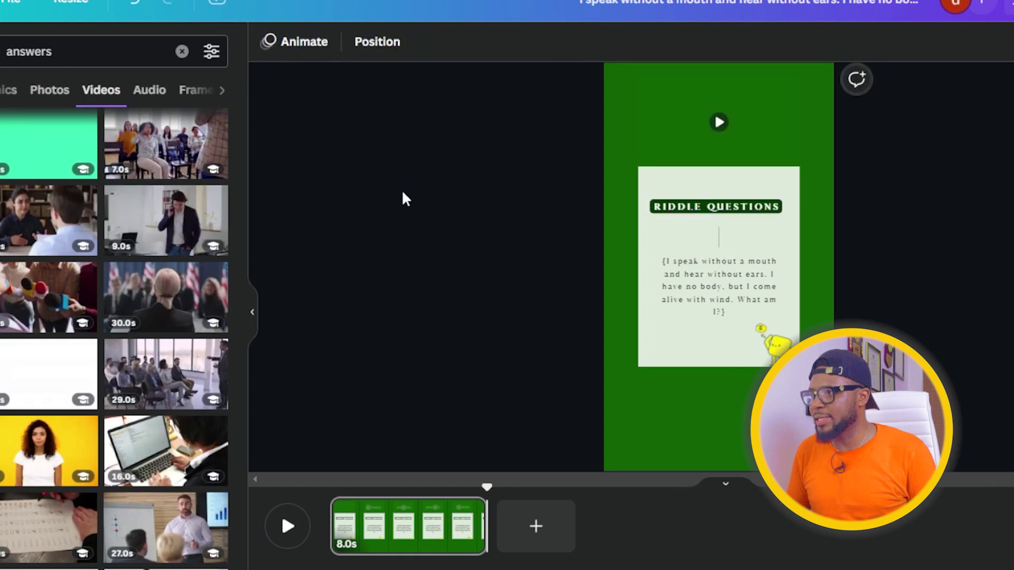
{"action": "left_click", "coordinate": [708, 207]}
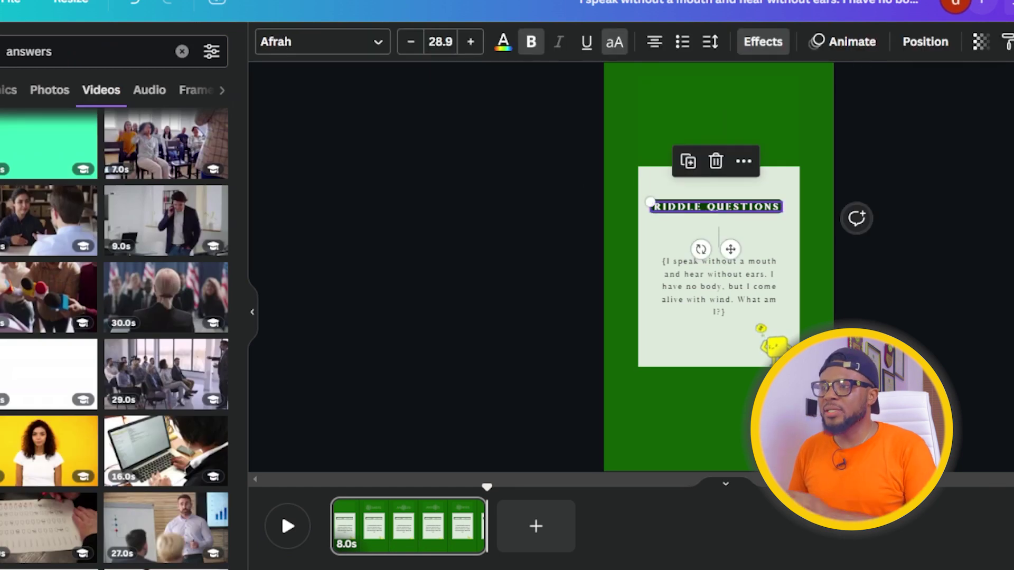
{"action": "left_click", "coordinate": [778, 53]}
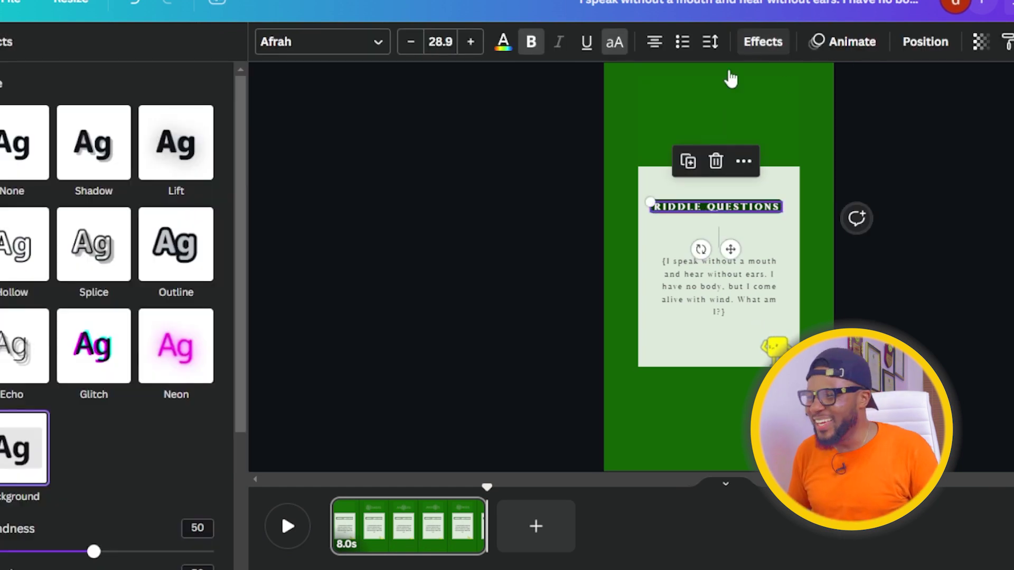
{"action": "scroll", "coordinate": [159, 496], "scroll_direction": "down", "scroll_amount": 4}
{"action": "left_click", "coordinate": [206, 434]}
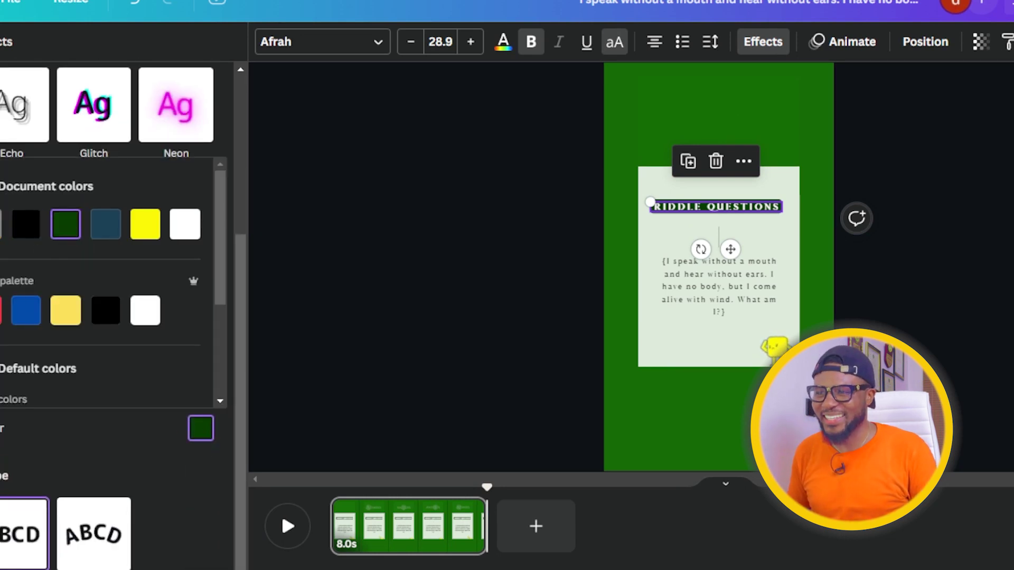
{"action": "left_click", "coordinate": [2, 224]}
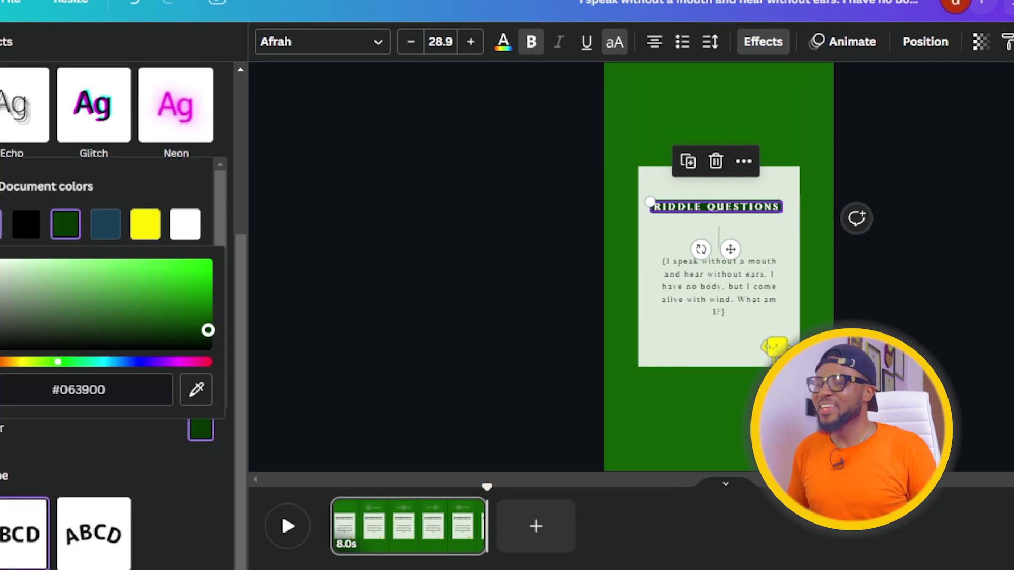
{"action": "left_click", "coordinate": [197, 394]}
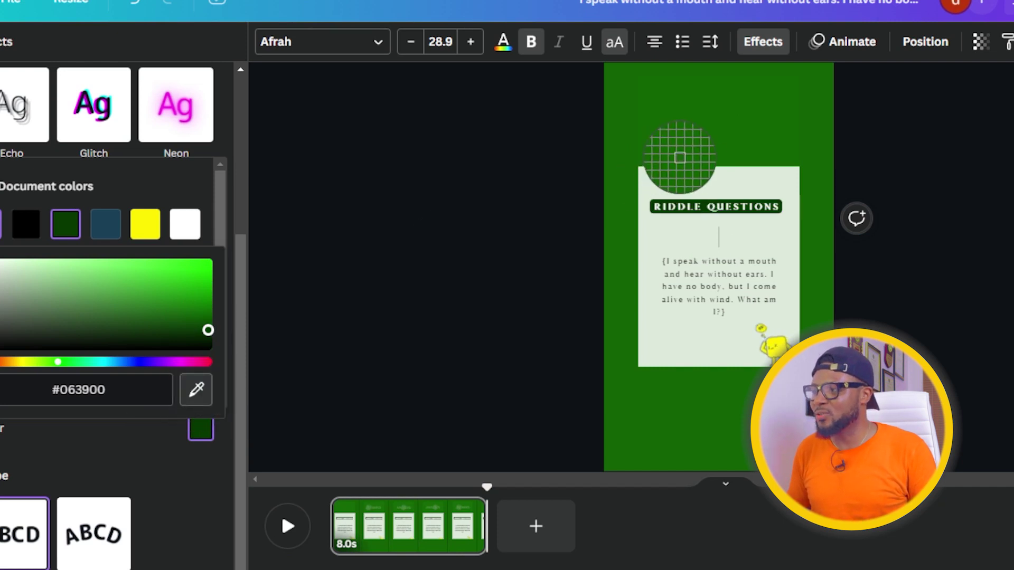
{"action": "left_click", "coordinate": [616, 152]}
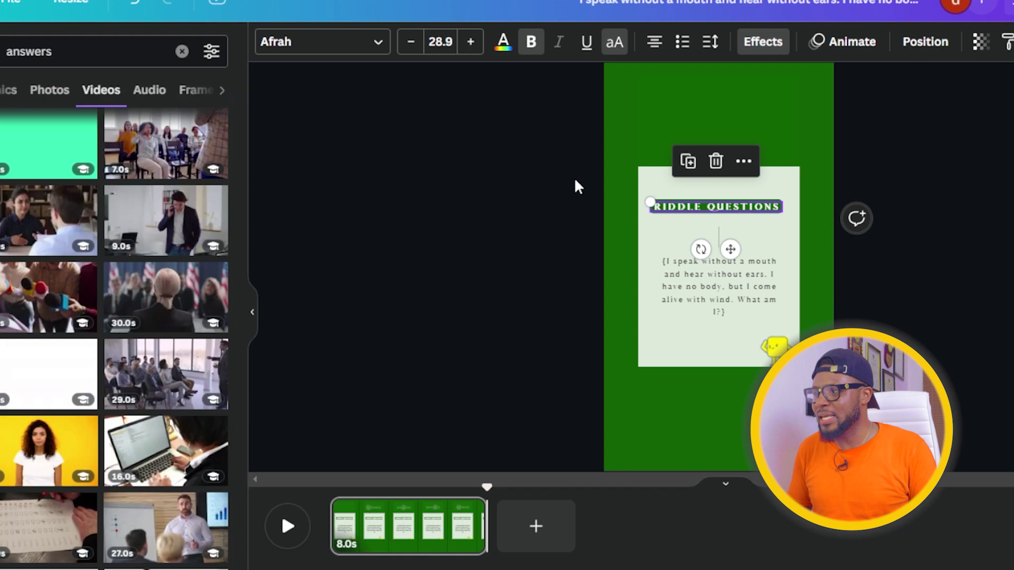
{"action": "left_click", "coordinate": [555, 205]}
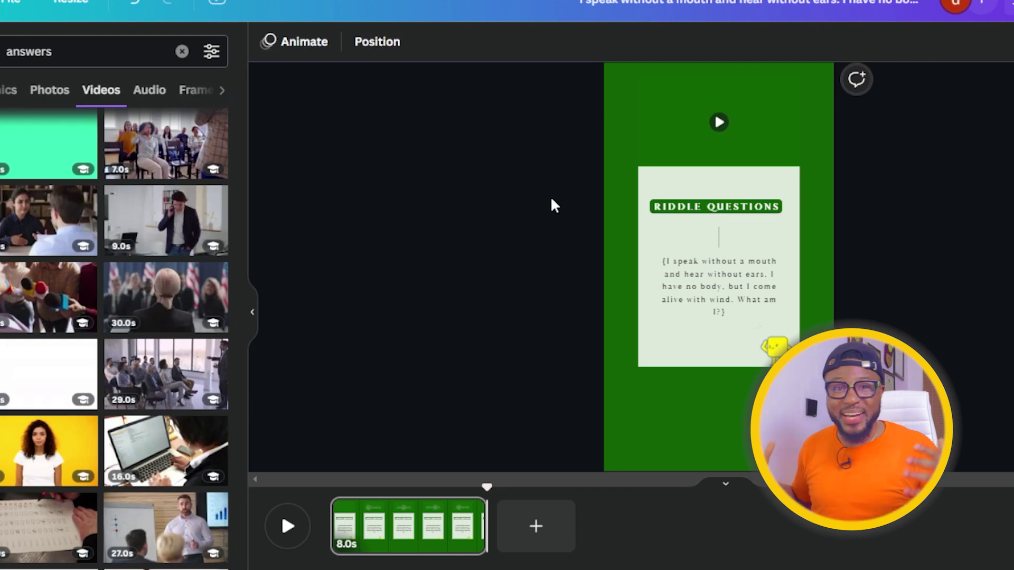
Replace the yellow character on the card with a pink figure graphic from the "answers" graphics results, placed at the card's lower-left corner
{"action": "left_click", "coordinate": [776, 350]}
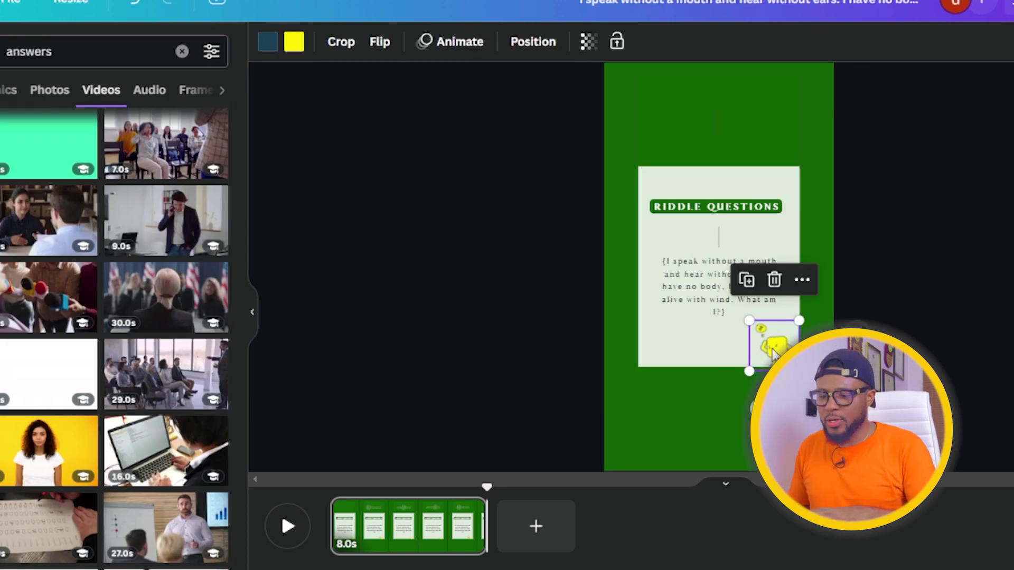
{"action": "key", "text": "Delete"}
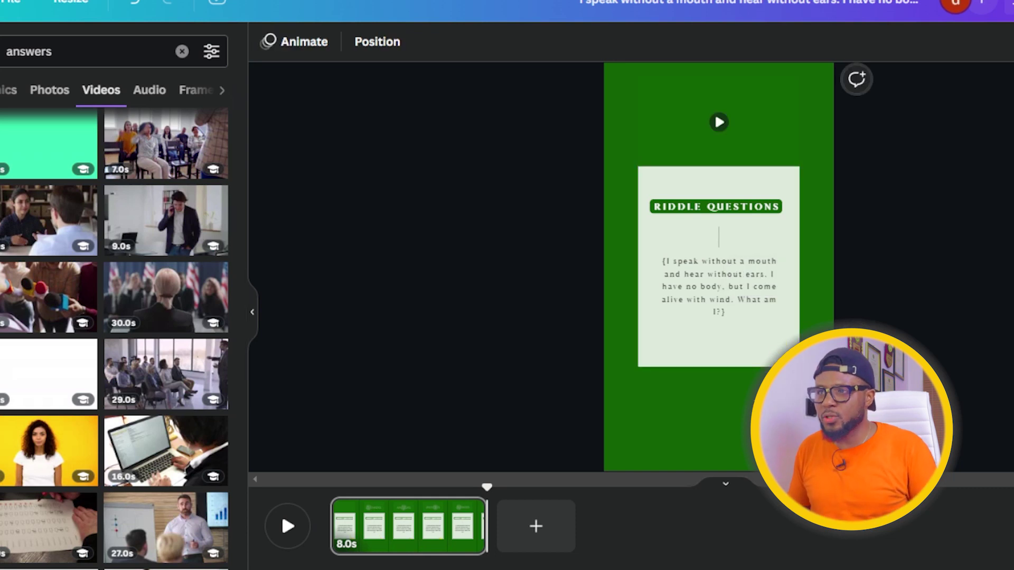
{"action": "left_click", "coordinate": [117, 44]}
{"action": "key", "text": "Escape"}
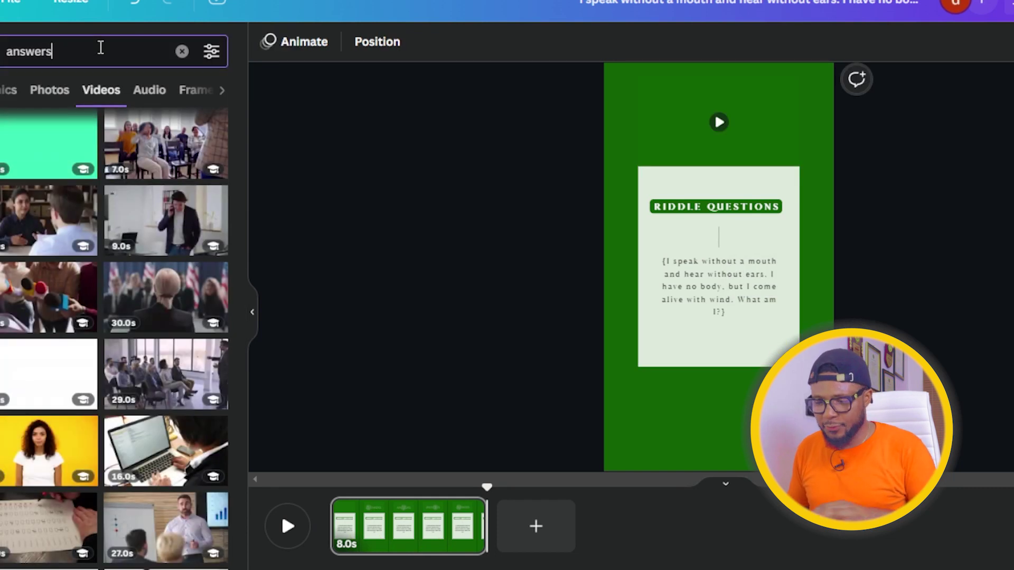
{"action": "left_click", "coordinate": [9, 93]}
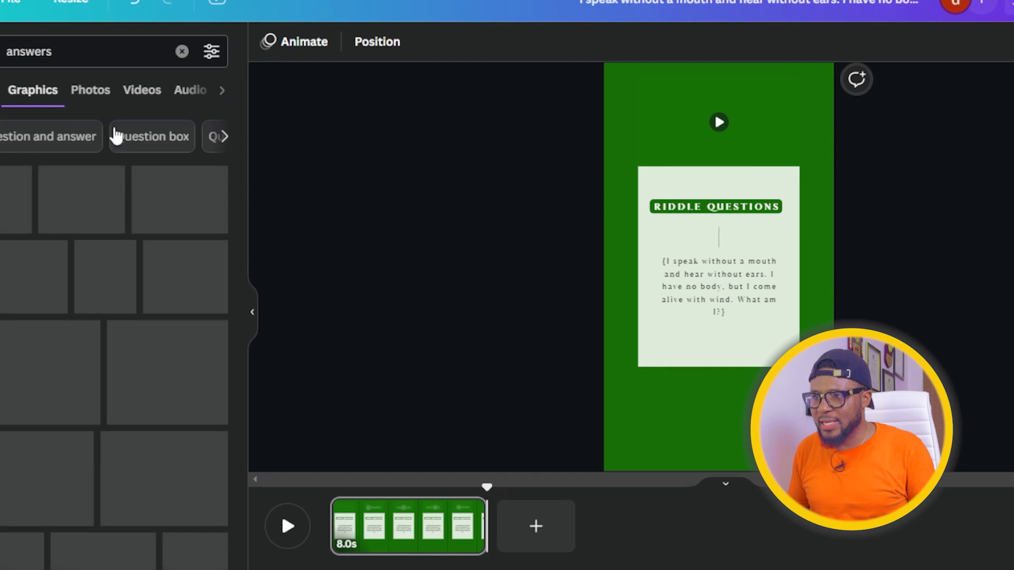
{"action": "scroll", "coordinate": [186, 216], "scroll_direction": "down", "scroll_amount": 9}
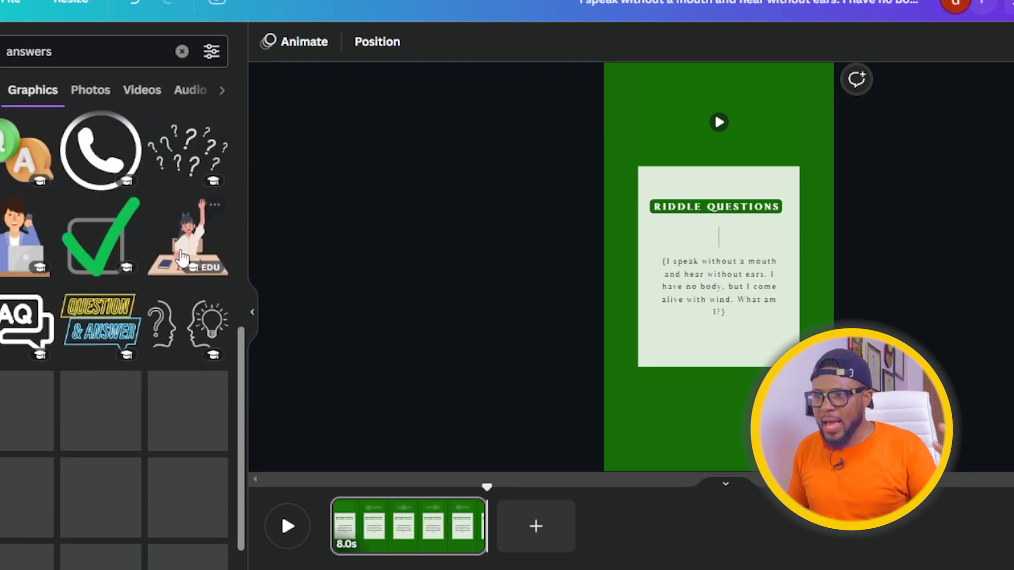
{"action": "scroll", "coordinate": [86, 306], "scroll_direction": "down", "scroll_amount": 5}
{"action": "left_click_drag", "start_coordinate": [21, 240], "coordinate": [649, 341]}
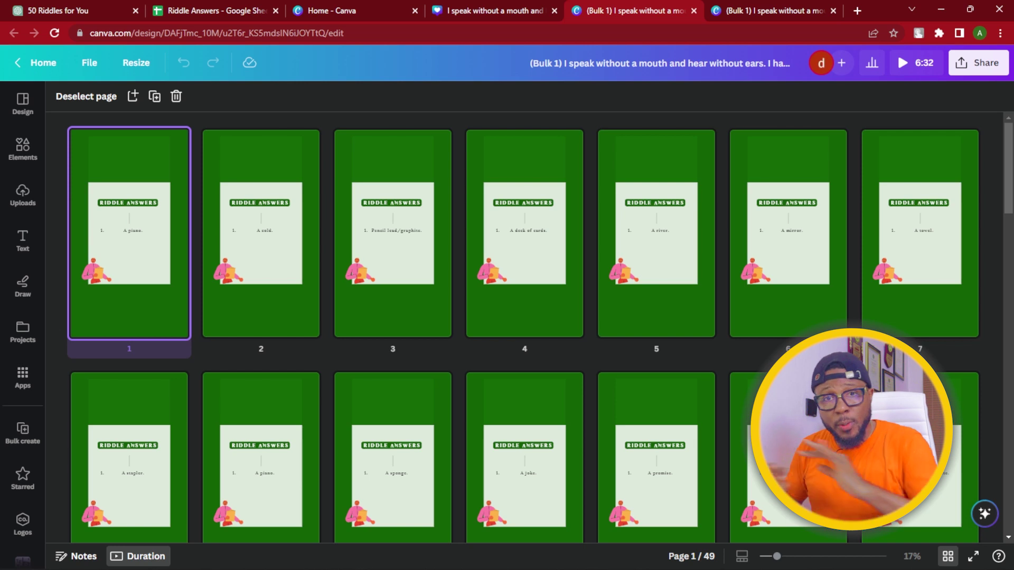
Open the download settings for the bulk-created answers design and set the MP4 video quality to 1080p (HD)
{"action": "left_click", "coordinate": [986, 70]}
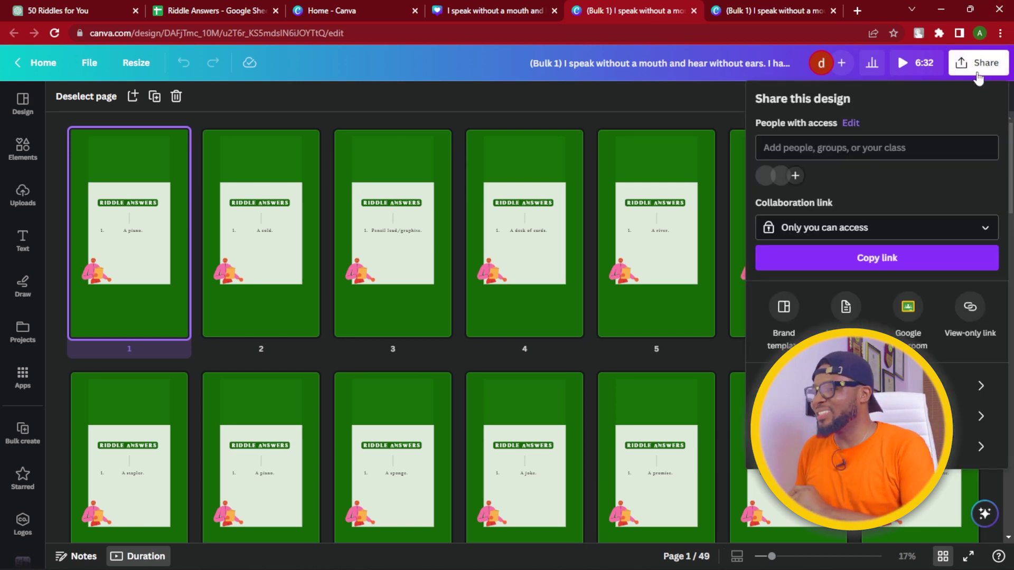
{"action": "left_click", "coordinate": [977, 386]}
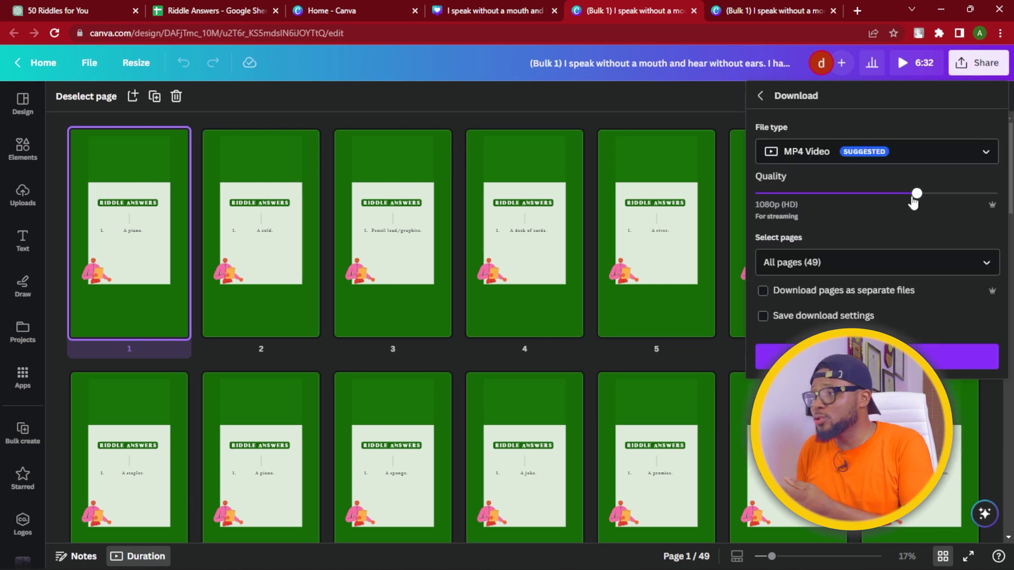
{"action": "left_click_drag", "start_coordinate": [920, 197], "coordinate": [965, 193]}
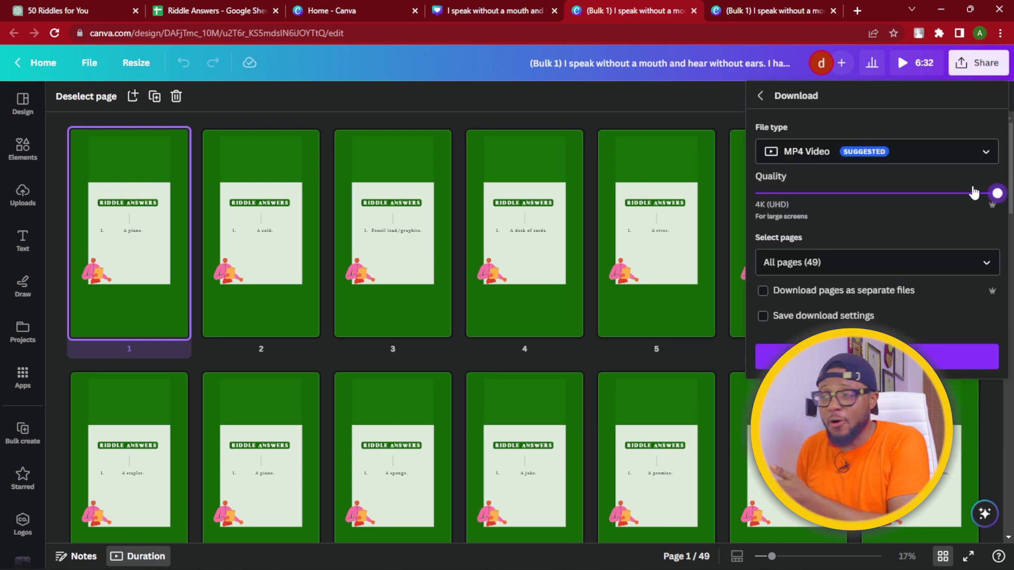
{"action": "left_click", "coordinate": [935, 190]}
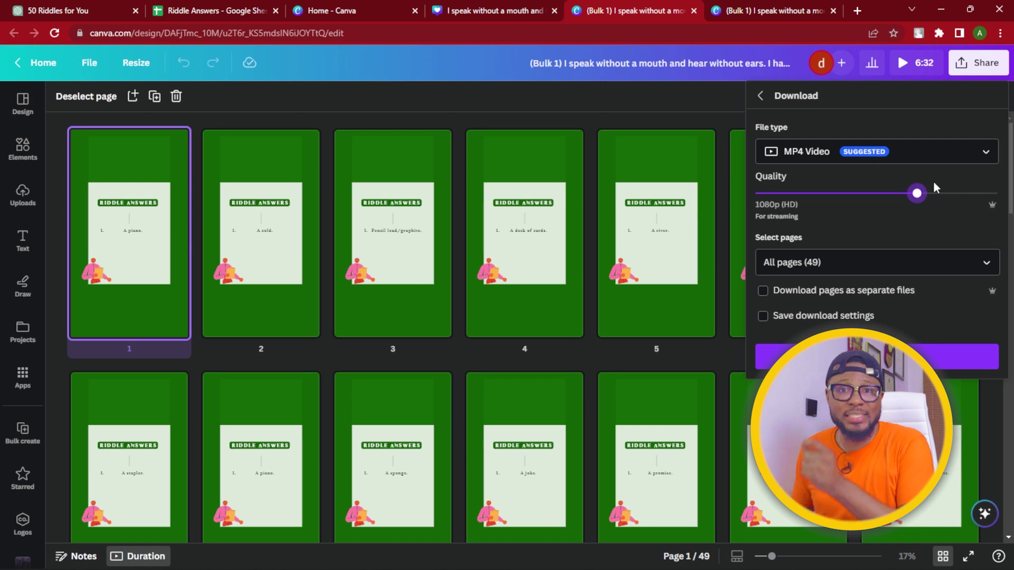
{"action": "left_click", "coordinate": [873, 201]}
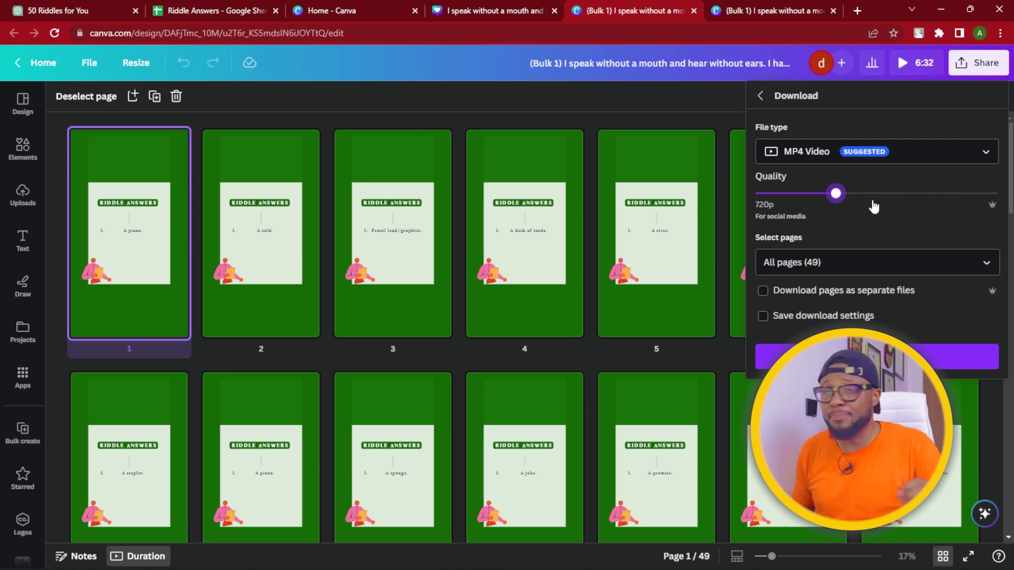
{"action": "left_click", "coordinate": [886, 199]}
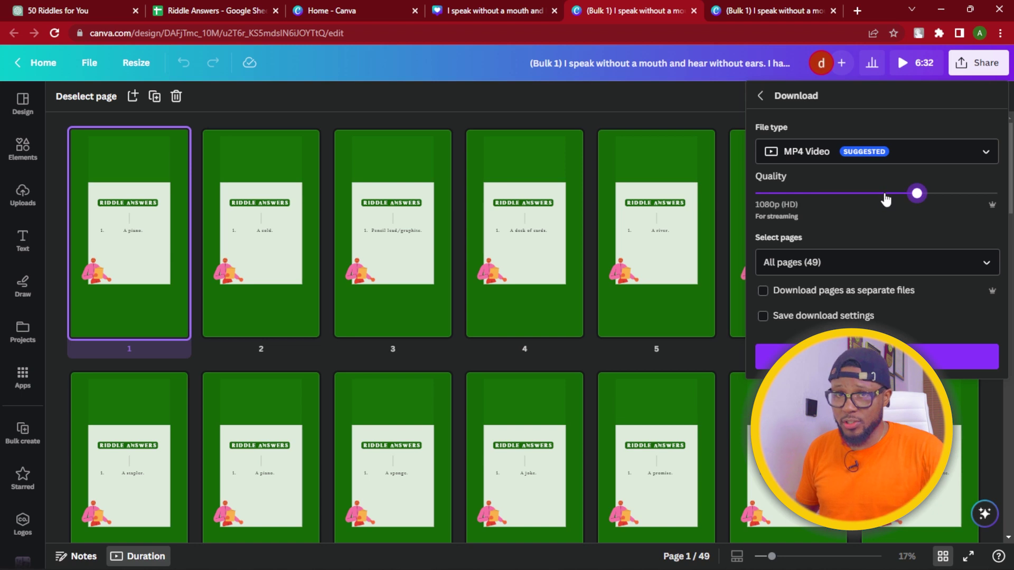
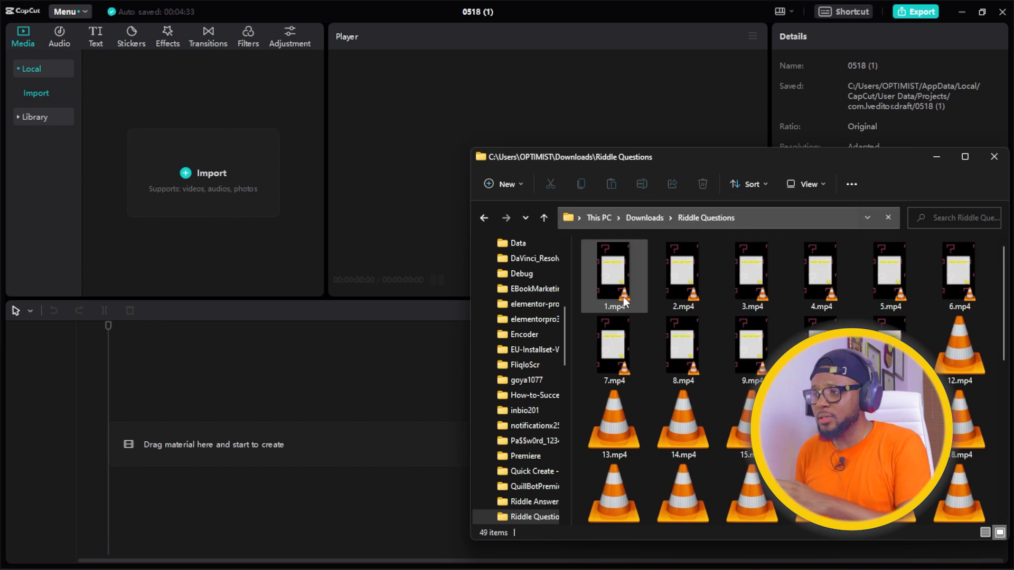
In CapCut, add 1.mp4 from the Riddle Questions folder to the timeline and place 1.mp4 from the Riddle Answers folder directly after it
{"action": "left_click", "coordinate": [617, 280]}
{"action": "left_click_drag", "start_coordinate": [617, 280], "coordinate": [146, 454]}
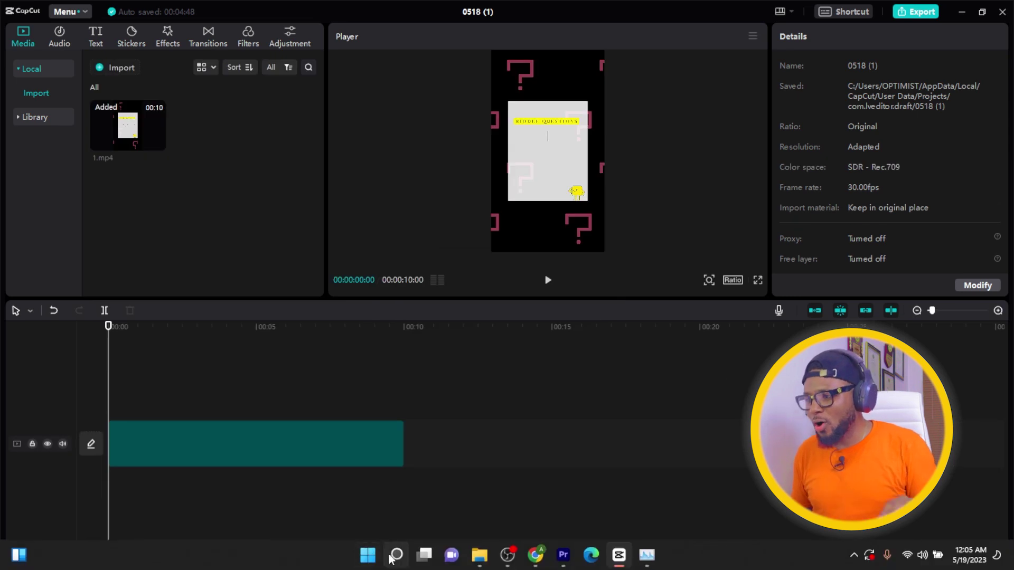
{"action": "left_click", "coordinate": [480, 554]}
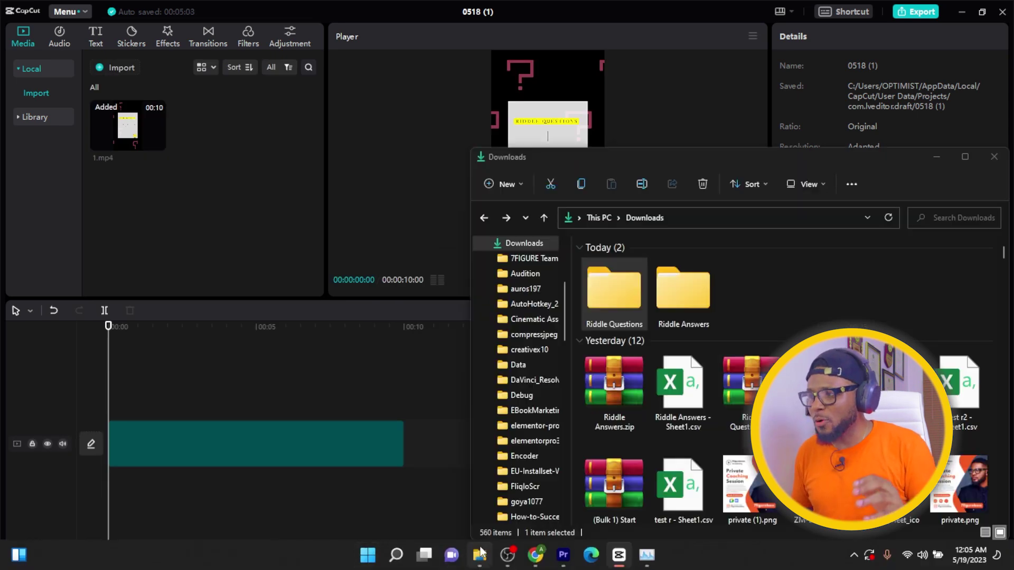
{"action": "double_click", "coordinate": [708, 288]}
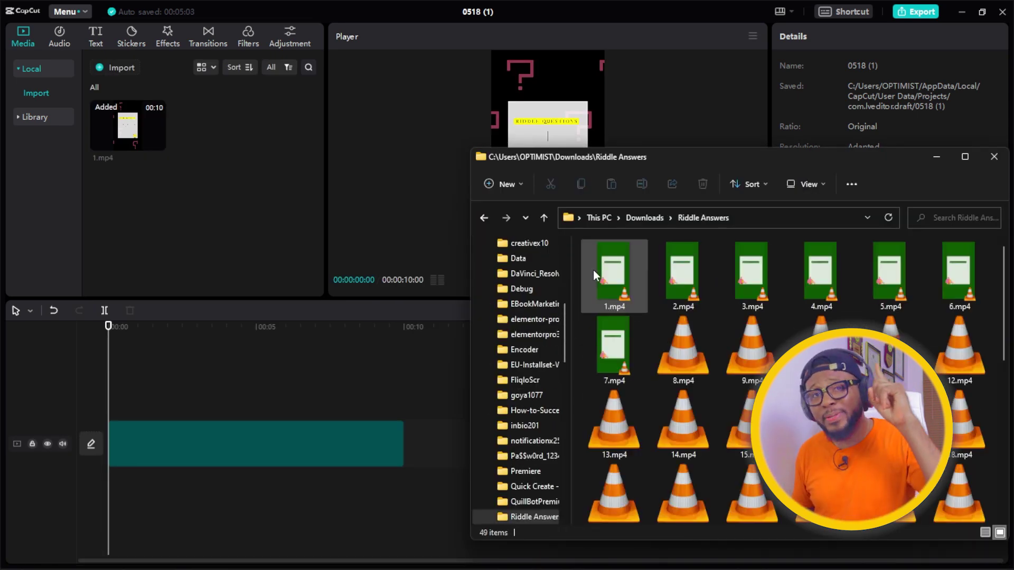
{"action": "left_click_drag", "start_coordinate": [610, 266], "coordinate": [417, 423]}
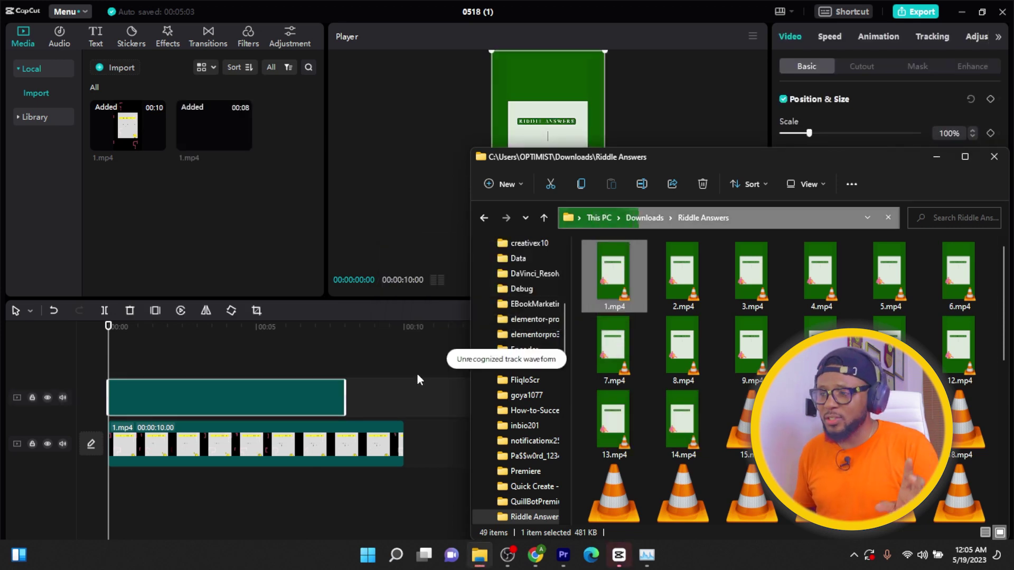
{"action": "left_click", "coordinate": [416, 373]}
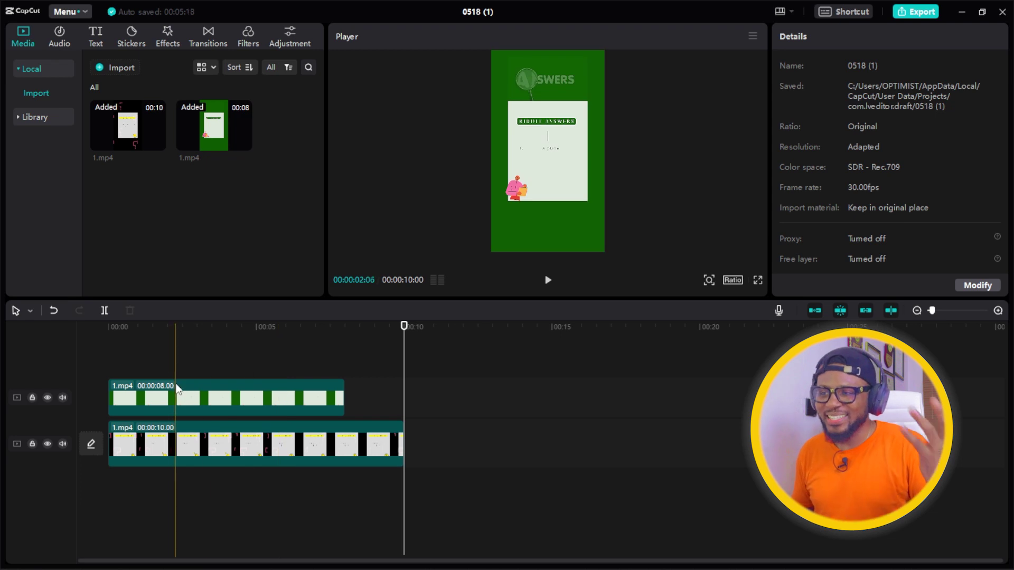
{"action": "left_click_drag", "start_coordinate": [177, 387], "coordinate": [475, 436]}
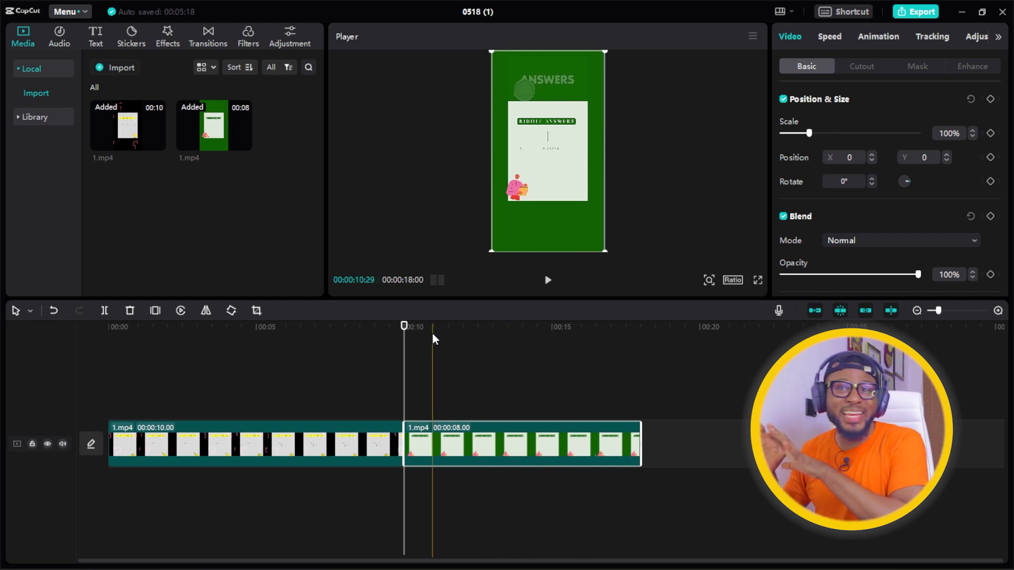
Play the question clip from near the start and trim its end to a duration of about 00:00:05:21
{"action": "left_click", "coordinate": [129, 338]}
{"action": "key", "text": "space"}
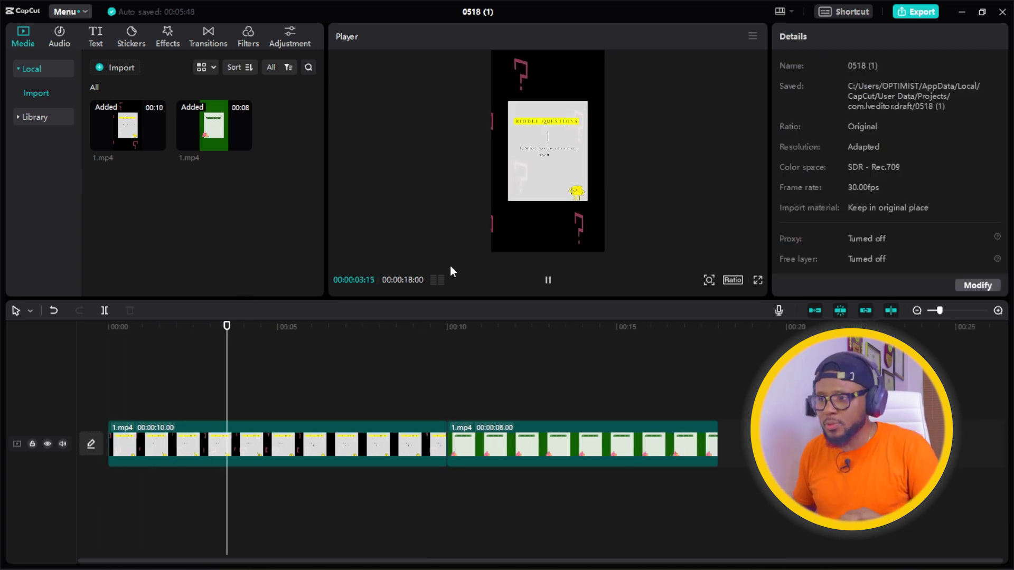
{"action": "key", "text": "space"}
{"action": "left_click", "coordinate": [309, 444]}
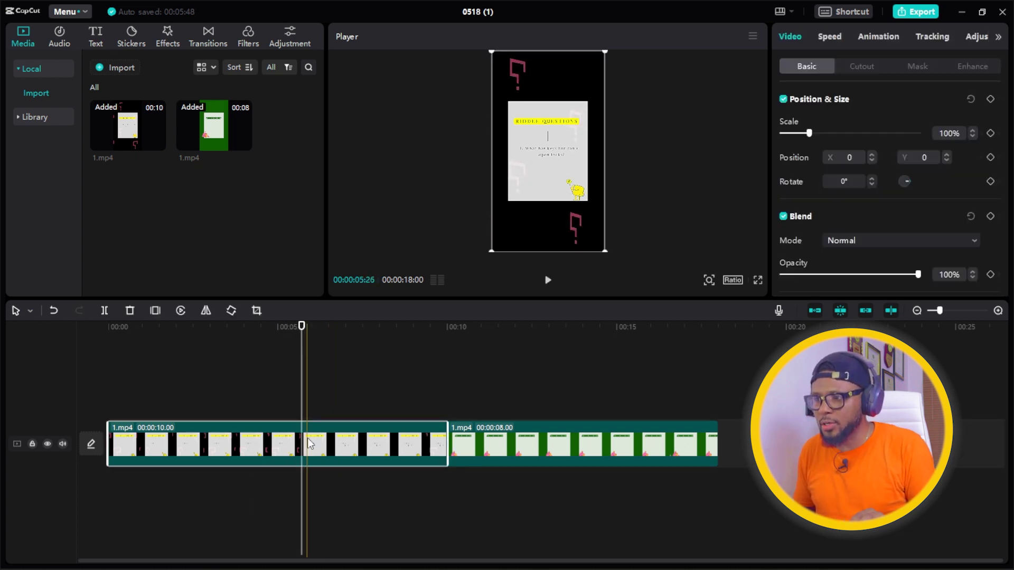
{"action": "left_click_drag", "start_coordinate": [427, 437], "coordinate": [301, 437]}
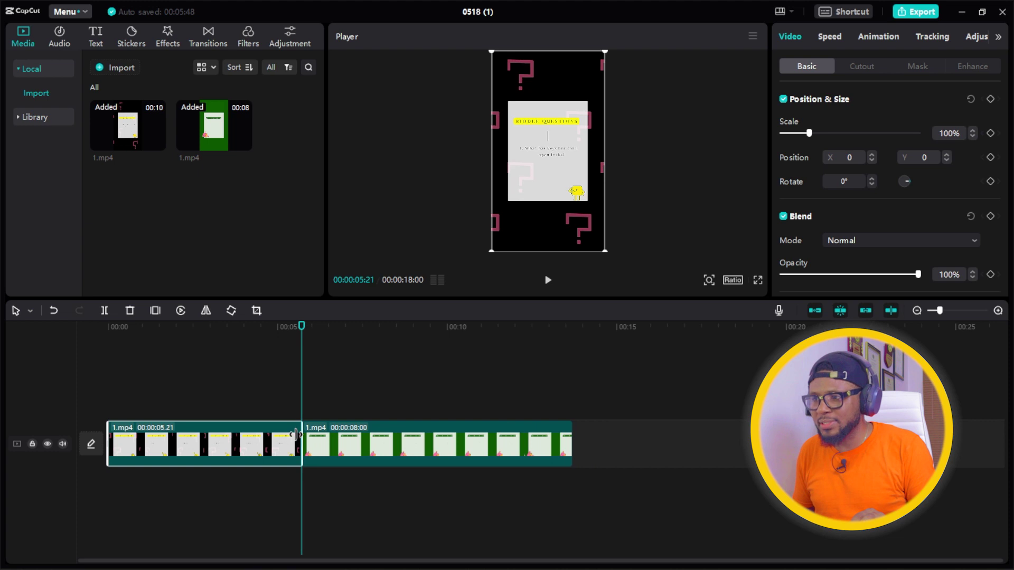
Play across the cut into the answer clip and trim the answer clip's end to a duration of about 00:00:02:19
{"action": "left_click", "coordinate": [275, 327]}
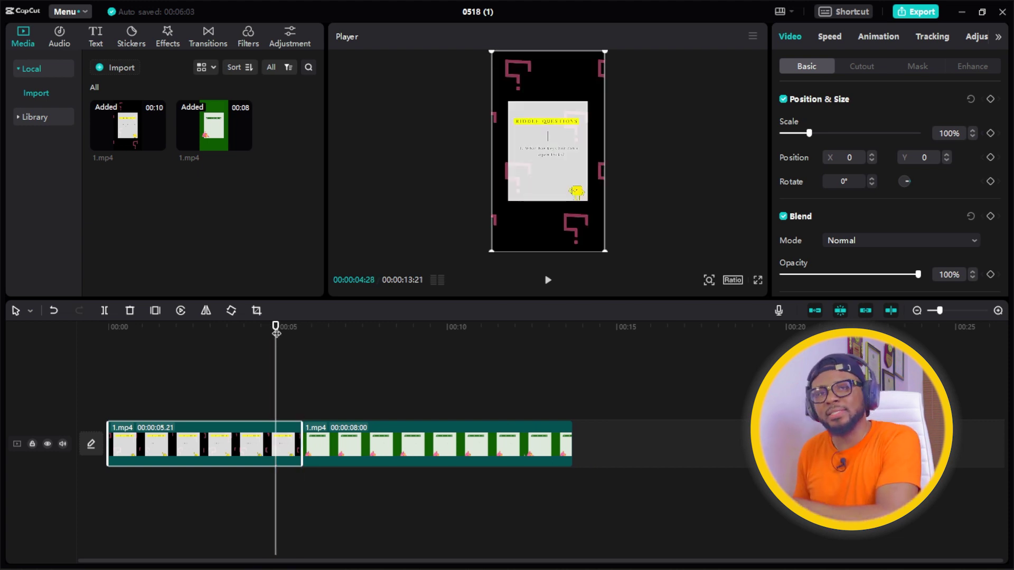
{"action": "left_click", "coordinate": [283, 326]}
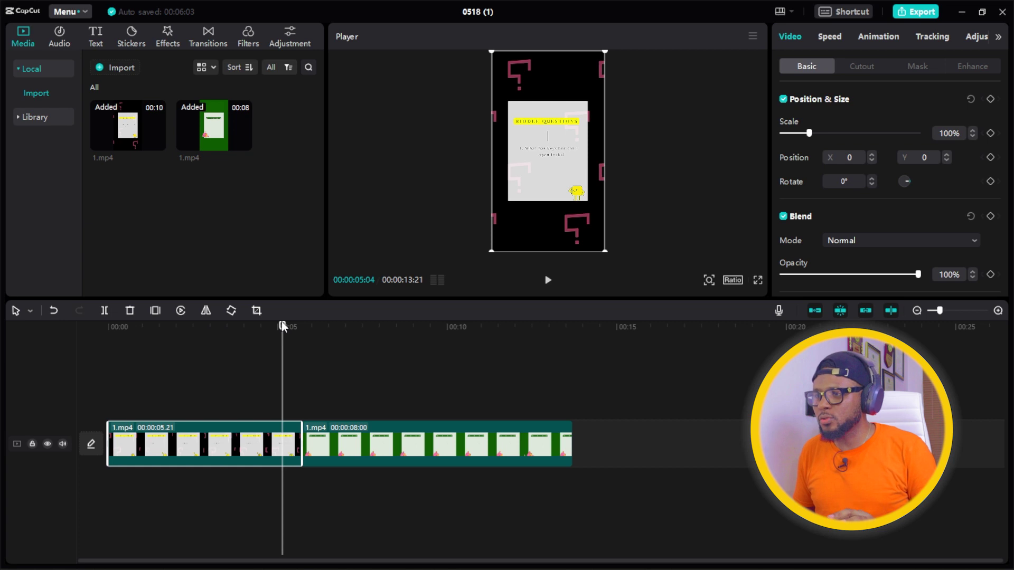
{"action": "left_click", "coordinate": [548, 280]}
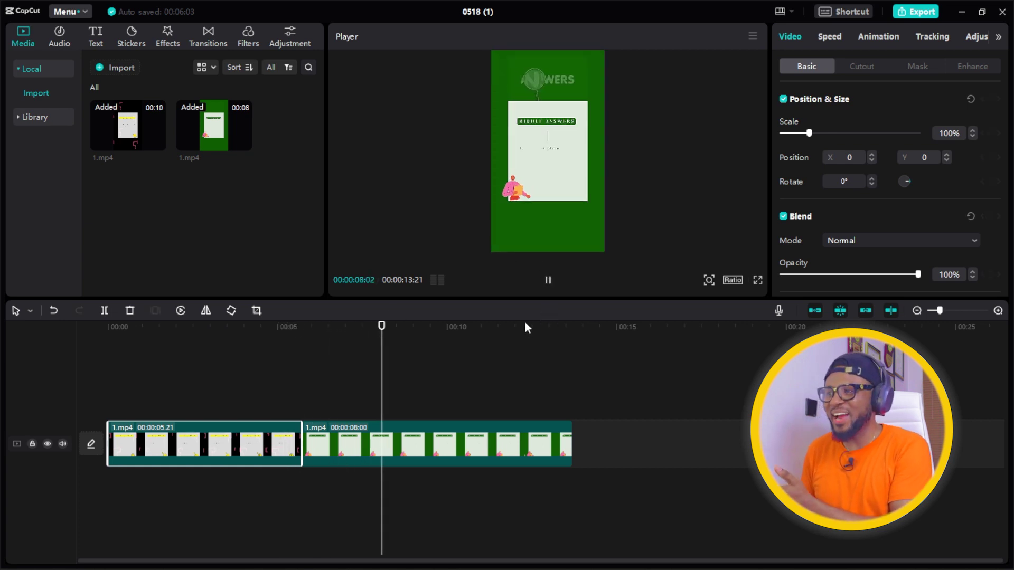
{"action": "left_click", "coordinate": [438, 429]}
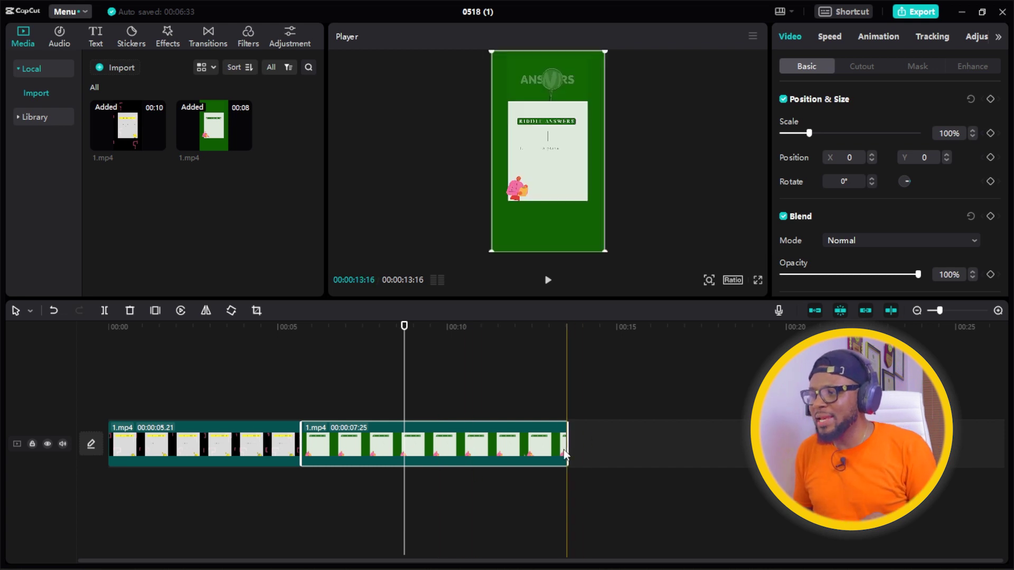
{"action": "left_click_drag", "start_coordinate": [568, 444], "coordinate": [392, 454]}
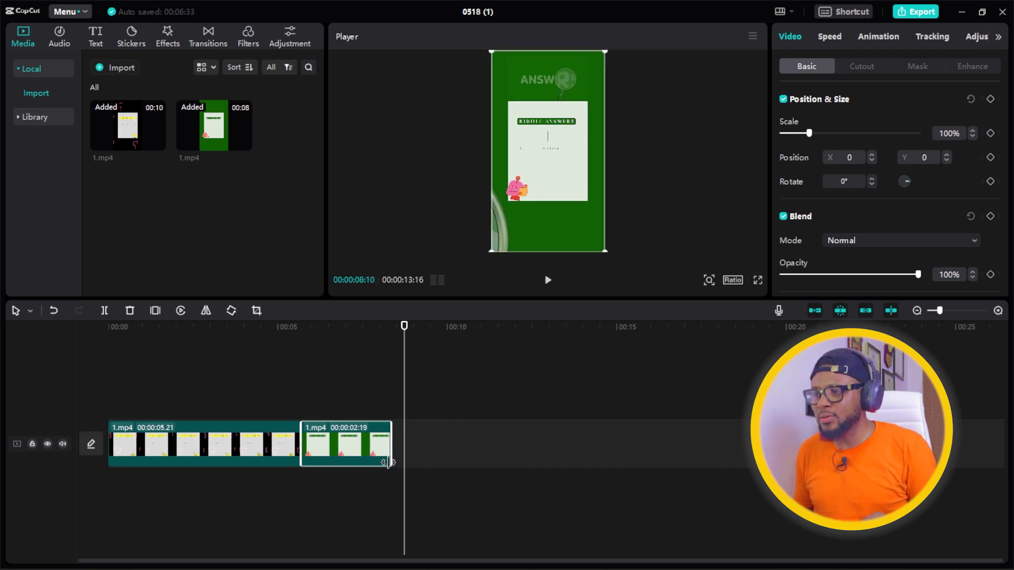
Play across the cut and trim the answer clip's end so the sequence finishes at 00:00:06:16
{"action": "left_click", "coordinate": [283, 341]}
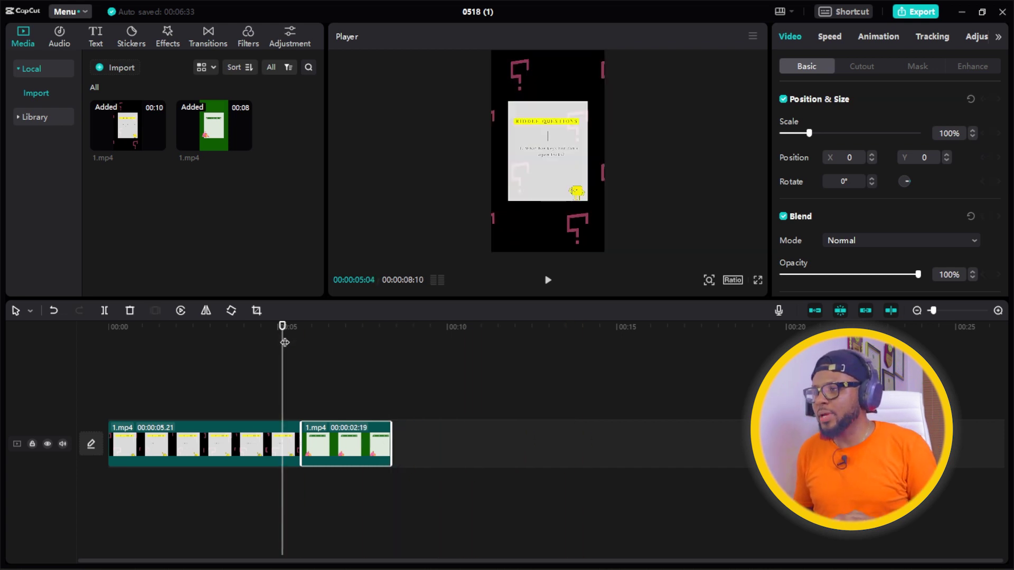
{"action": "key", "text": "space"}
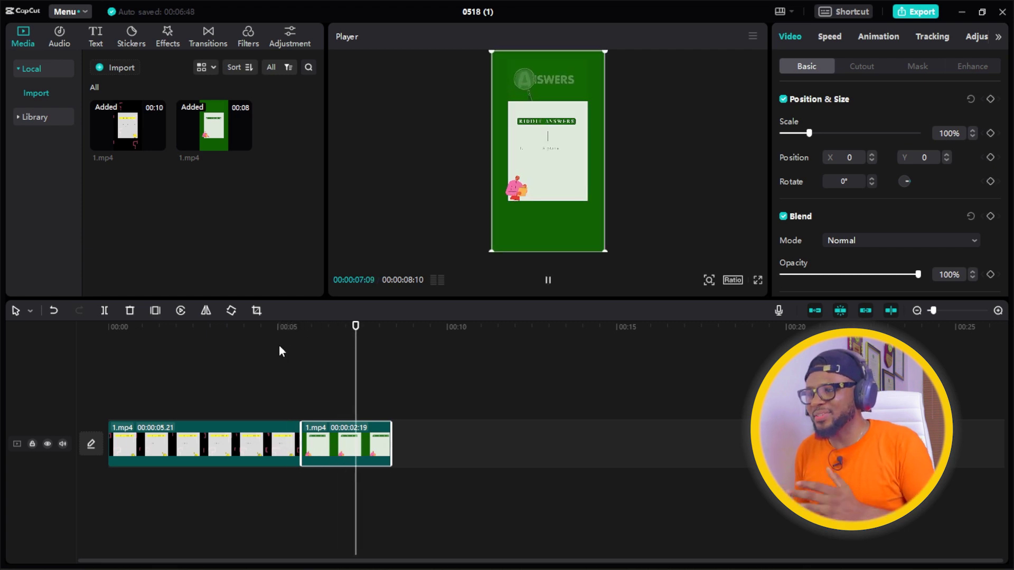
{"action": "left_click", "coordinate": [327, 328]}
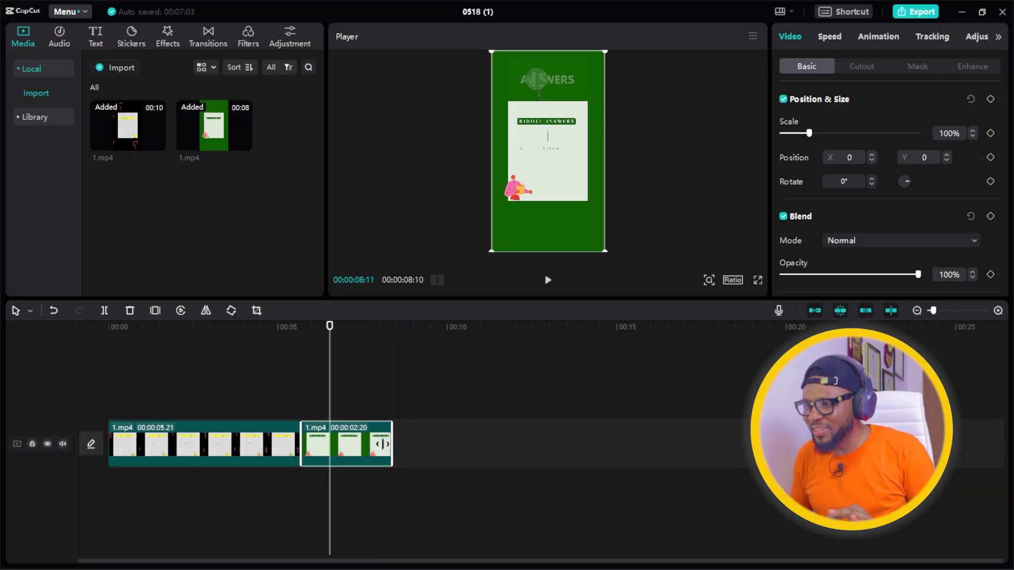
{"action": "left_click_drag", "start_coordinate": [382, 444], "coordinate": [330, 443]}
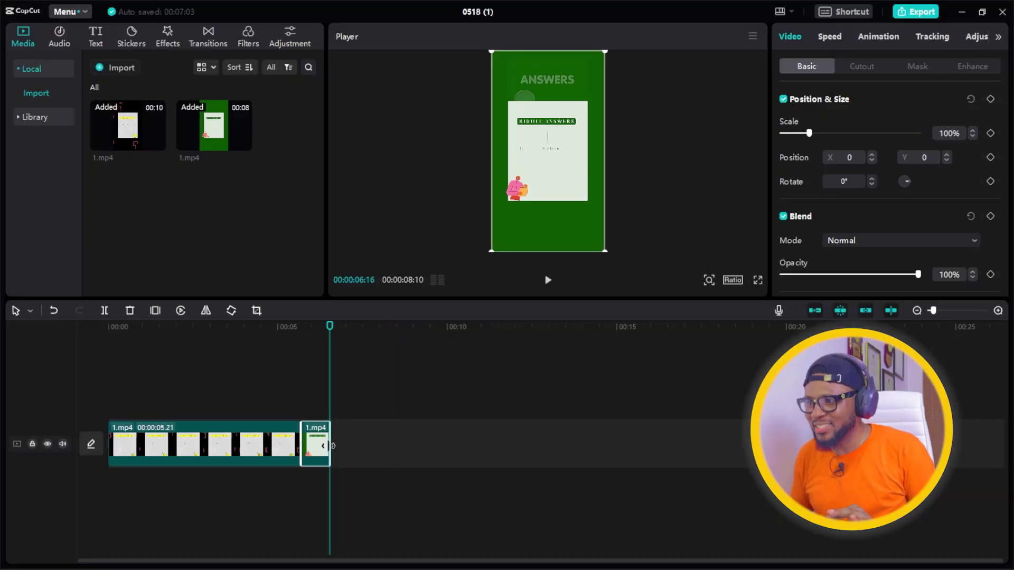
{"action": "left_click", "coordinate": [287, 324]}
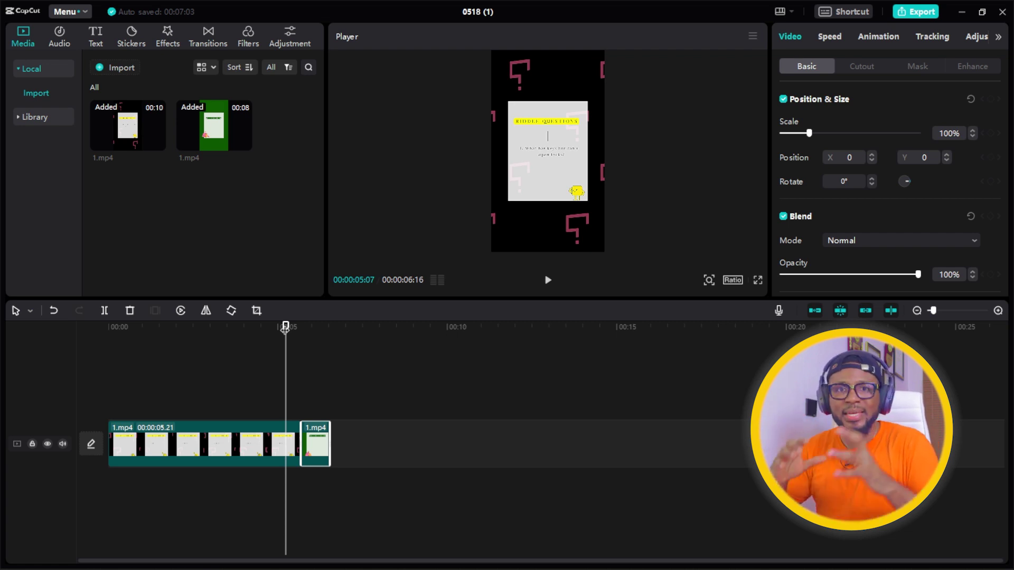
{"action": "key", "text": "space"}
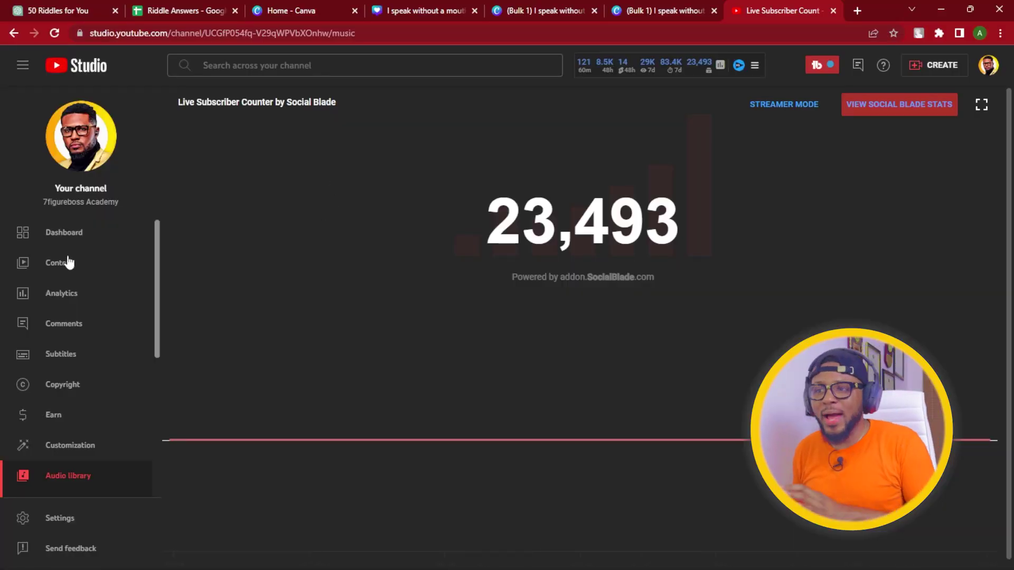
In YouTube Studio's audio library, filter tracks by "suspense" and Attribution not required, and download Depth Fuse
{"action": "left_click", "coordinate": [67, 477]}
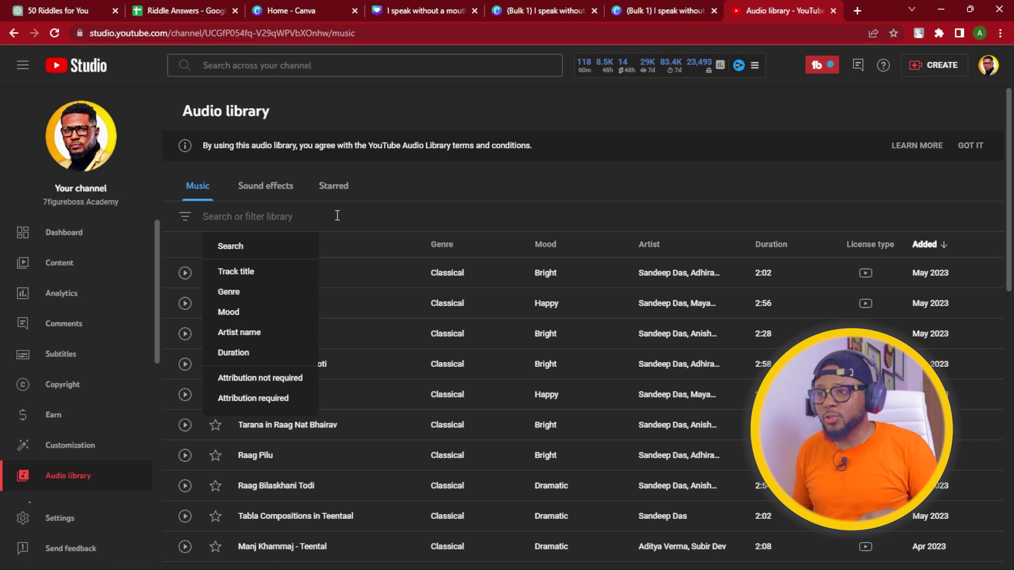
{"action": "type", "text": "suspense"}
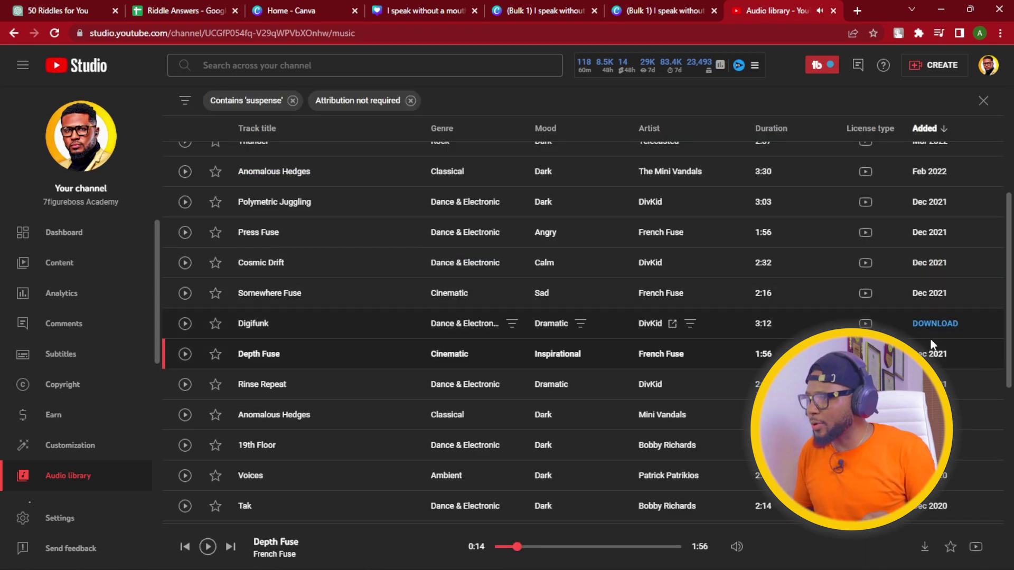
{"action": "left_click", "coordinate": [938, 355]}
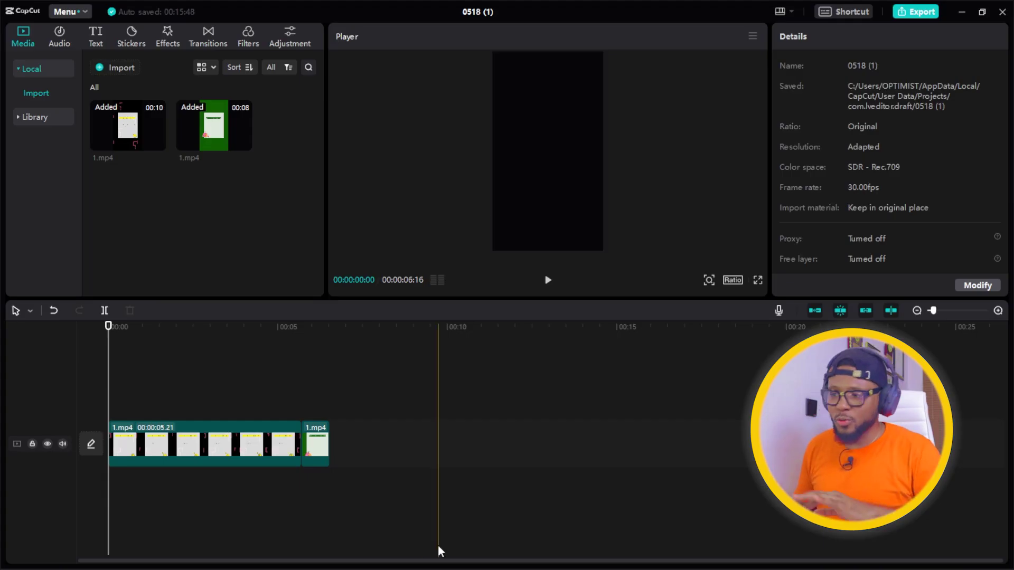
In CapCut, place Depth Fuse - French Fuse.mp3 from the Downloads folder beneath the clips from the start and end it with the video
{"action": "left_click", "coordinate": [479, 555]}
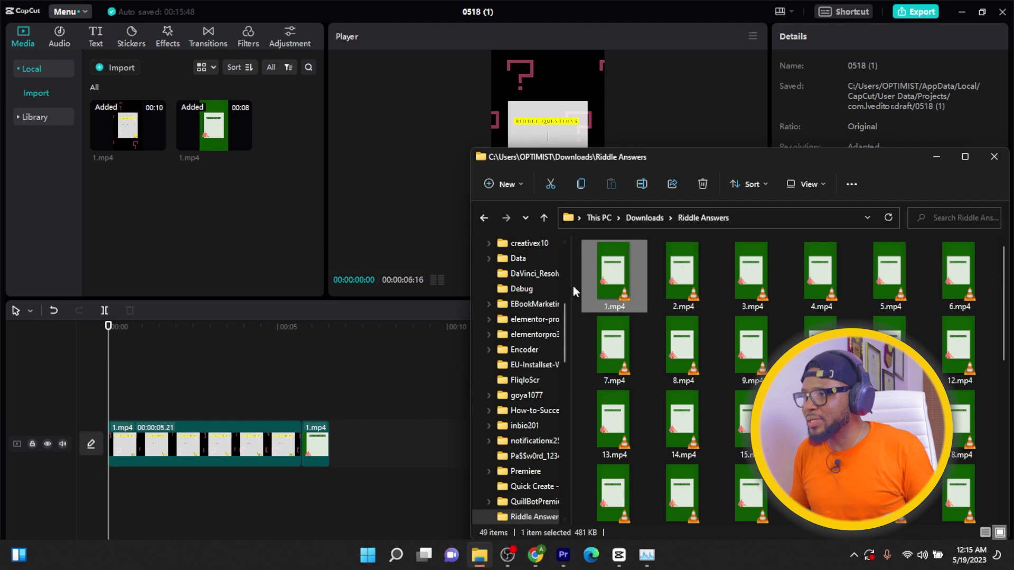
{"action": "left_click", "coordinate": [649, 220]}
{"action": "left_click_drag", "start_coordinate": [635, 310], "coordinate": [160, 476]}
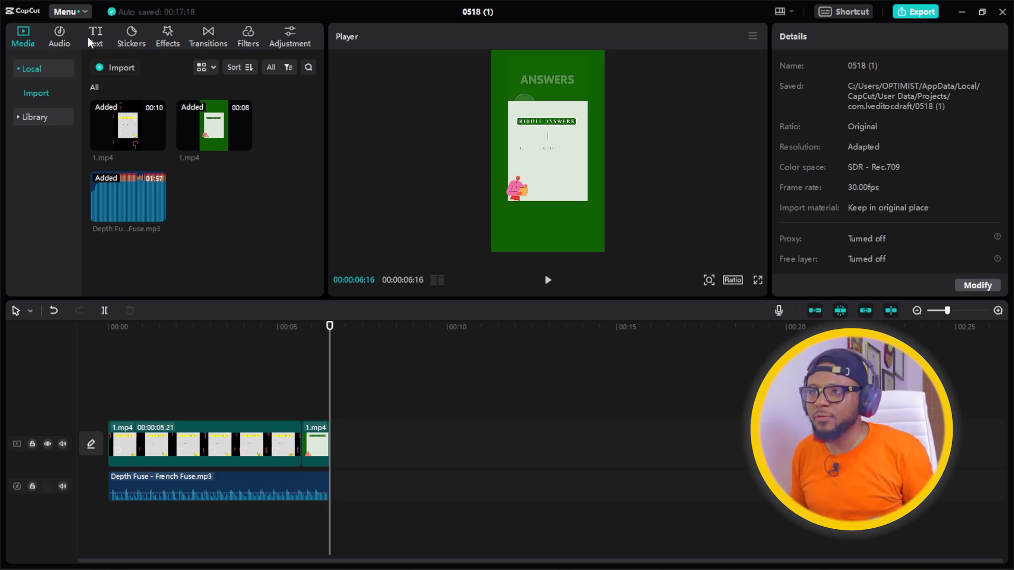
Search the audio library for "cheers" and place Cheers 1 (Wow! Pachi Pachi Pachi ...) on a new audio track from about 00:00:05:10
{"action": "left_click", "coordinate": [61, 36]}
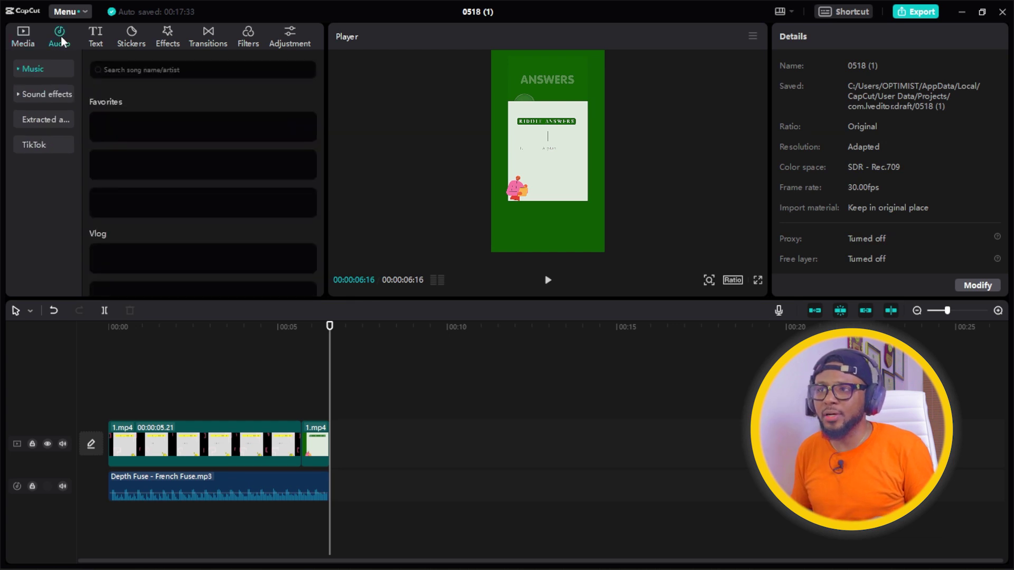
{"action": "left_click", "coordinate": [130, 70]}
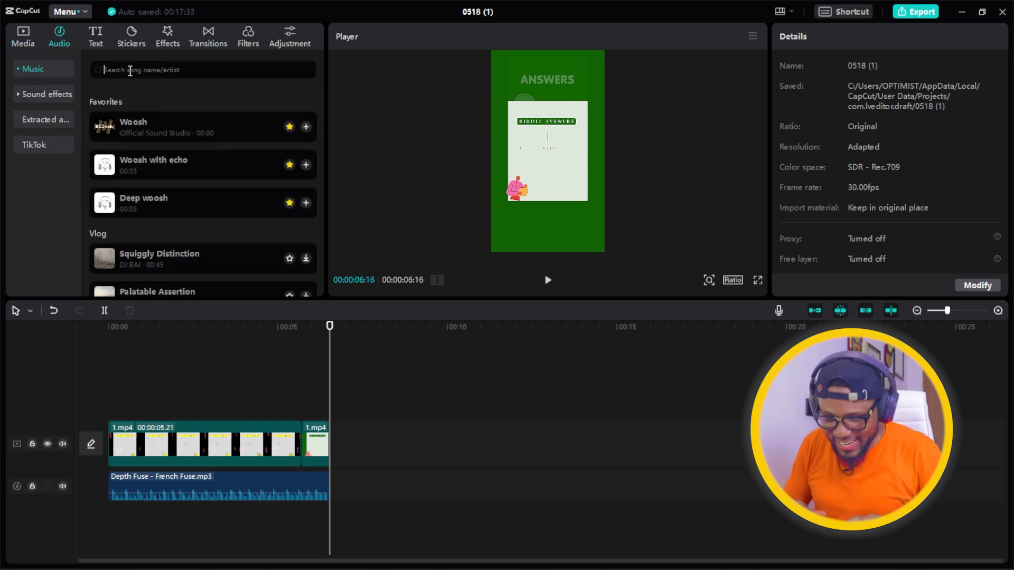
{"action": "type", "text": "cheer"}
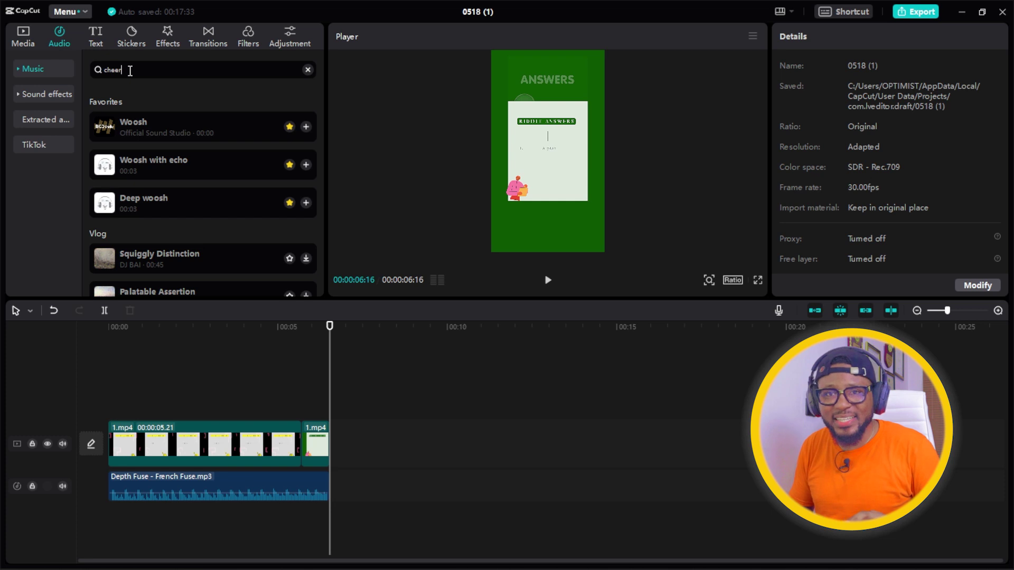
{"action": "type", "text": "s"}
{"action": "key", "text": "Return"}
{"action": "left_click_drag", "start_coordinate": [114, 152], "coordinate": [289, 519]}
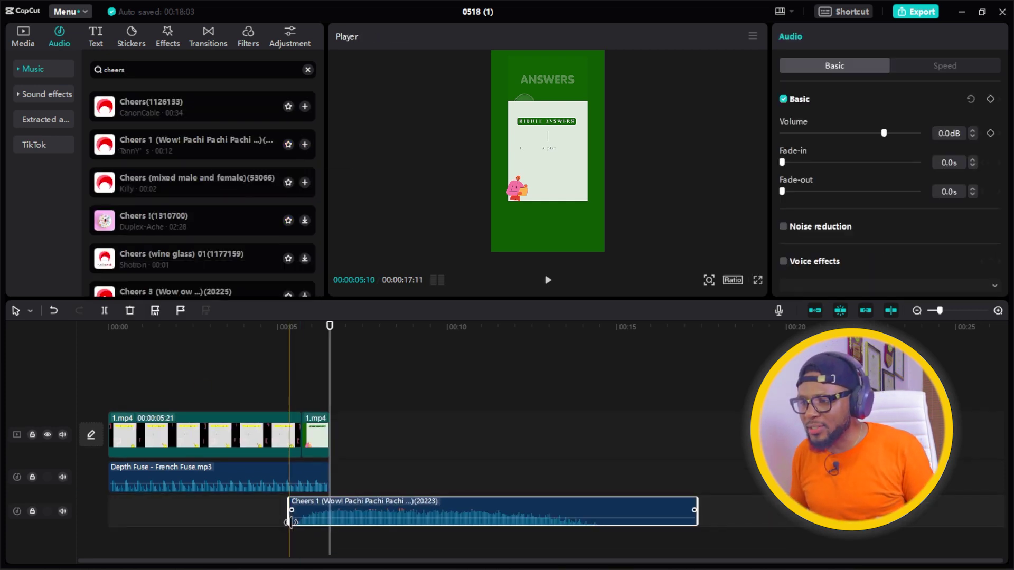
Play the cheers sound across the cut, trim its end to the end of the video and set its volume to -14.7 dB
{"action": "left_click", "coordinate": [278, 329]}
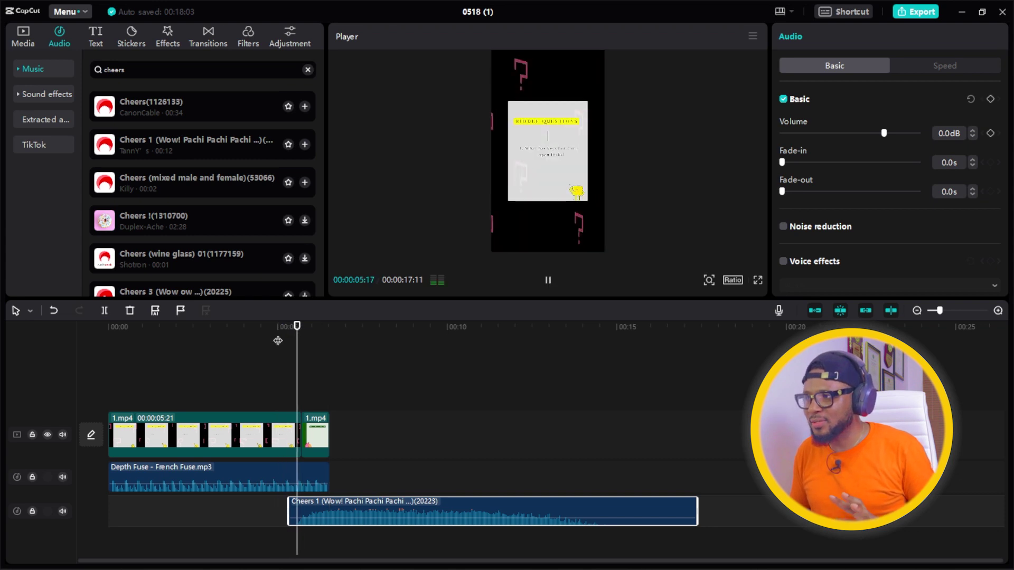
{"action": "key", "text": "space"}
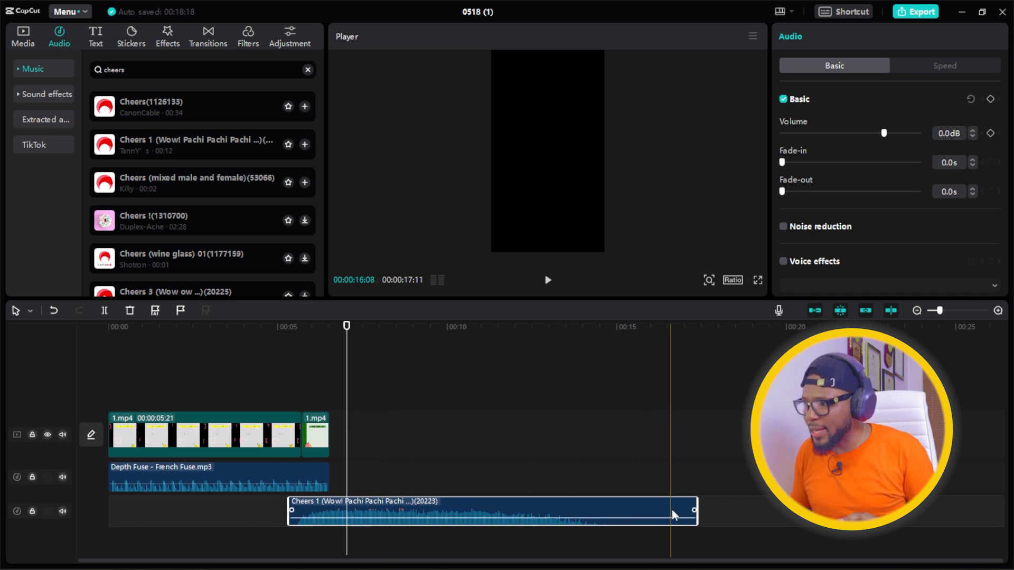
{"action": "left_click_drag", "start_coordinate": [695, 510], "coordinate": [309, 522]}
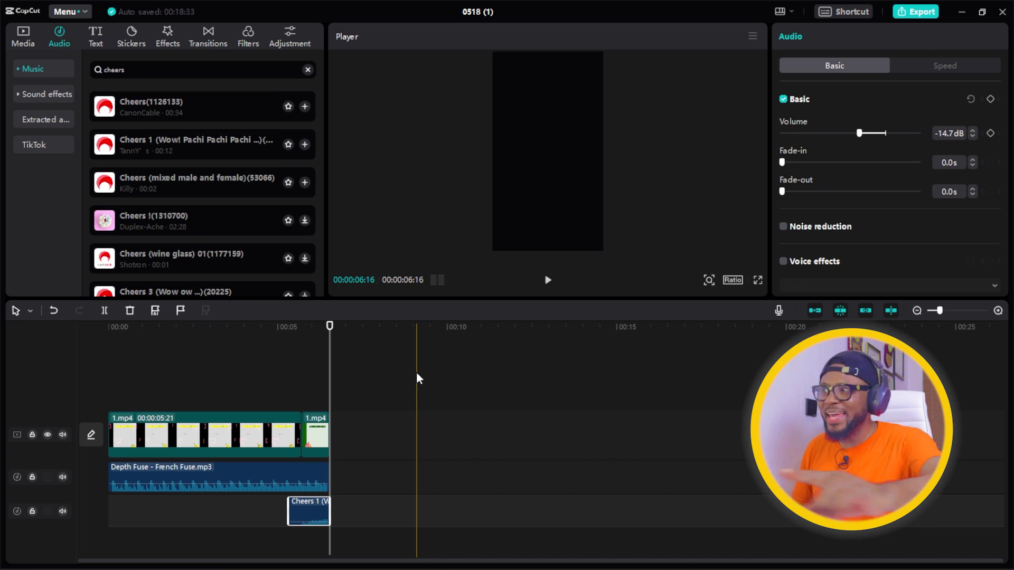
Export the video to the Downloads folder as Riddle 1 in 1080P, H.264 mp4 at 24fps
{"action": "left_click", "coordinate": [907, 12]}
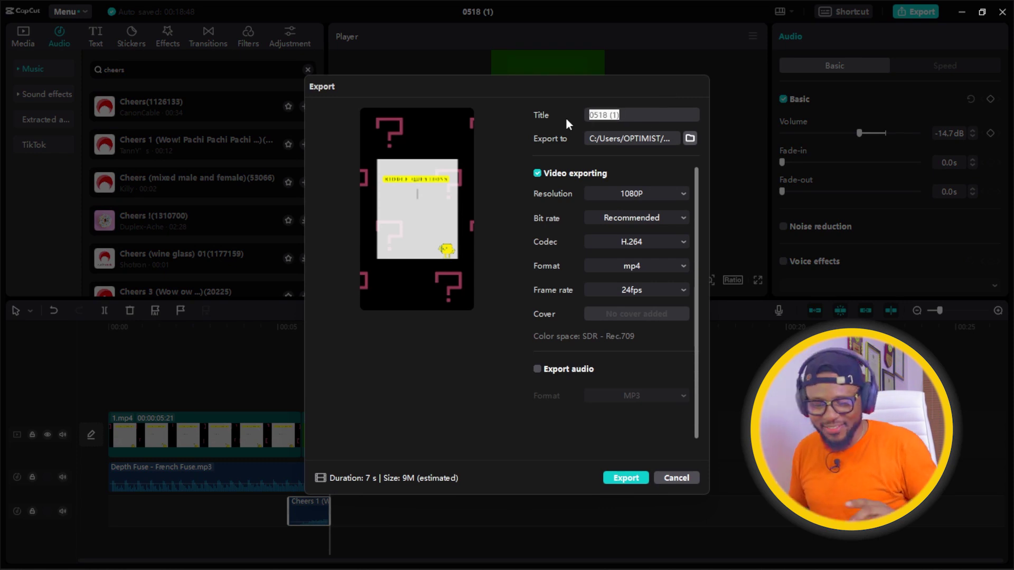
{"action": "type", "text": "Riddle 1"}
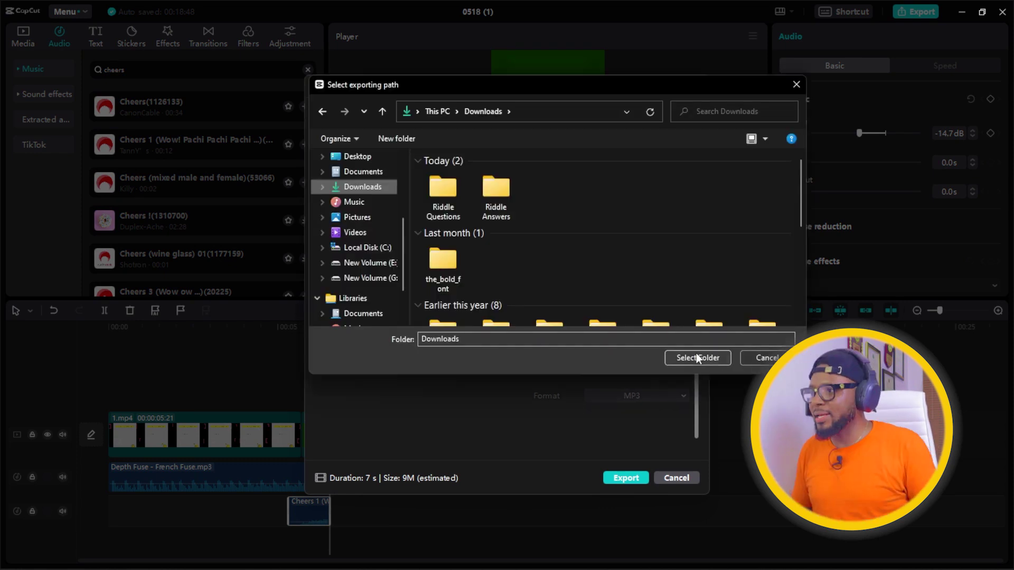
{"action": "left_click", "coordinate": [696, 353]}
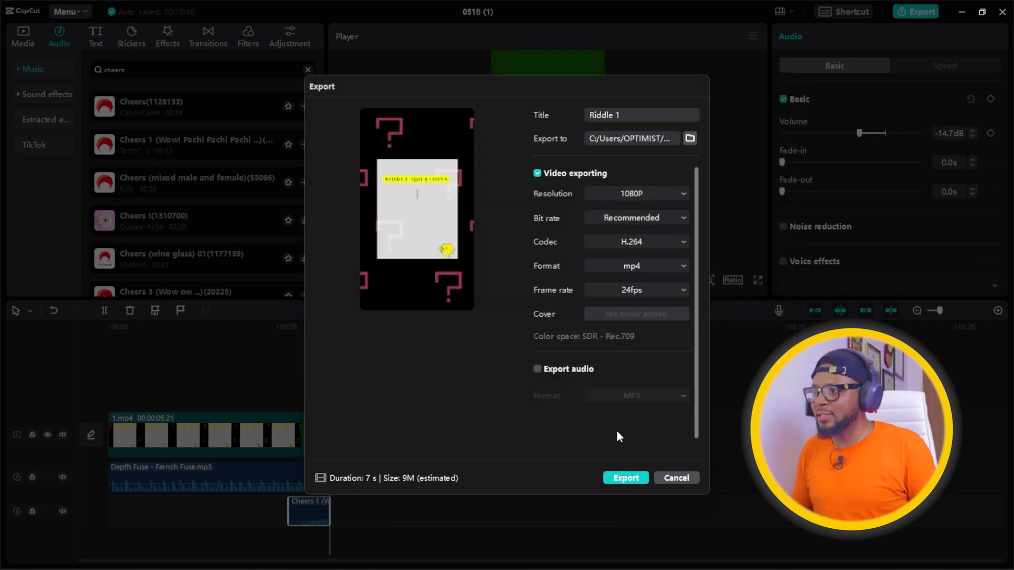
{"action": "left_click", "coordinate": [624, 479]}
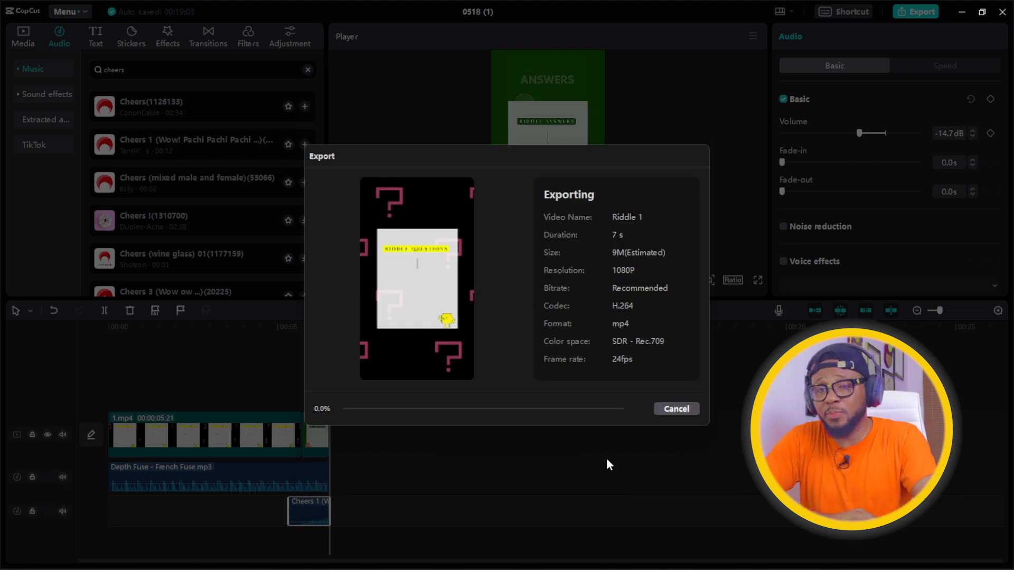